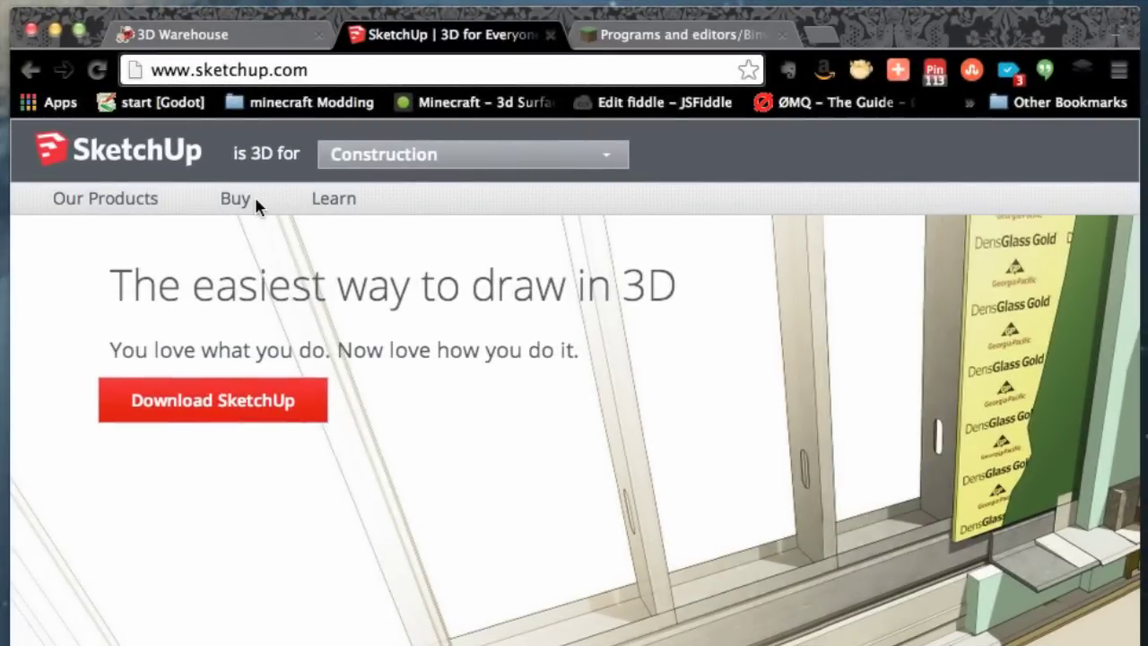
Step: Search the 3D Warehouse models for "heart"
mouse_move(258, 203)
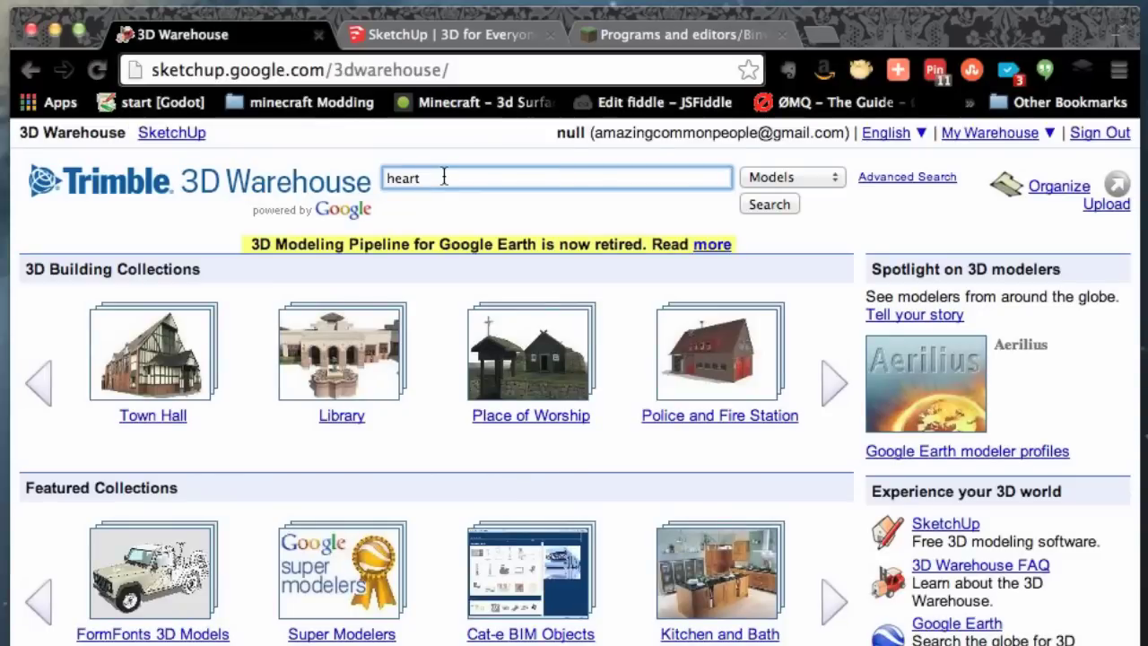
left_click_drag(444, 177, 343, 185)
key("BackSpace")
type("heart")
key("Return")
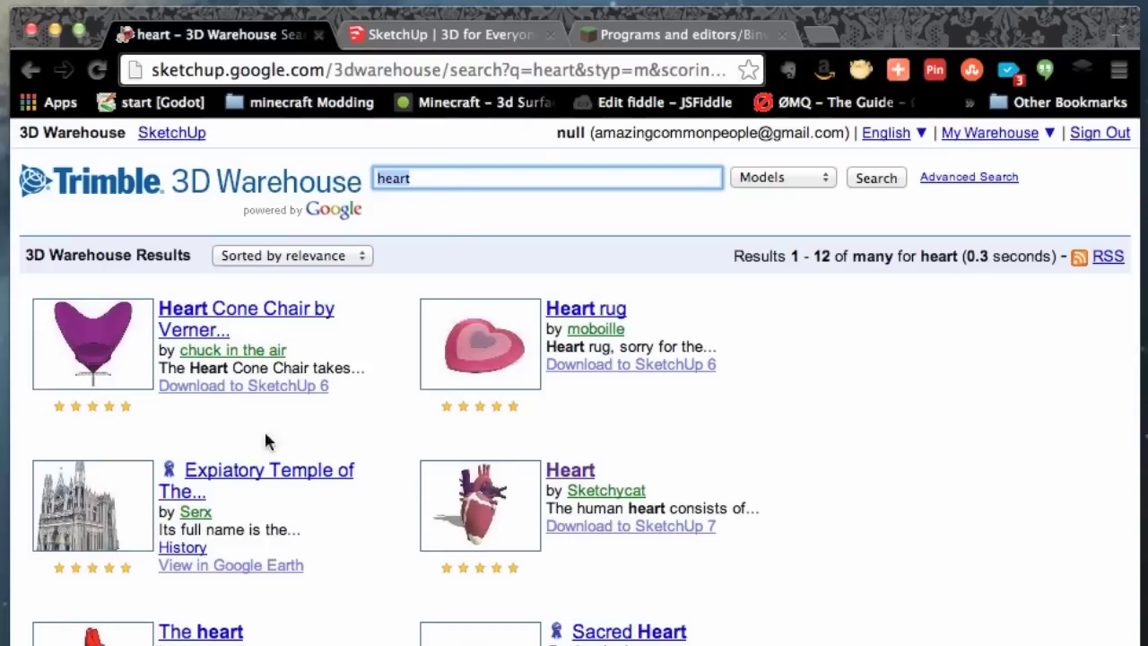
Step: Open the human Heart model from the search results and download its SketchUp 7 (.skp) version
left_click(595, 472)
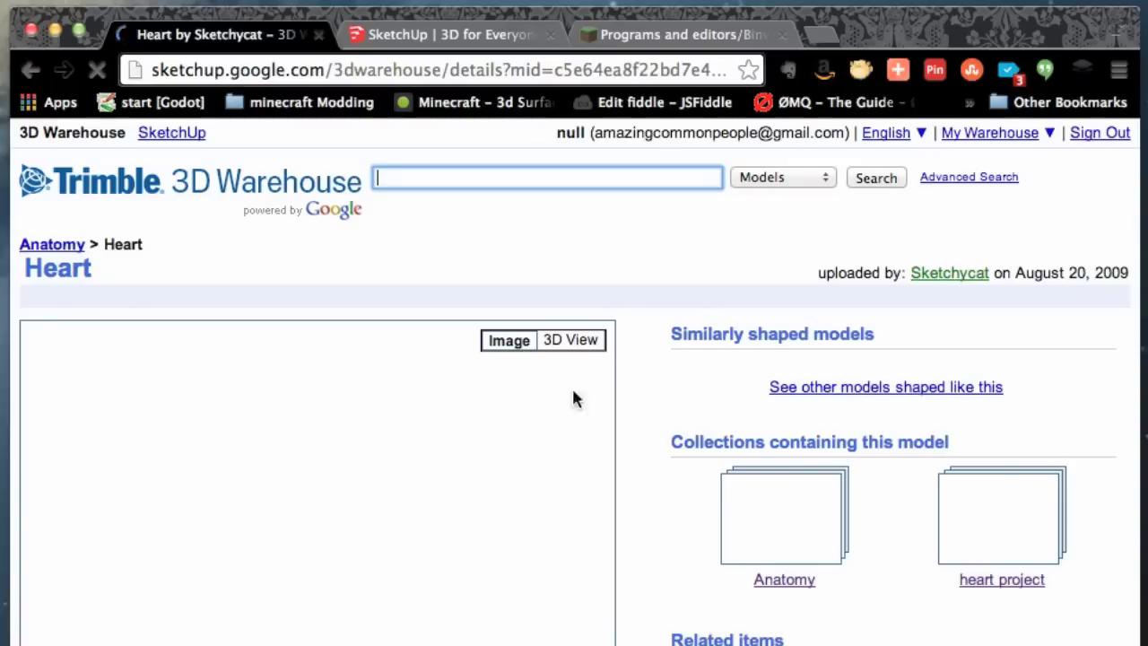
scroll(638, 425, "down", 2)
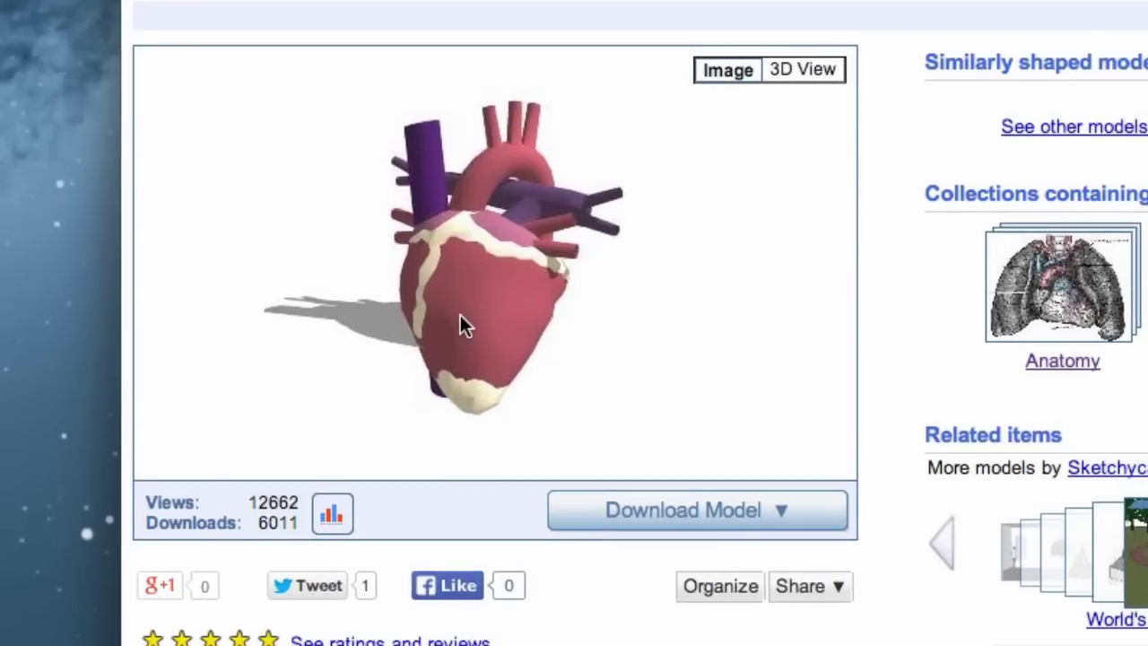
left_click(710, 512)
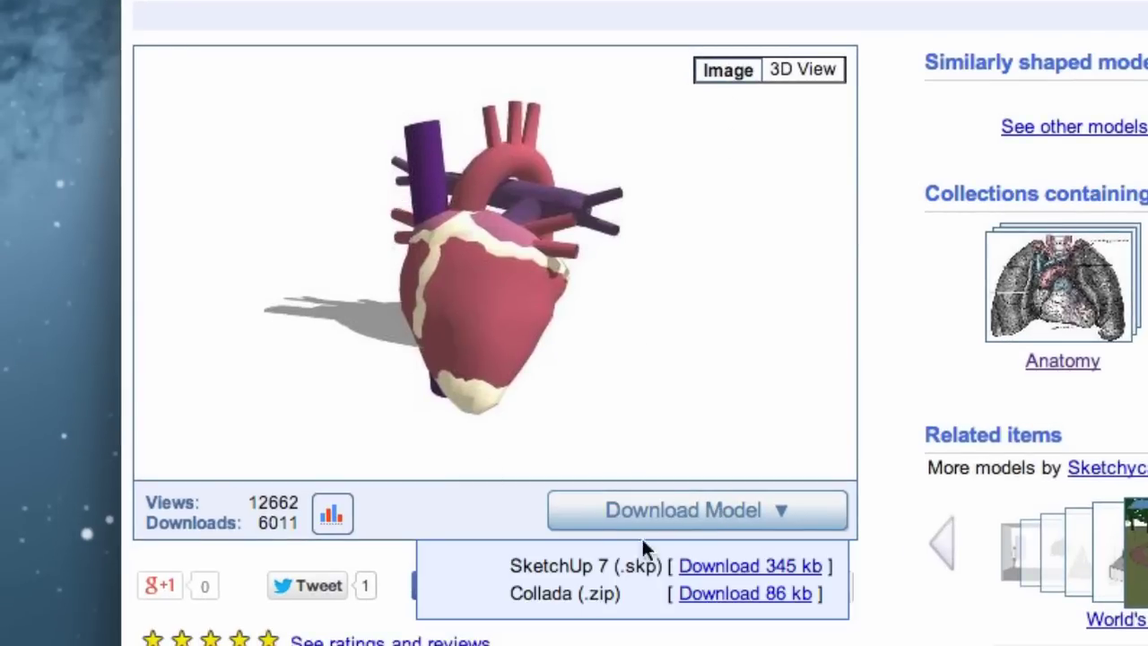
left_click(742, 566)
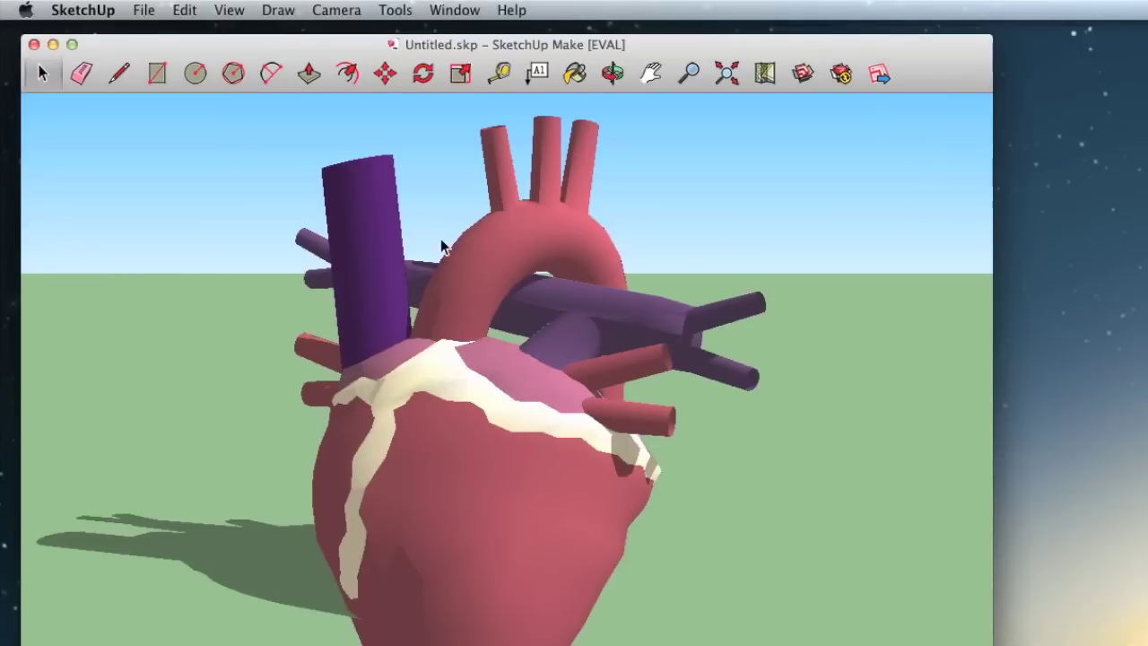
Step: Set up a 3D model export of the heart from SketchUp, named heart2, in OBJ File (*.obj) format in the BINVOX folder
left_click(613, 73)
left_click_drag(410, 350, 574, 423)
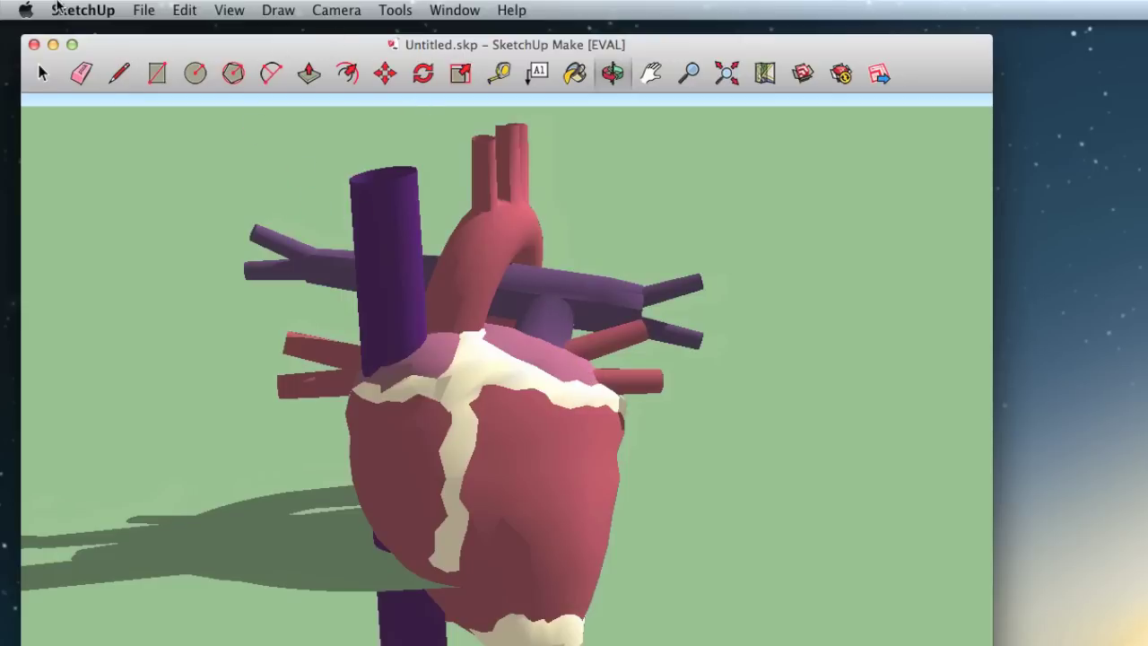
left_click(141, 10)
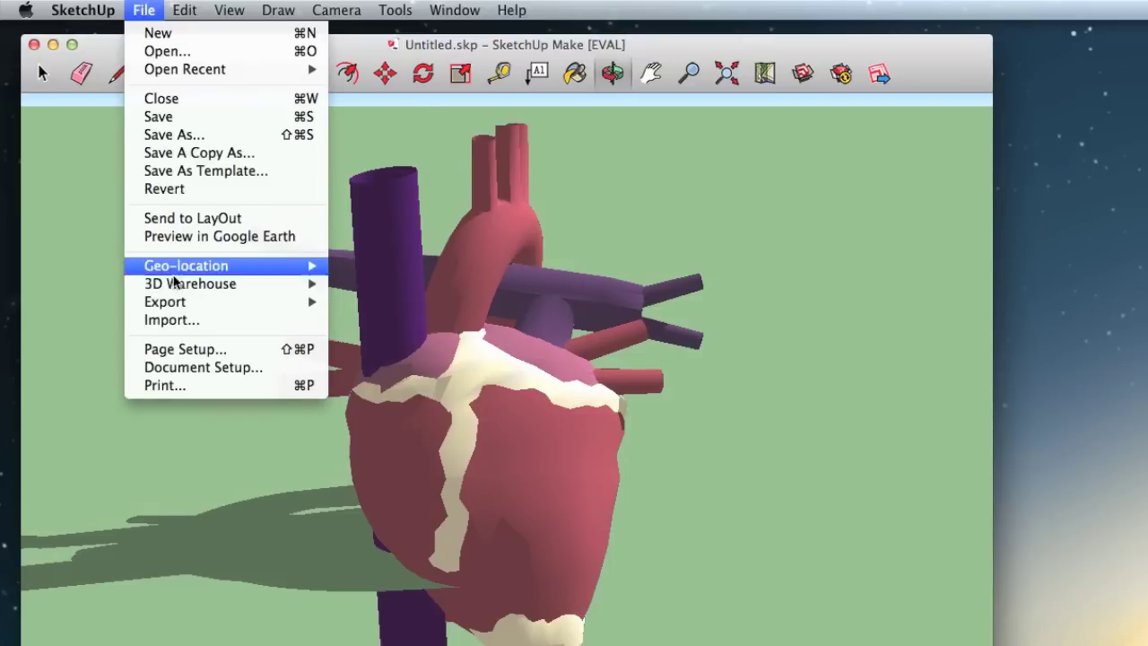
mouse_move(170, 303)
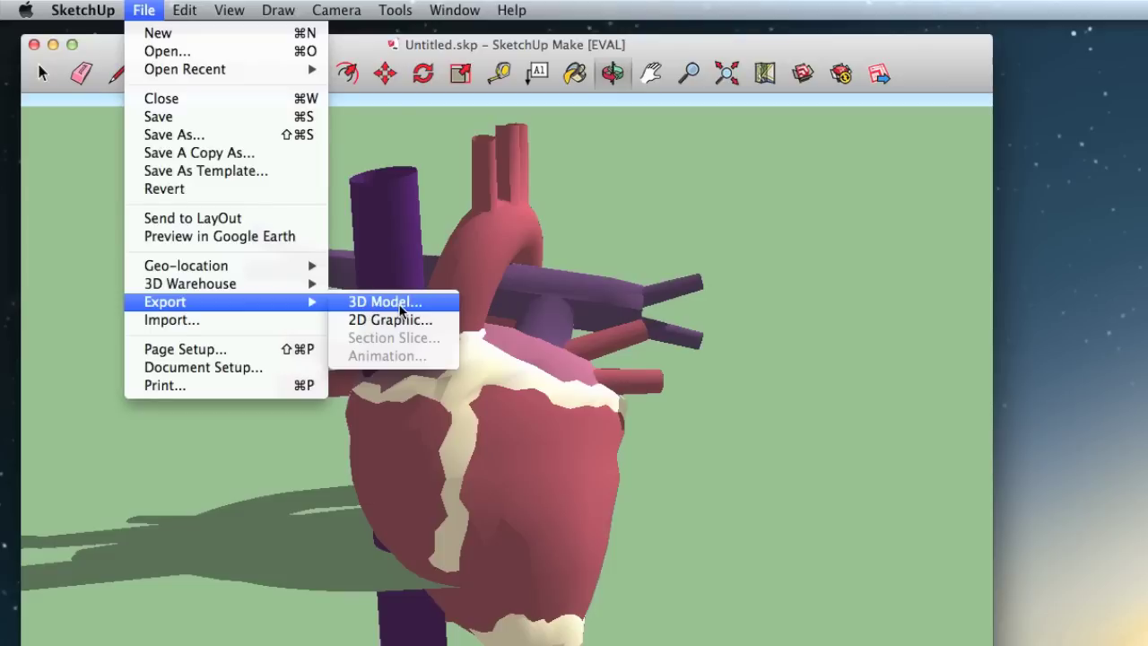
left_click(400, 308)
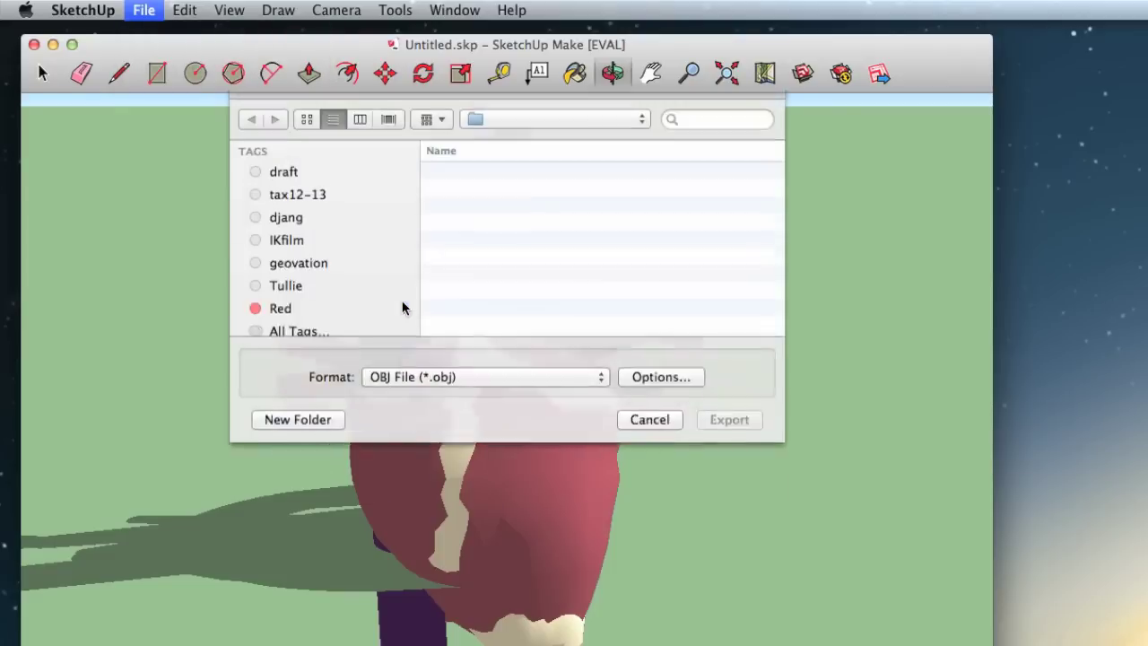
type("heart")
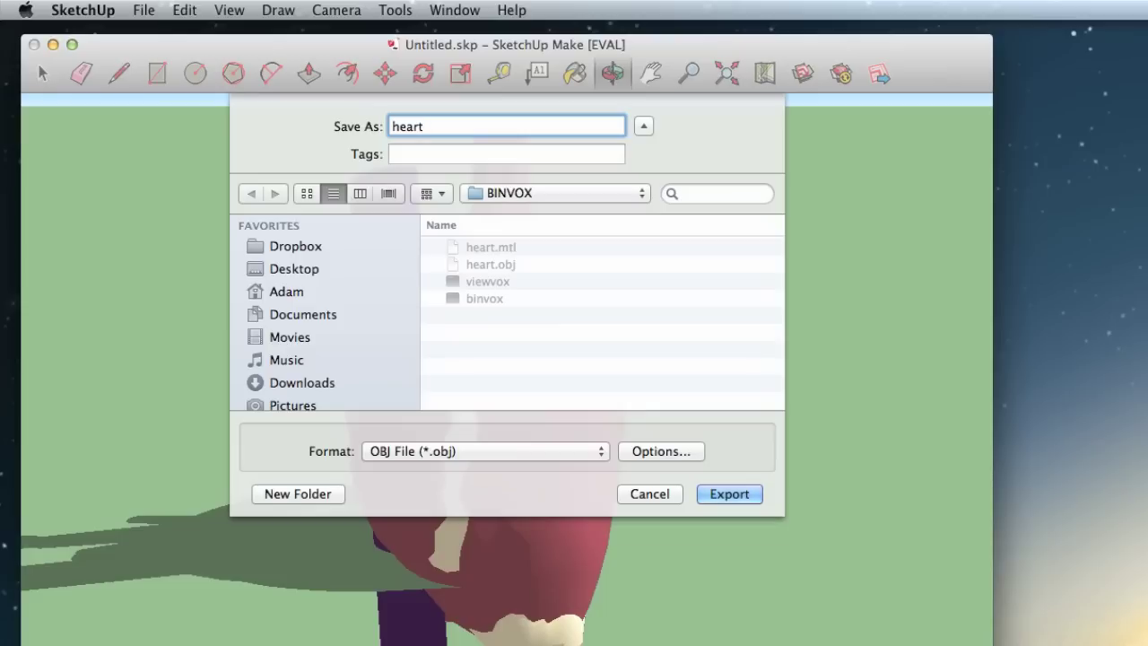
type("2")
left_click(481, 454)
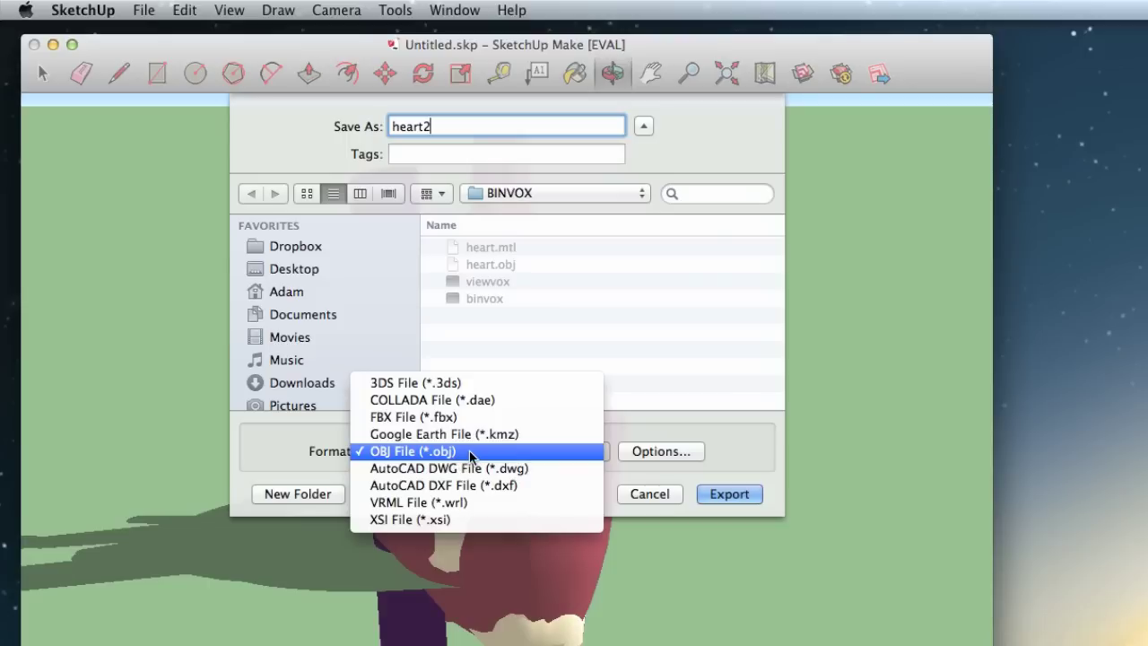
left_click(470, 454)
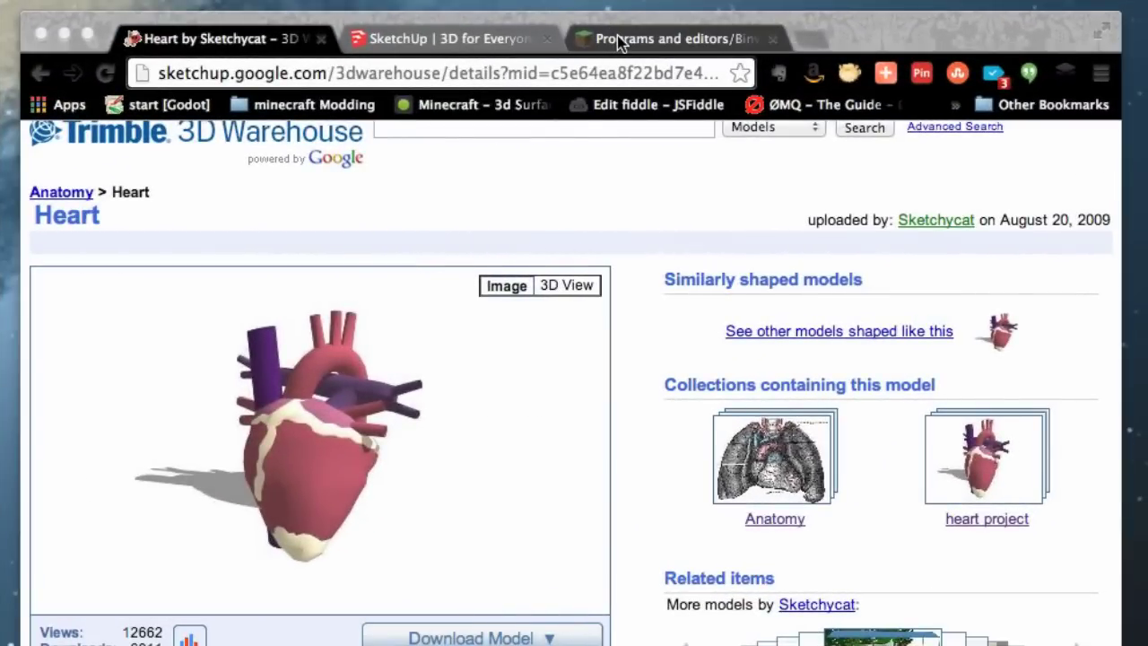
Step: Switch to the Minecraft Wiki's Binvox page in the browser and open the Mac download for binvox
left_click(628, 39)
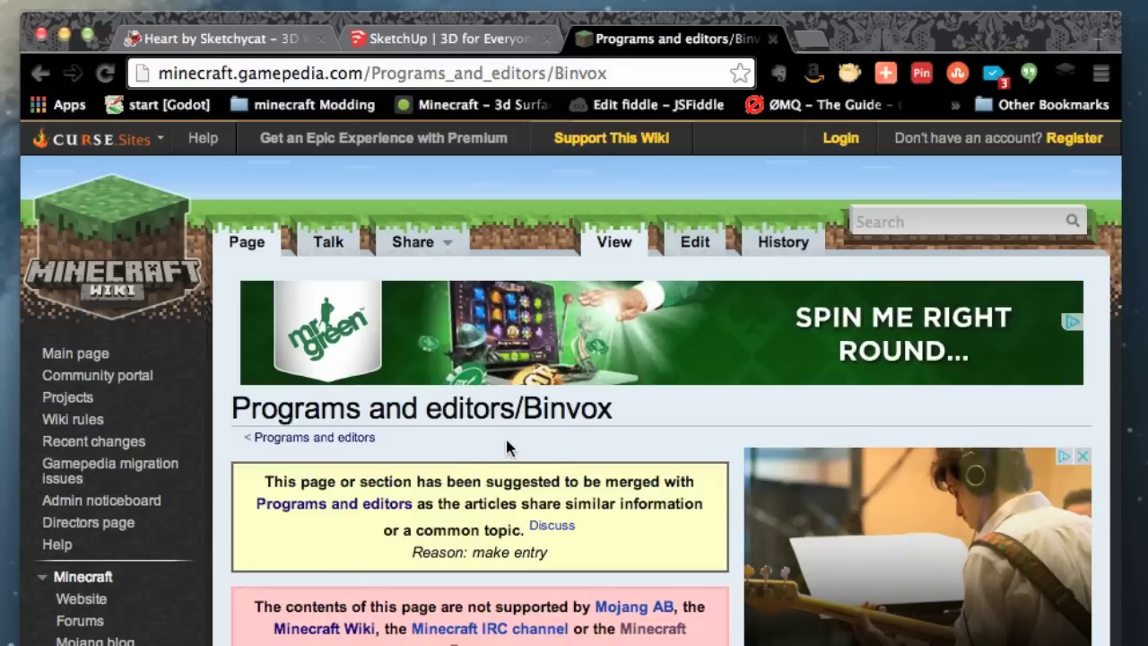
scroll(507, 446, "down", 5)
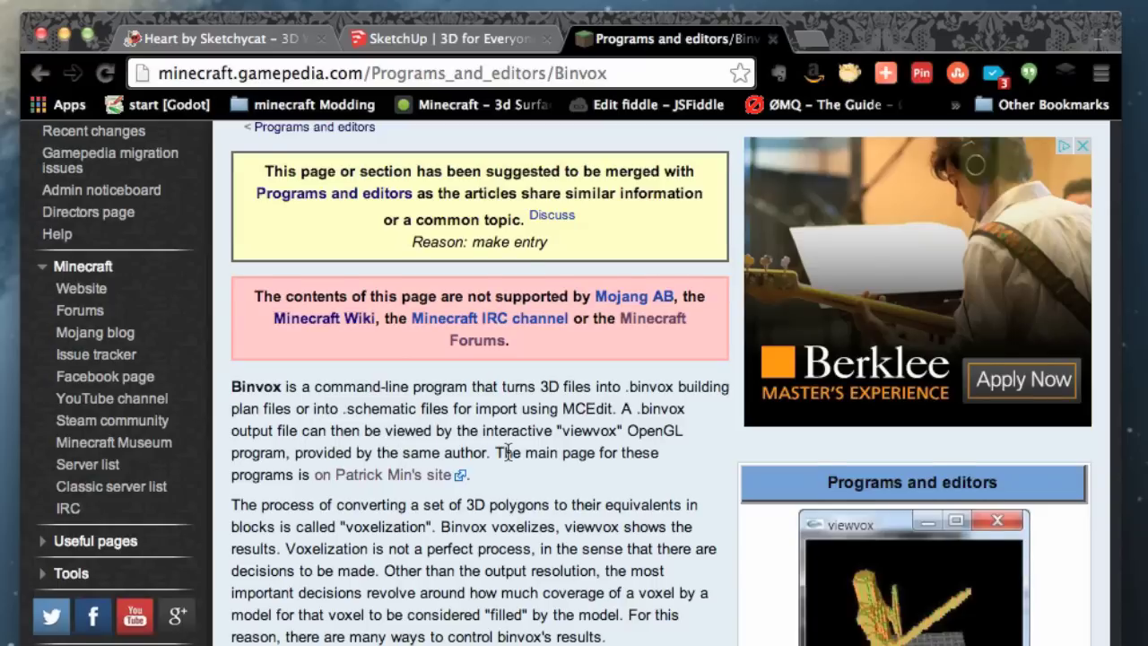
scroll(507, 453, "down", 1)
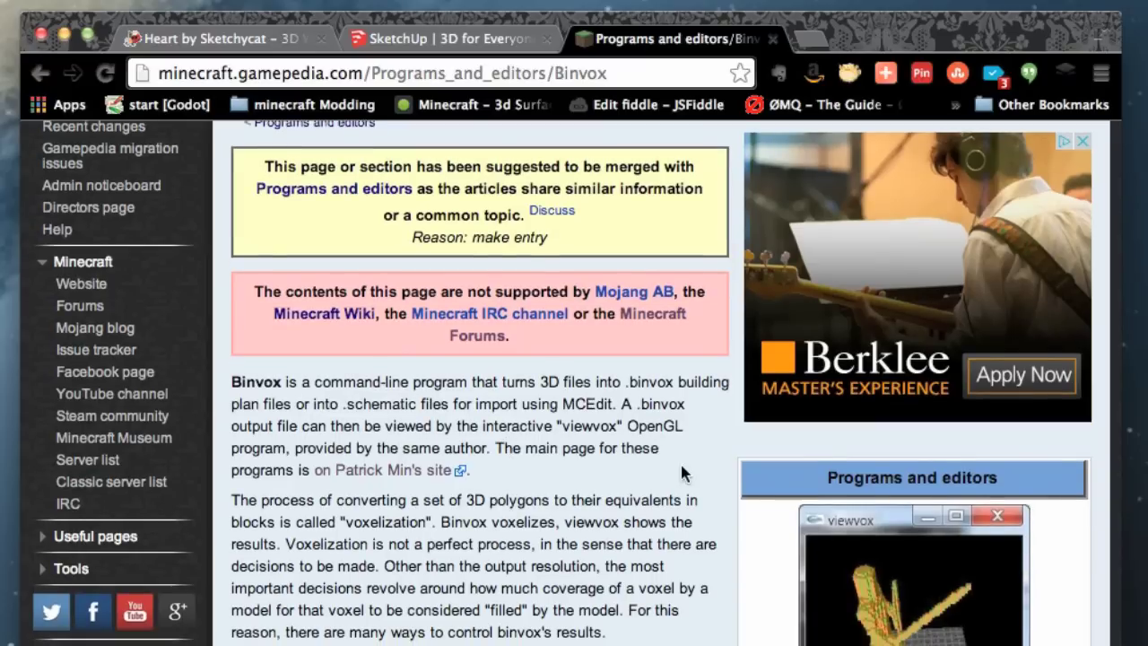
scroll(682, 467, "down", 1)
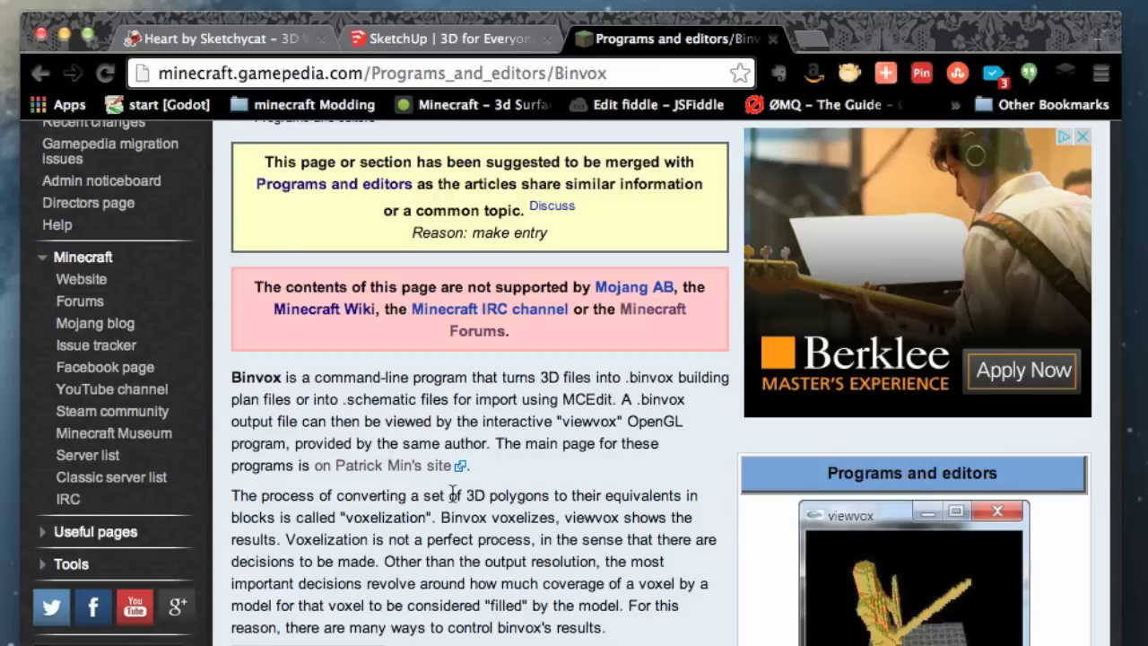
scroll(638, 515, "down", 1)
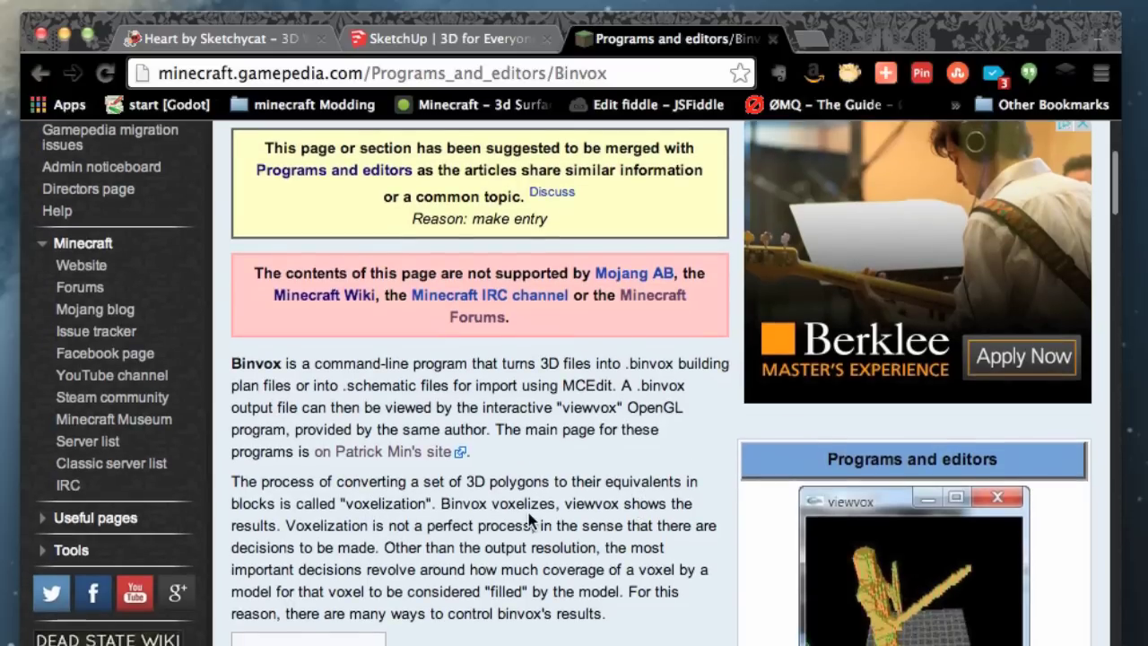
scroll(530, 516, "down", 3)
scroll(530, 516, "down", 5)
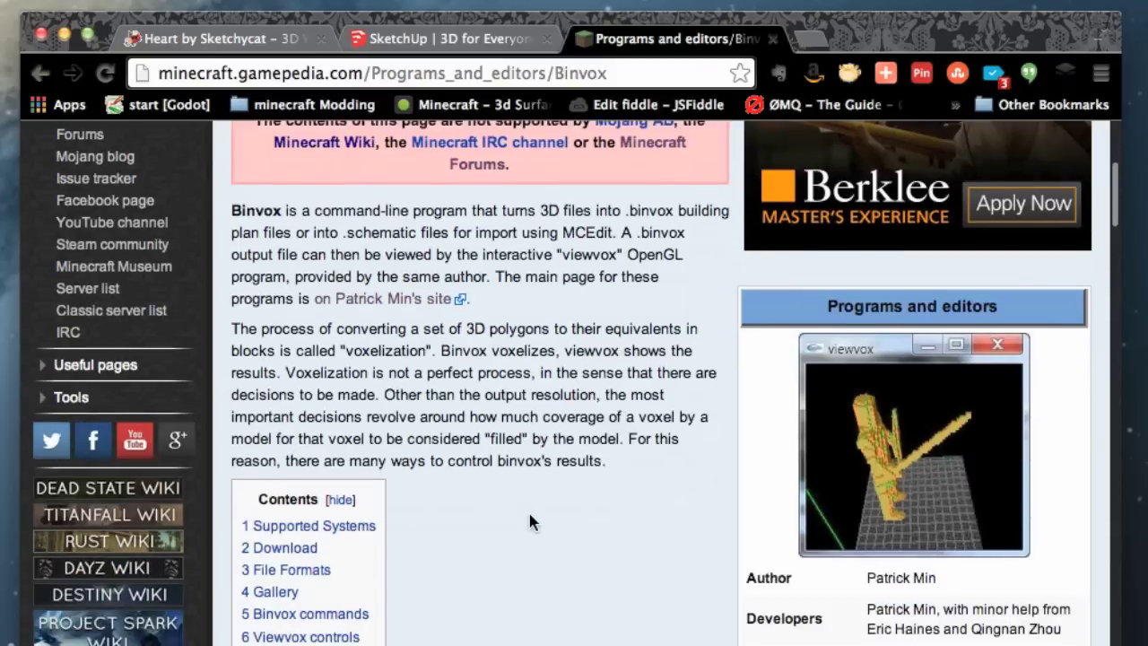
scroll(530, 523, "down", 3)
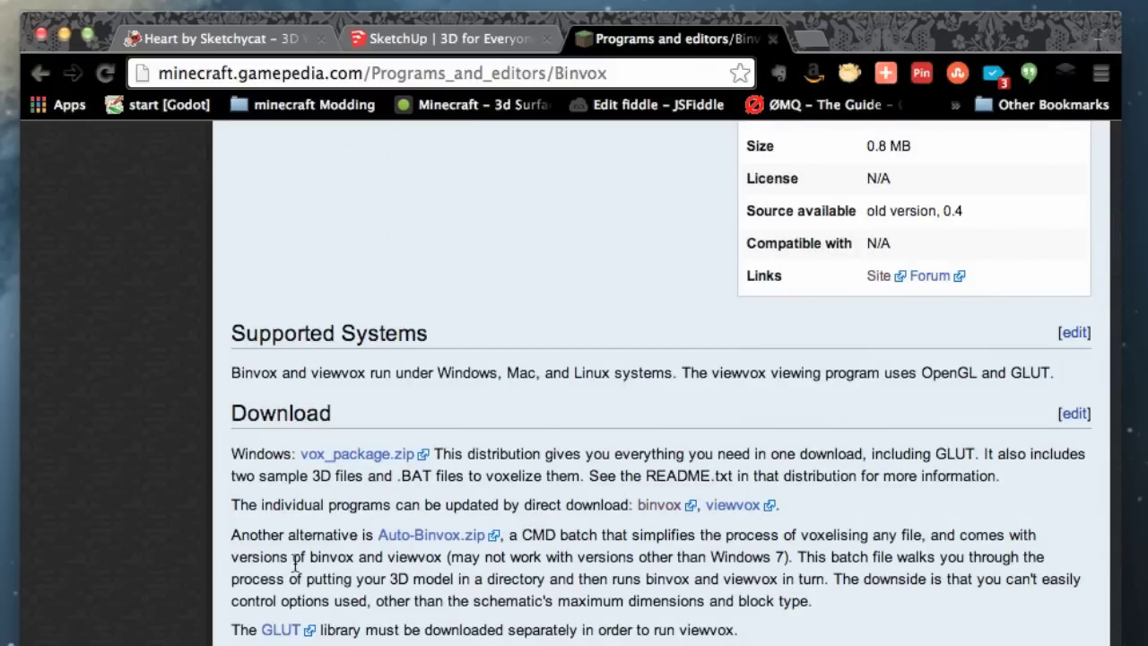
scroll(373, 565, "down", 1)
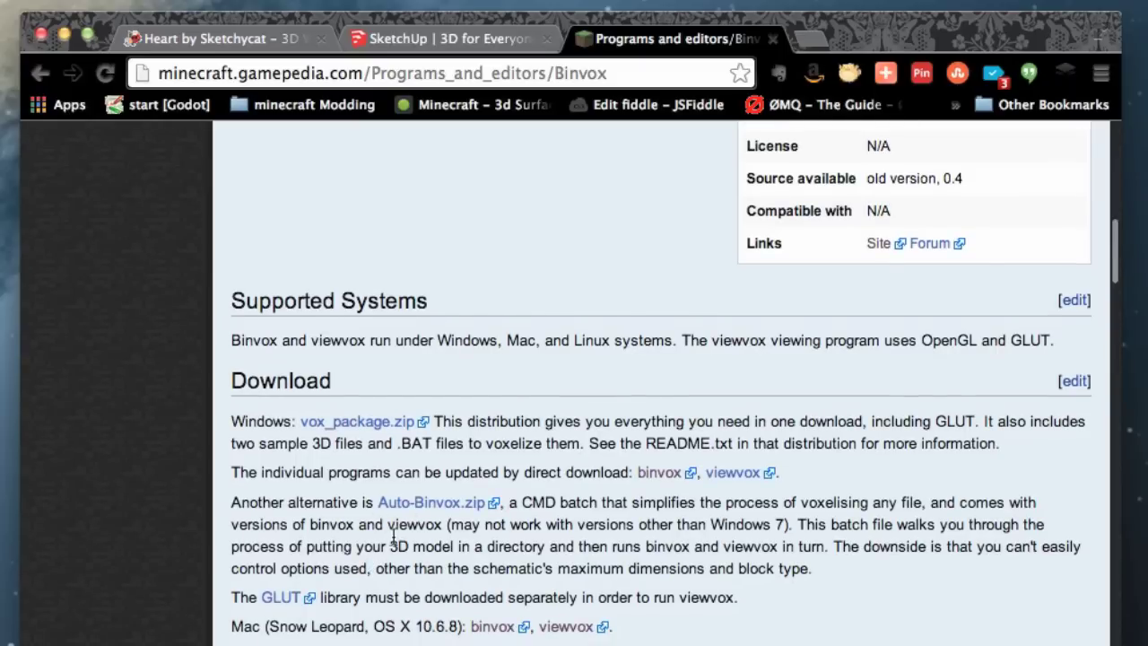
scroll(392, 538, "down", 2)
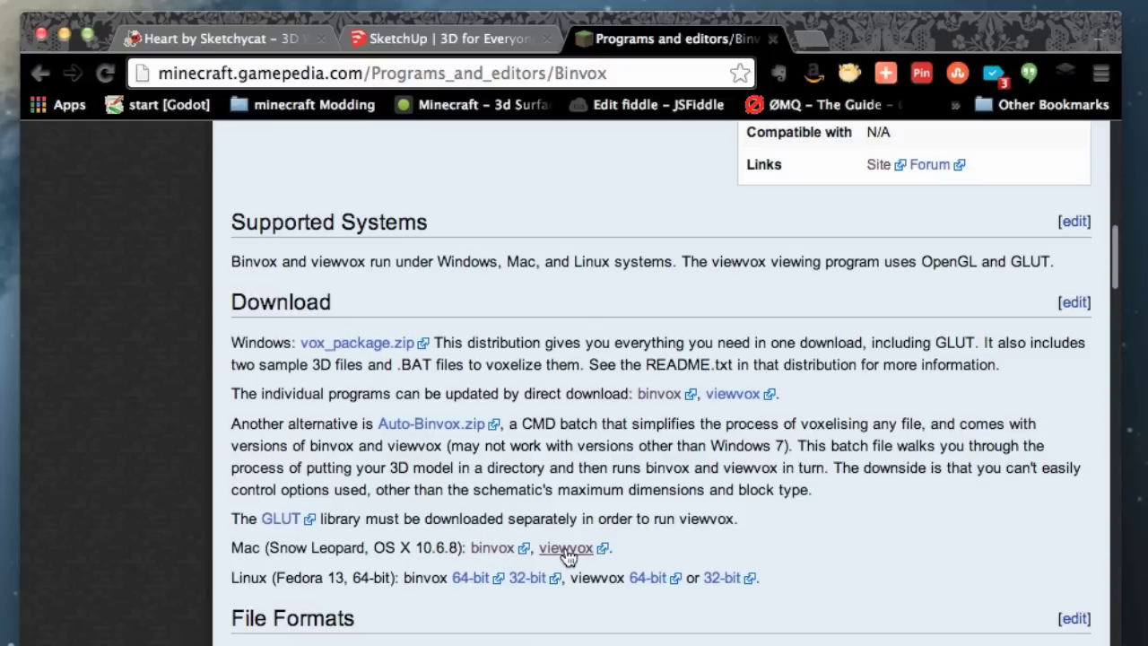
left_click(493, 549)
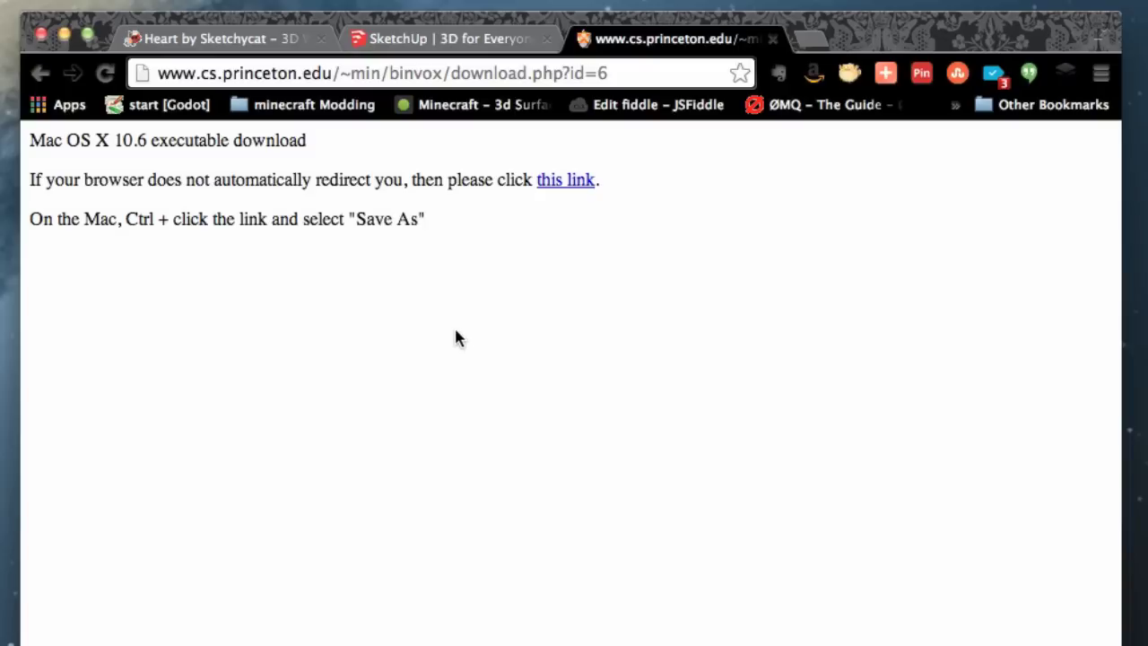
Step: Open the MCEdit website, mcedit.net, in a new browser tab
left_click(807, 38)
type("mcedit")
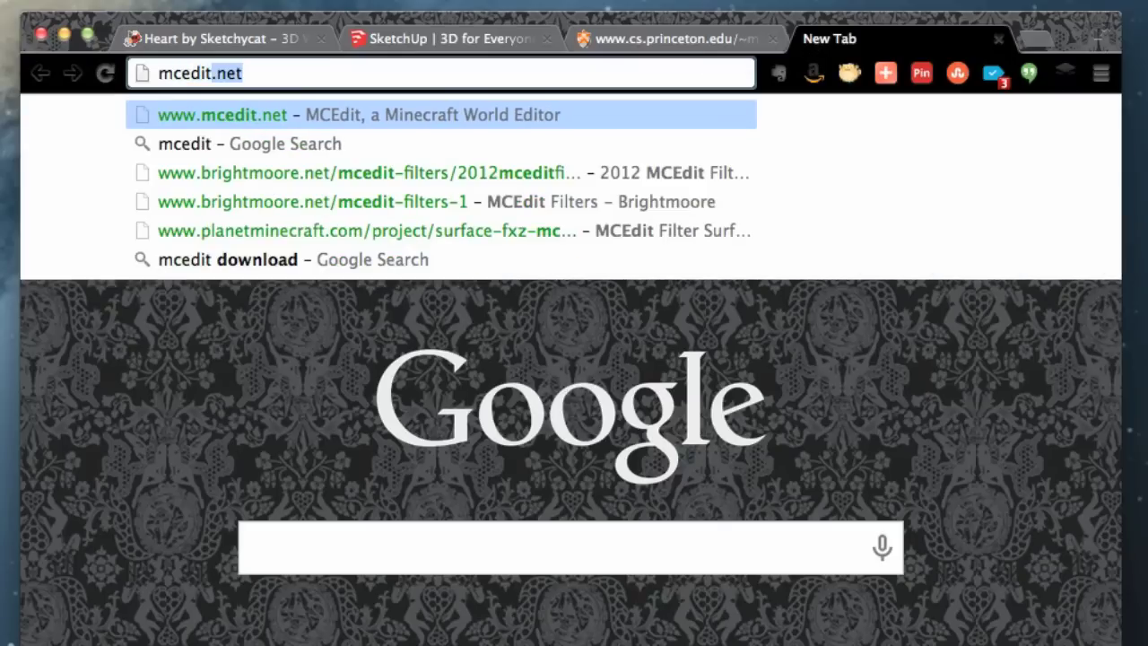
key("Return")
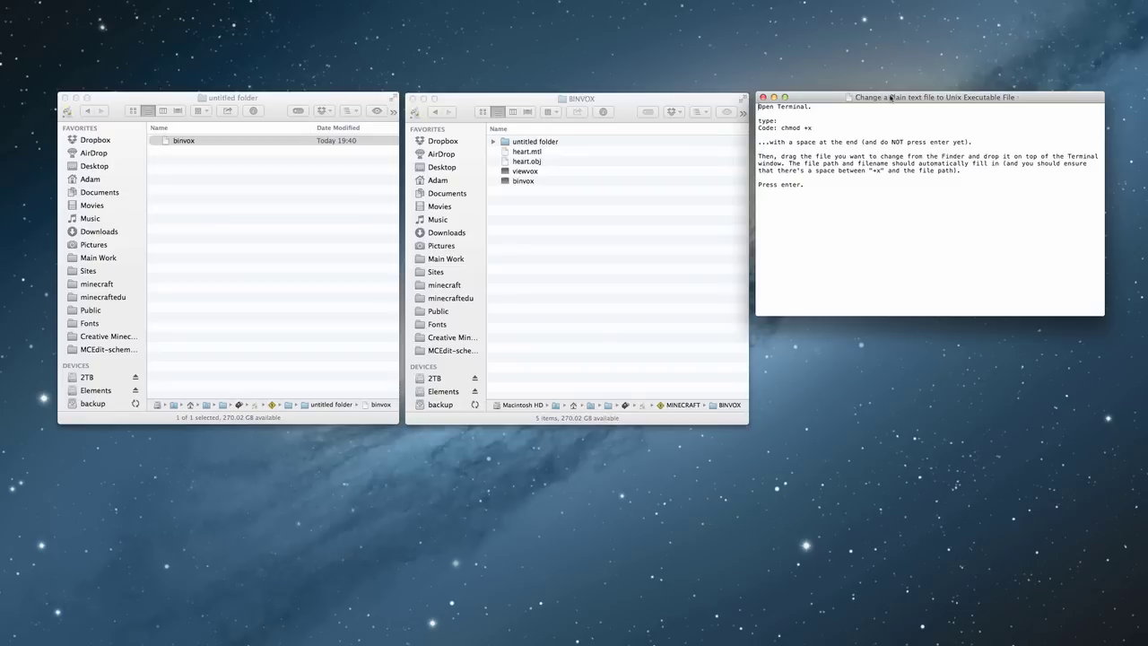
Step: Launch Terminal and place its window below the note about changing a plain text file to a Unix executable
key("super+space")
type("ter")
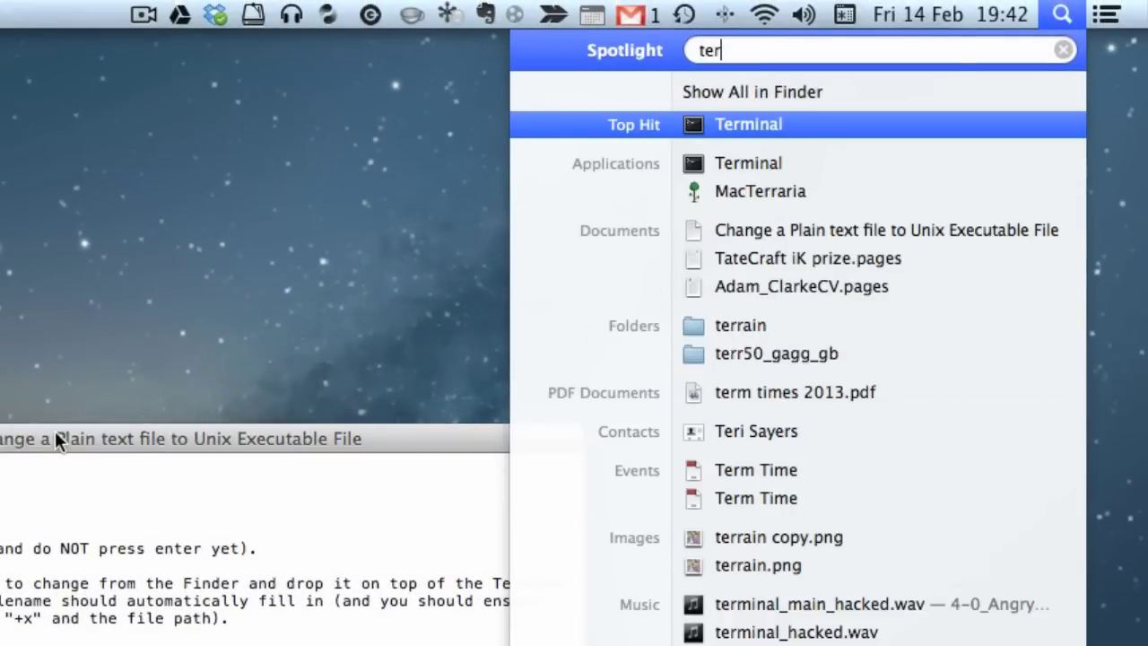
key("Return")
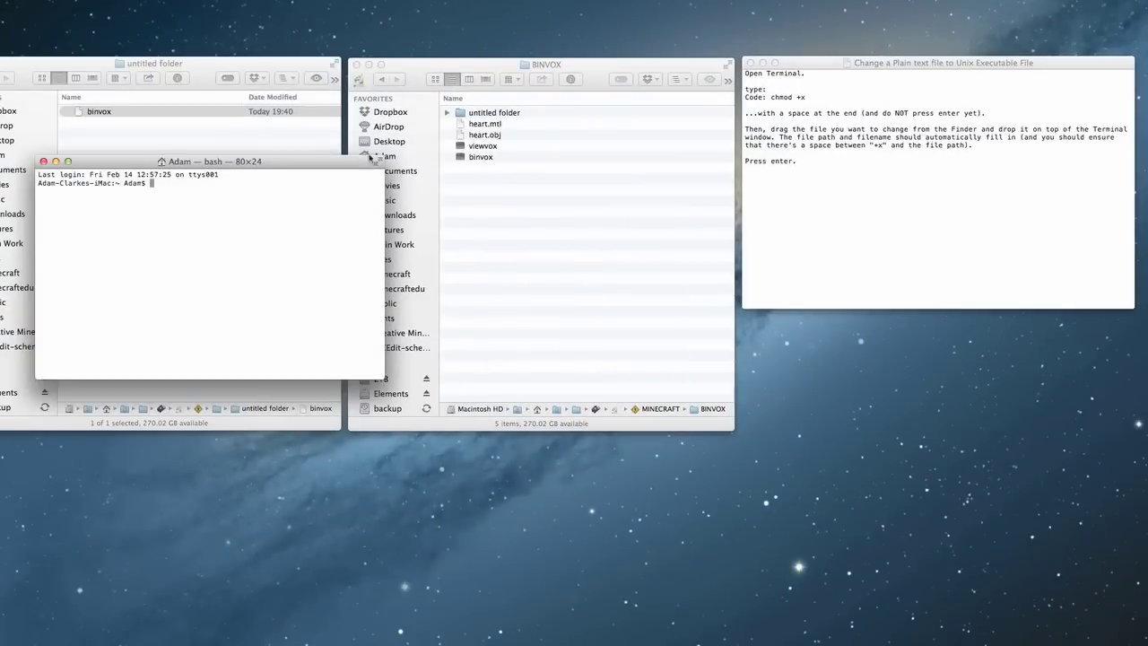
left_click_drag(323, 166, 1029, 325)
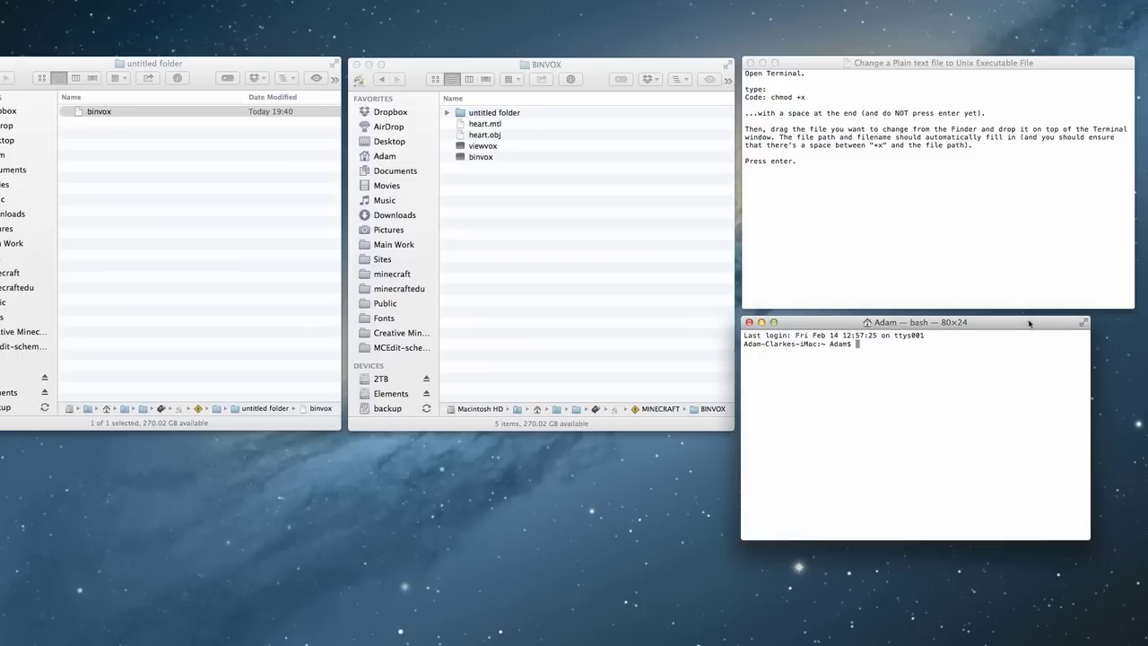
Step: Compare the file info of binvox in the untitled folder with binvox in the BINVOX folder, and close both info windows
left_click(114, 118)
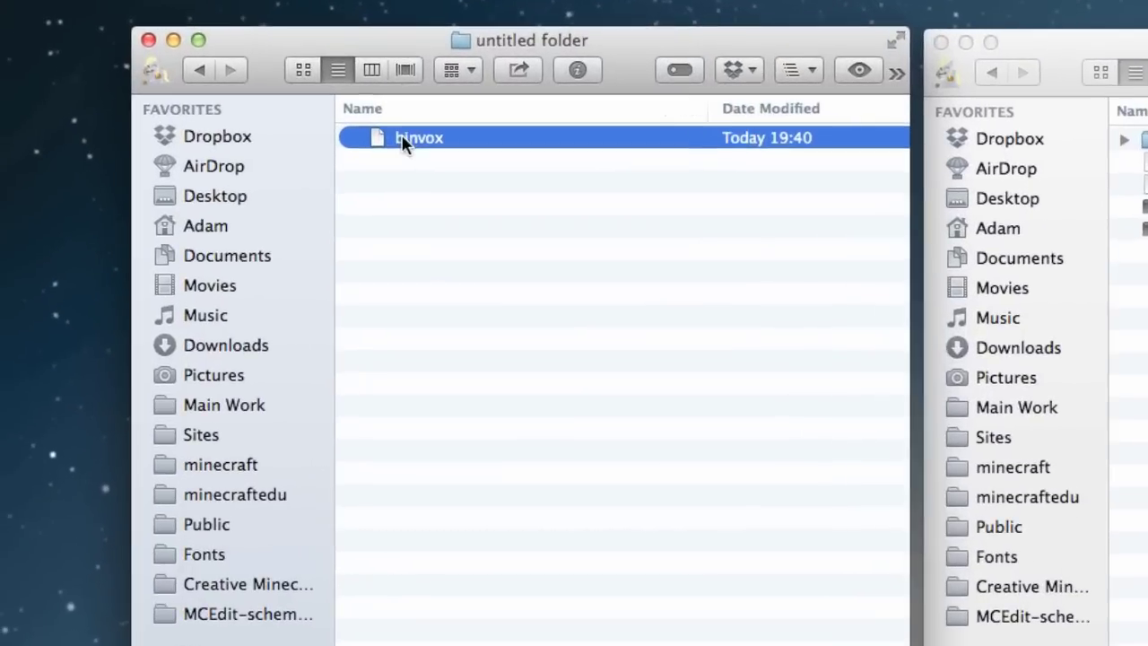
key("super+i")
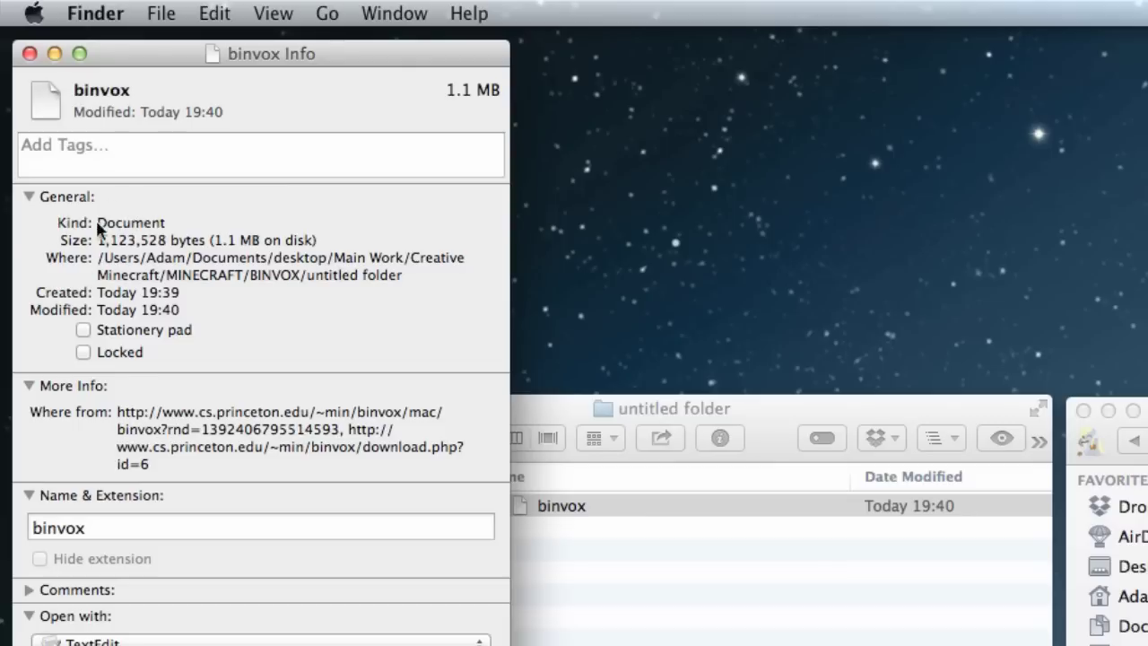
key("super+grave")
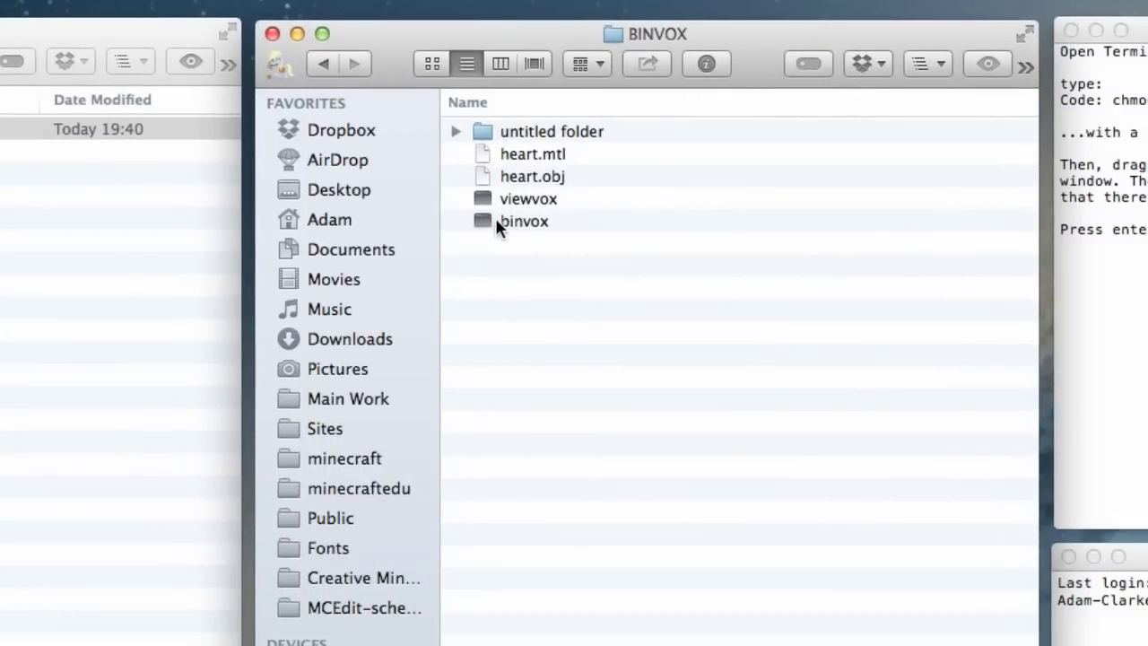
left_click(492, 219)
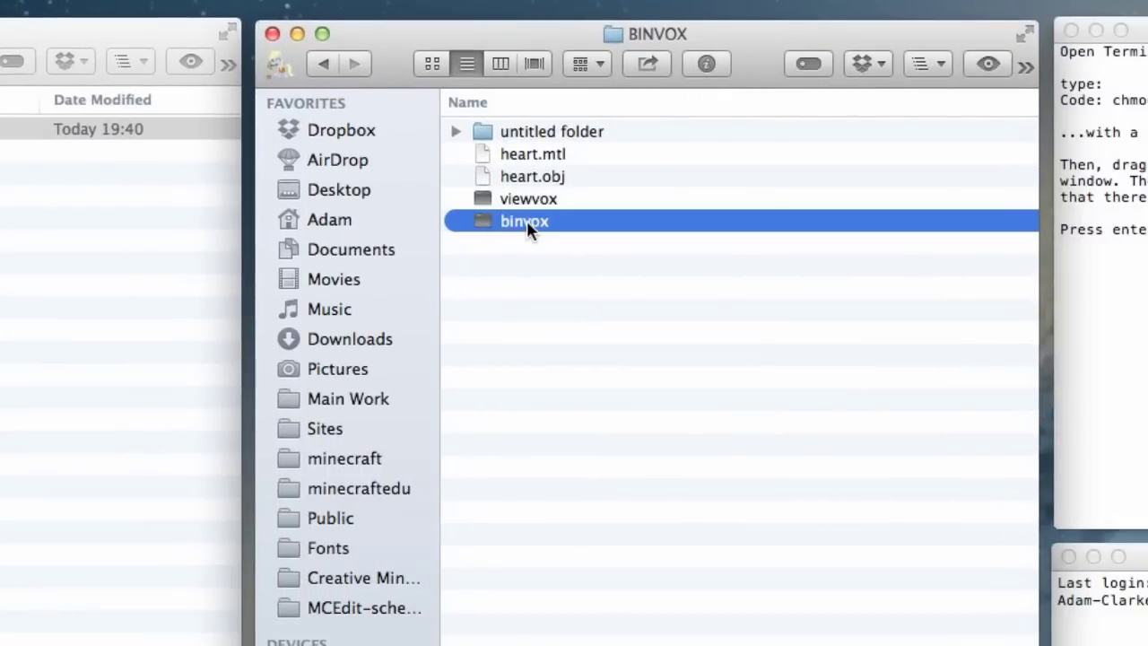
key("super+i")
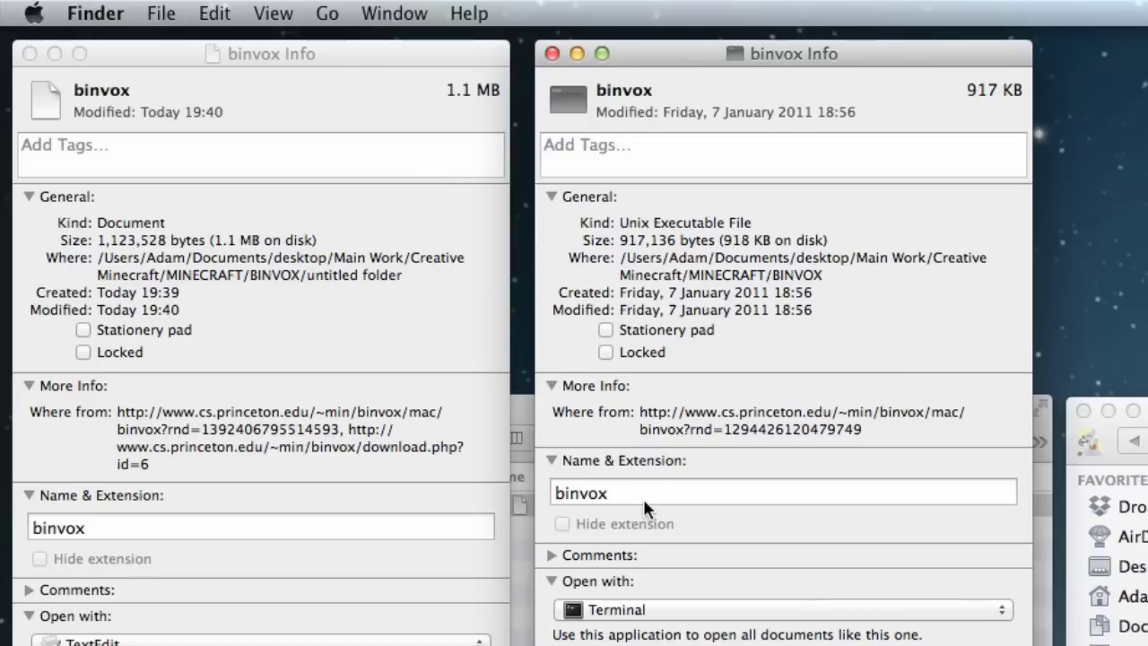
key("super+w")
key("super+w")
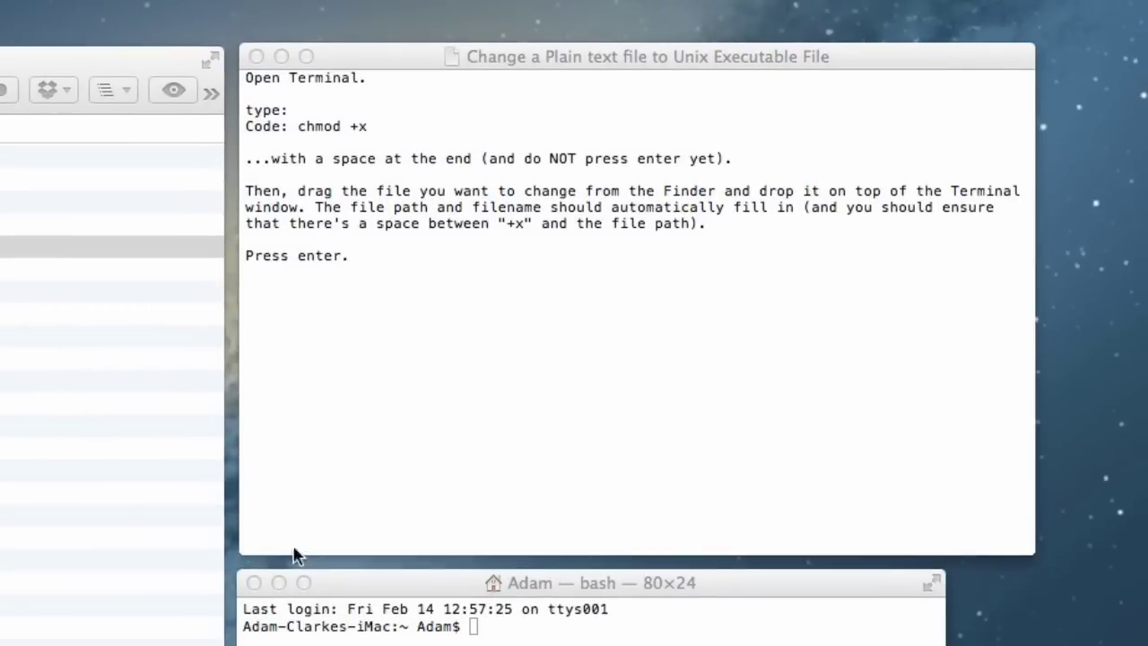
Step: Make binvox in the untitled folder executable by running chmod +x on that file in Terminal
left_click(500, 58)
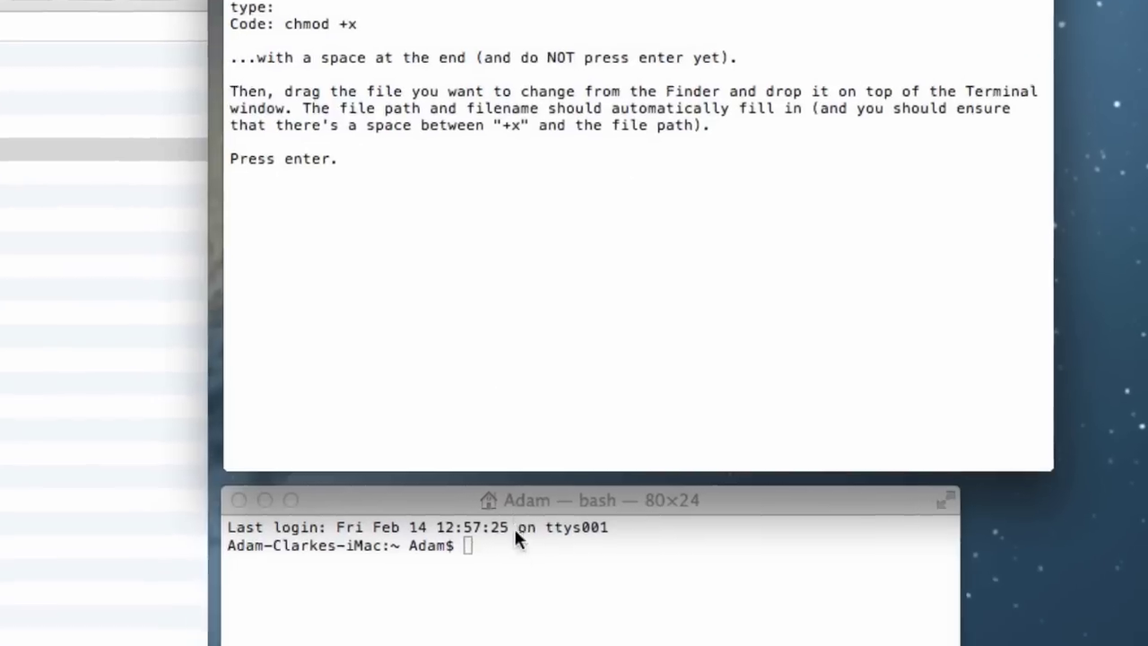
left_click(508, 617)
type("chmod ")
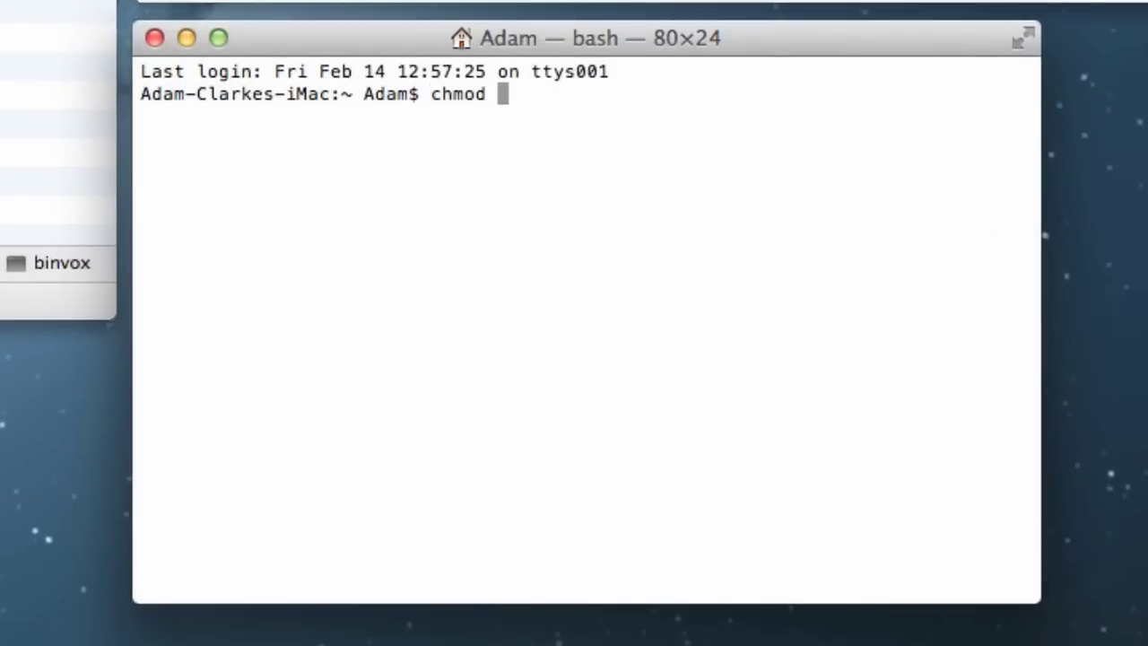
type("+x")
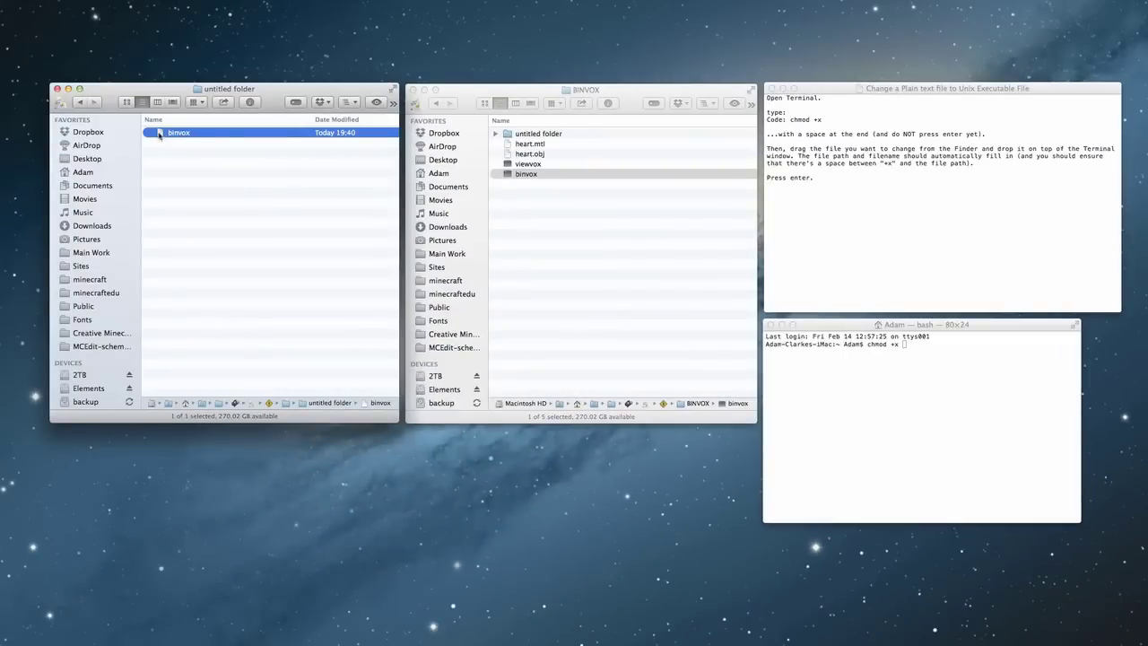
left_click_drag(162, 132, 721, 277)
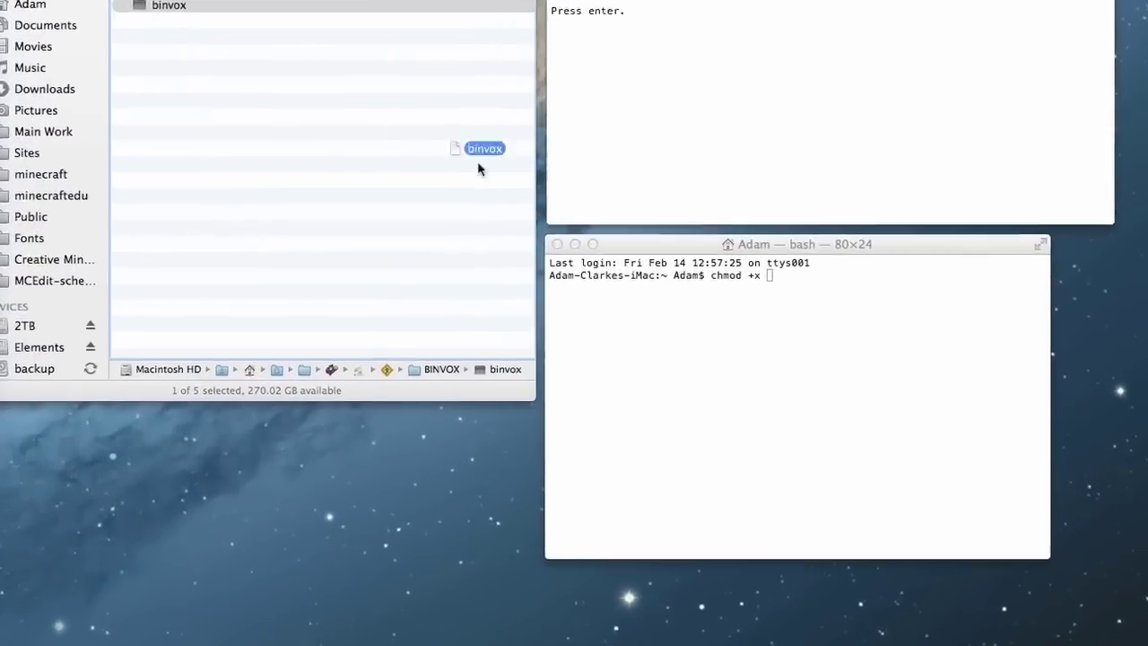
left_click_drag(478, 168, 789, 297)
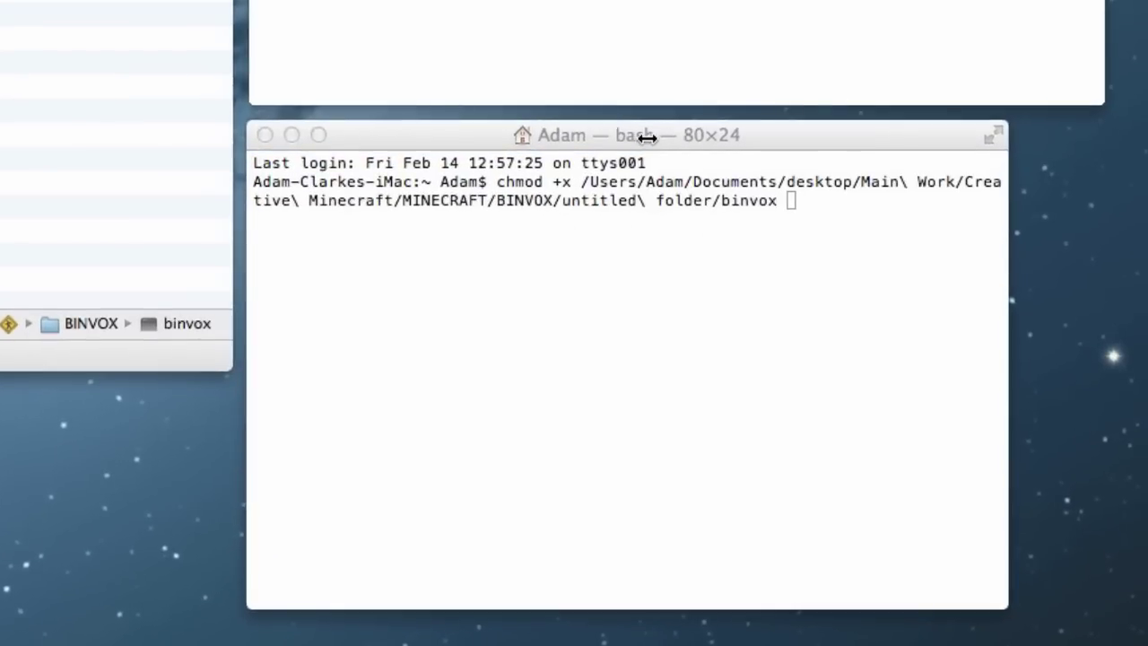
left_click(785, 136)
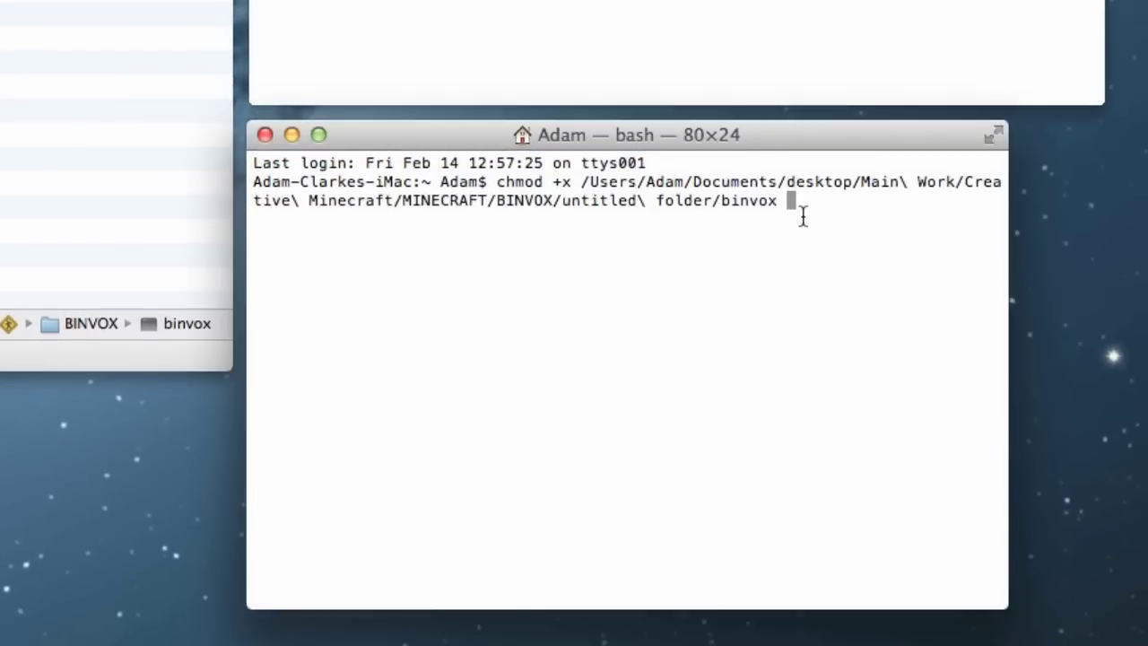
key("Return")
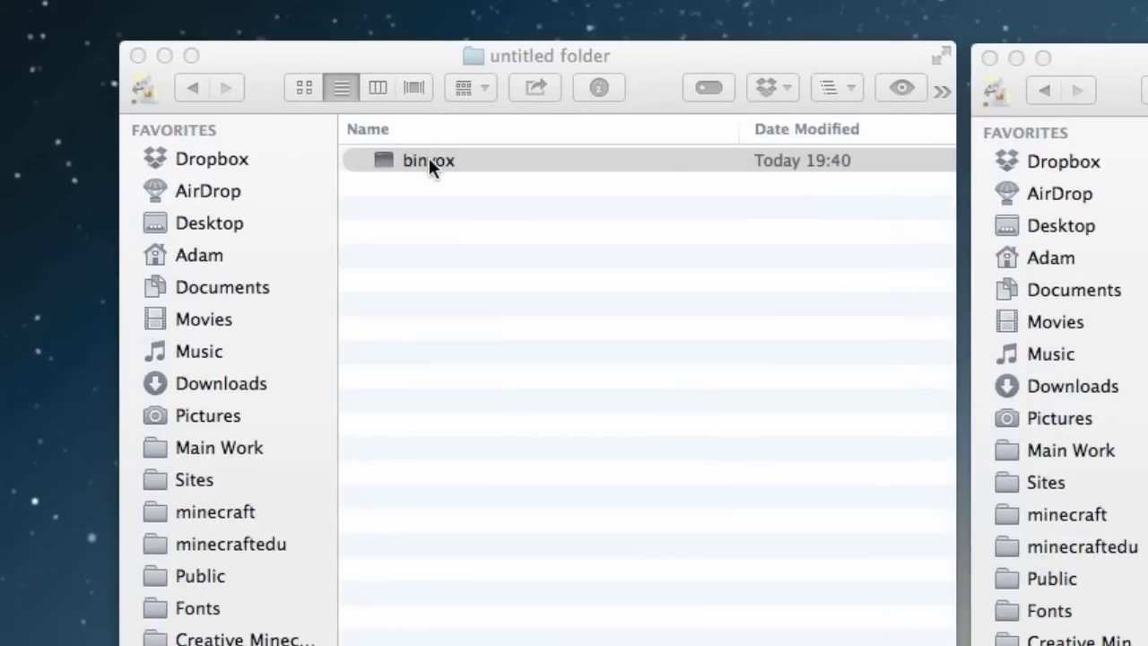
left_click(428, 160)
key("Return")
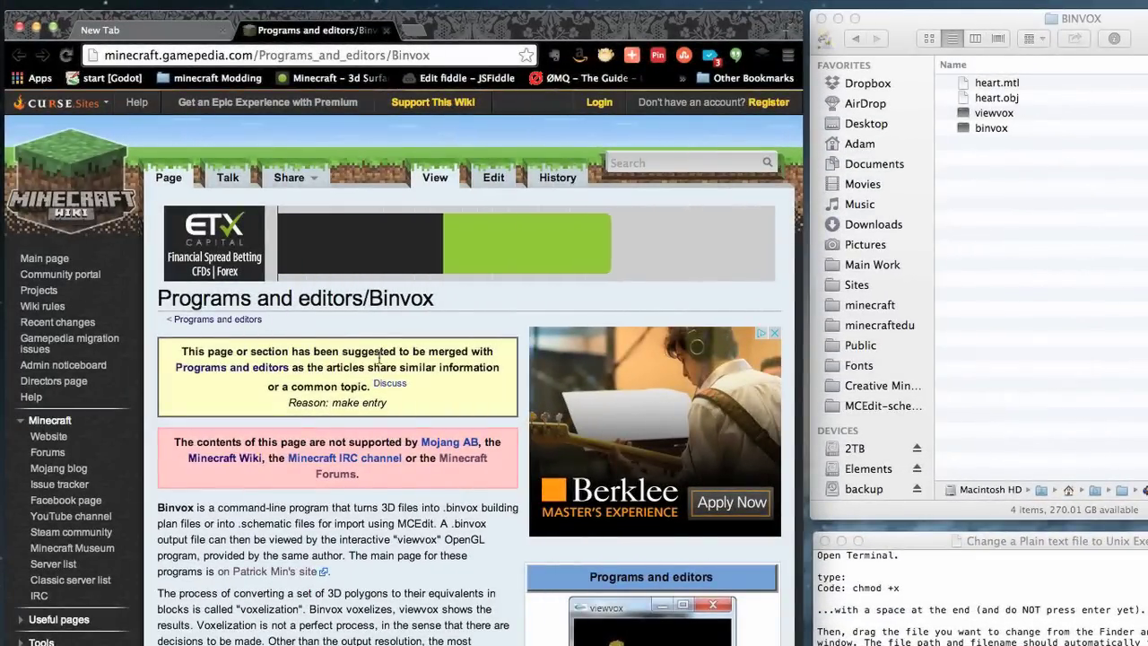
Step: Examine the download section, binvox command options and additional parameters on the Minecraft Wiki's Binvox page in the browser
scroll(363, 556, "down", 10)
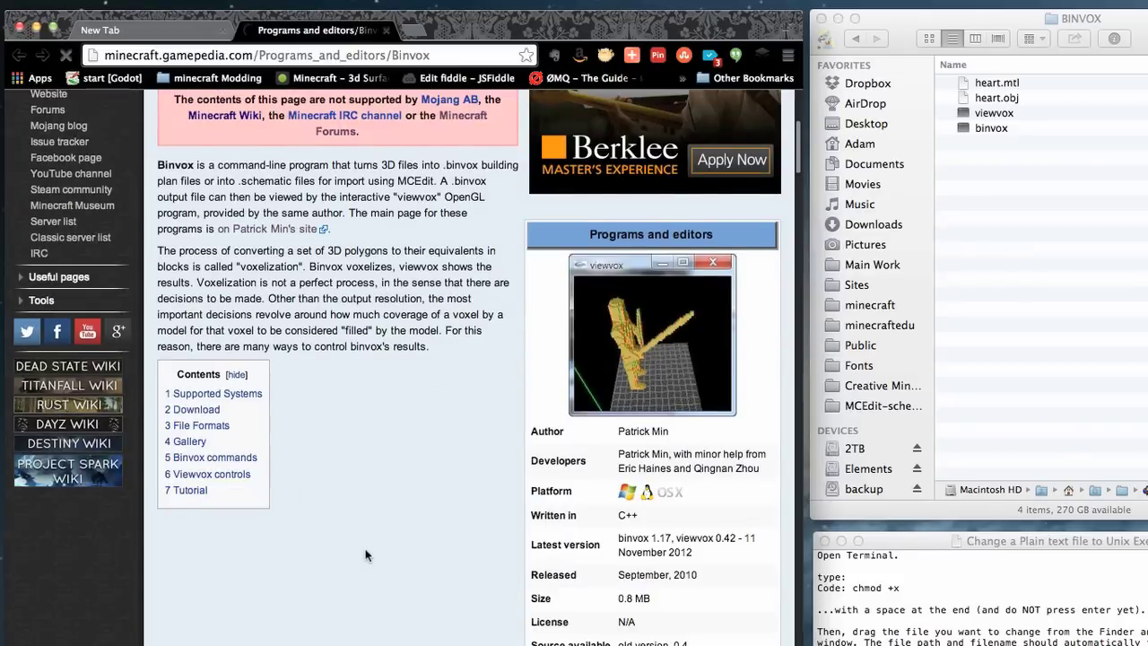
scroll(363, 538, "down", 2)
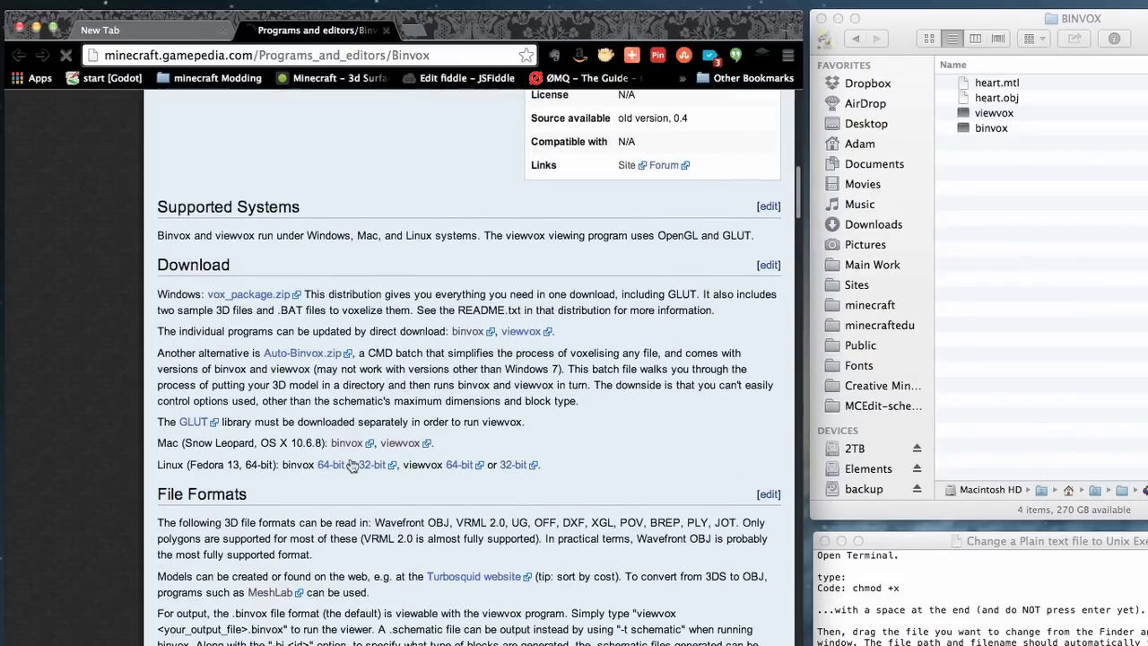
scroll(359, 466, "down", 3)
scroll(356, 458, "down", 10)
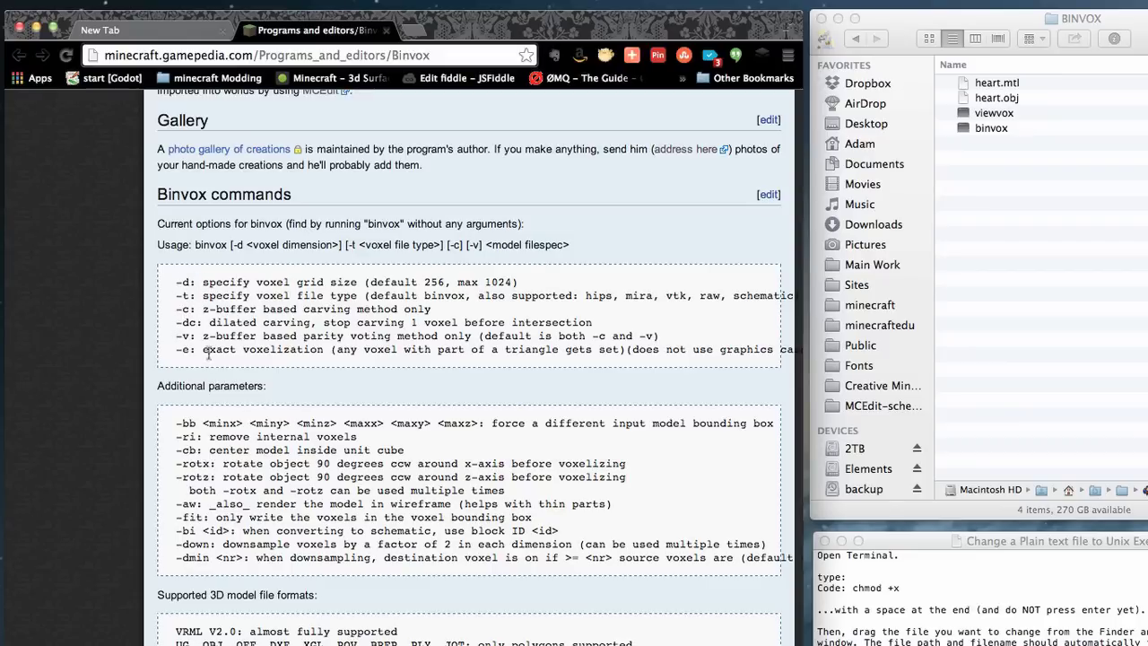
scroll(214, 409, "down", 2)
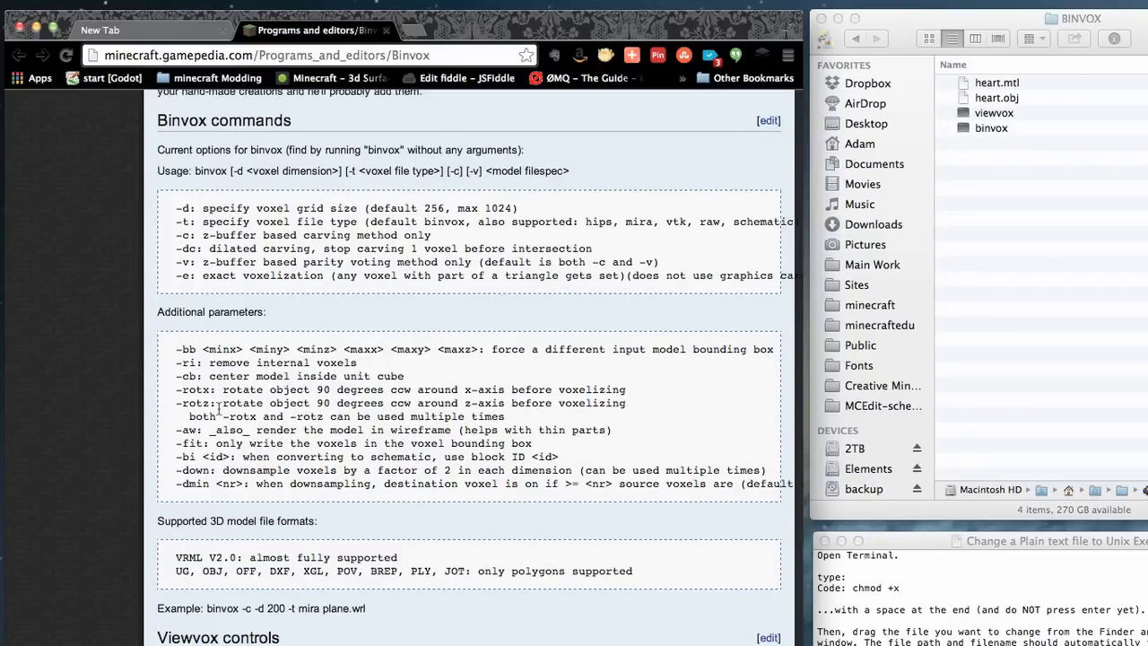
scroll(218, 408, "down", 2)
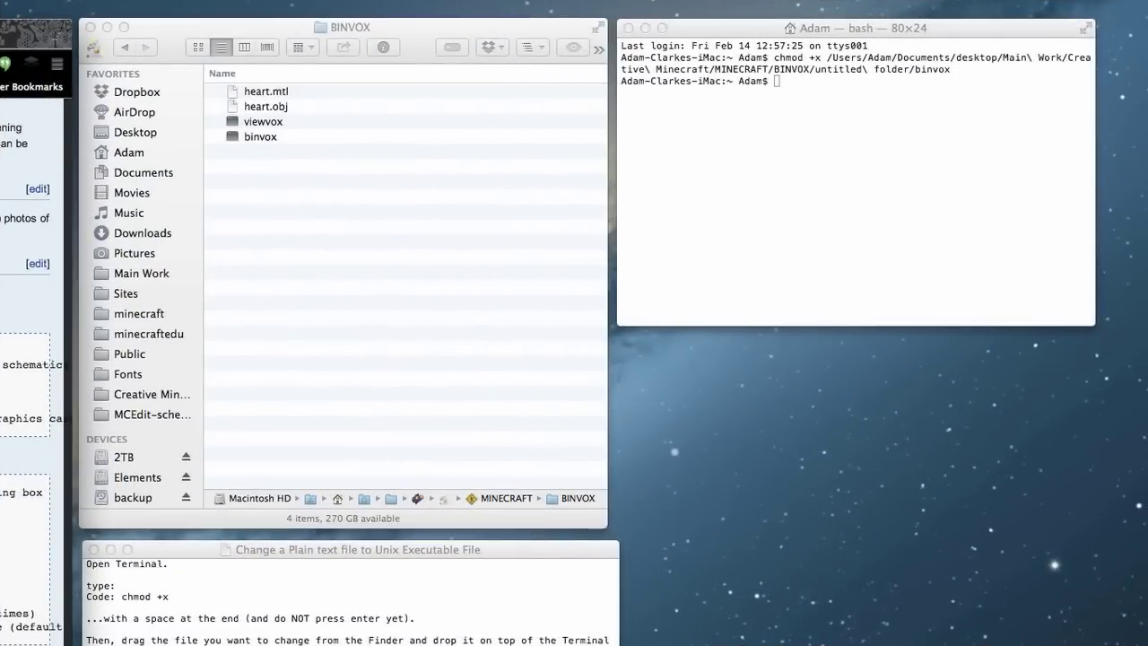
scroll(31, 371, "down", 5)
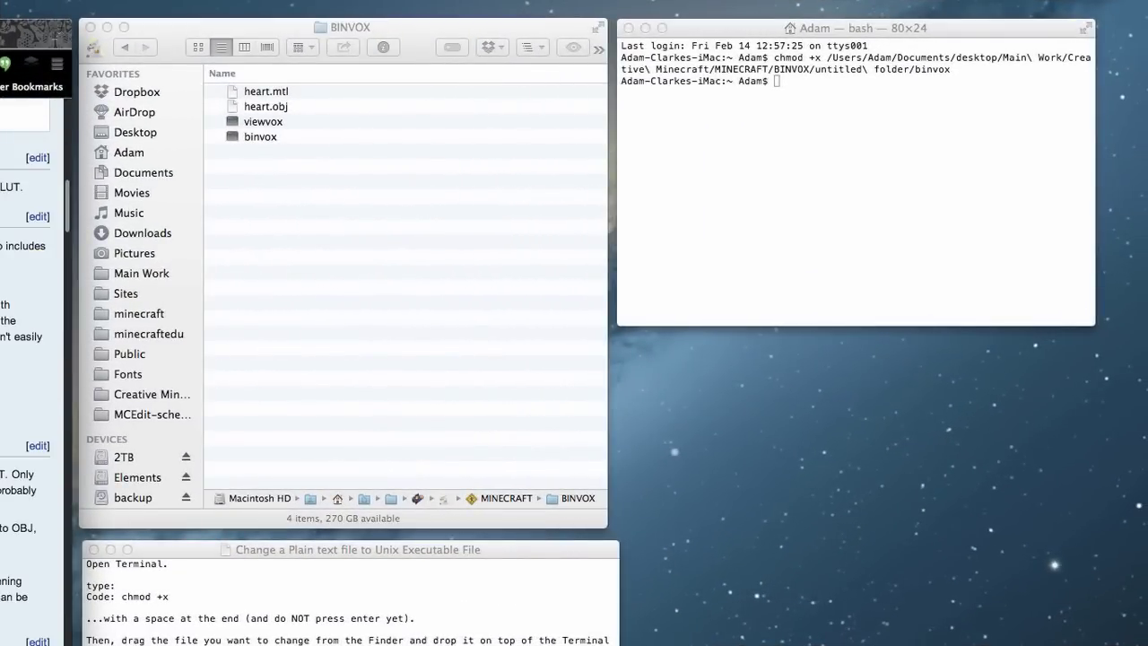
Step: Run binvox from the BINVOX folder in Terminal without arguments and enlarge the Terminal window to fit its usage text
left_click(231, 136)
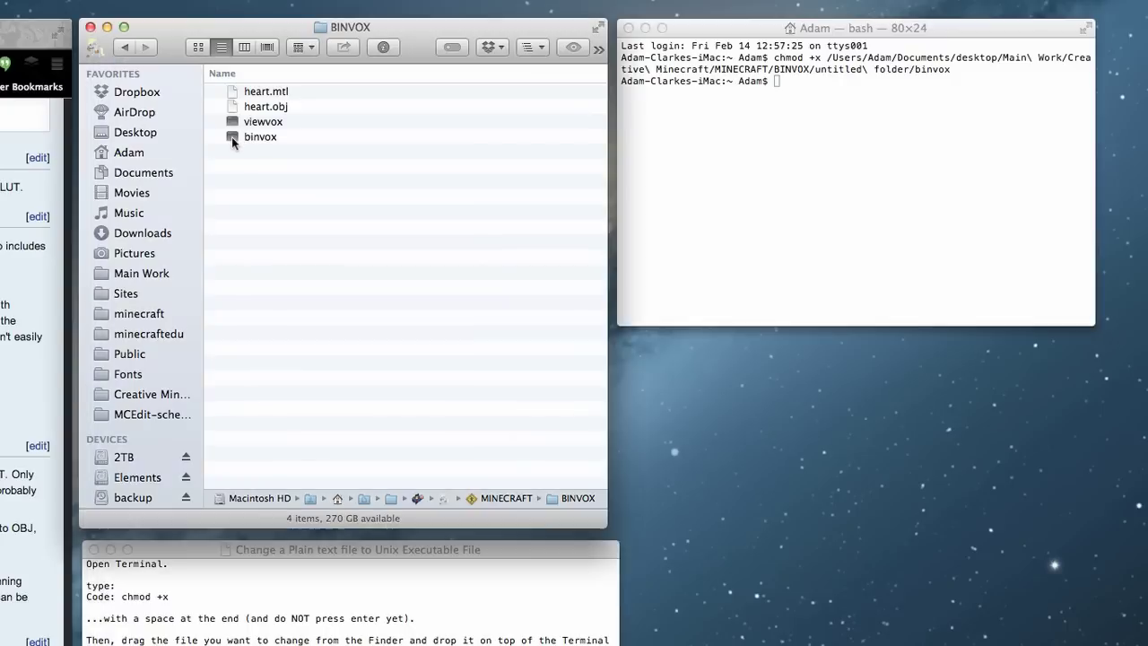
left_click(233, 135)
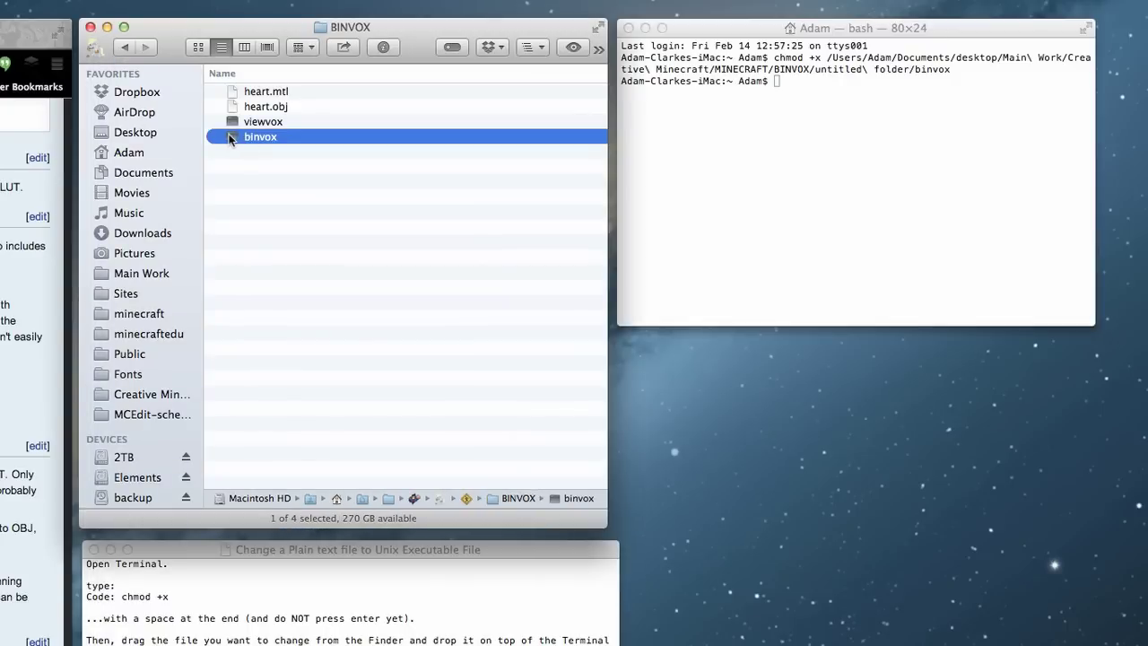
left_click_drag(235, 134, 695, 199)
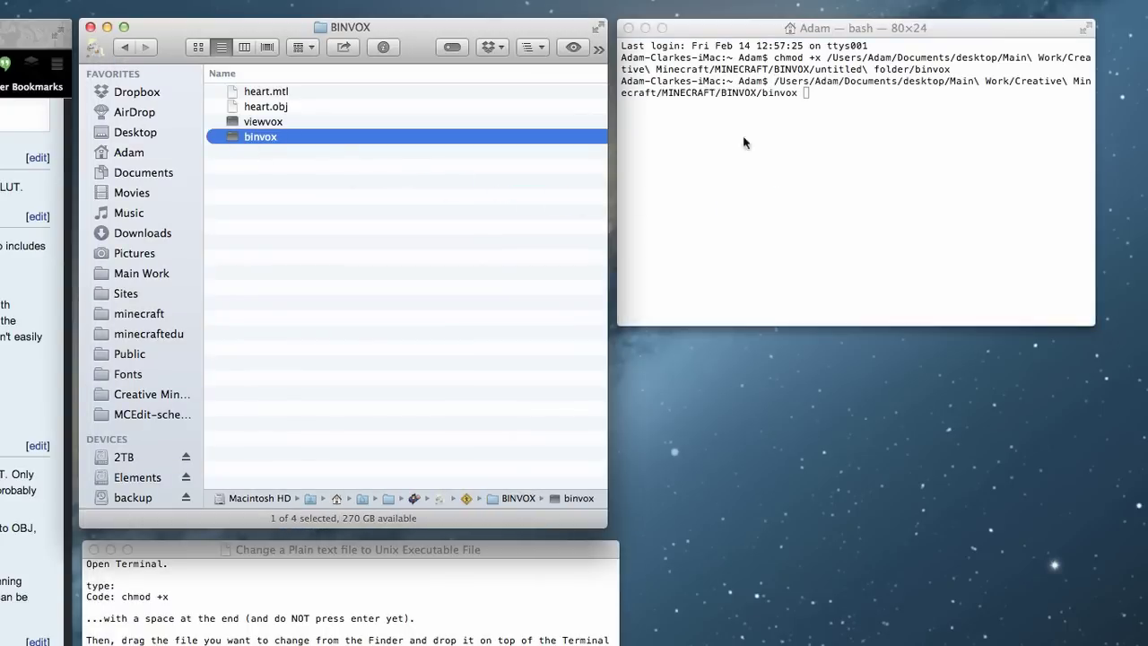
left_click(752, 27)
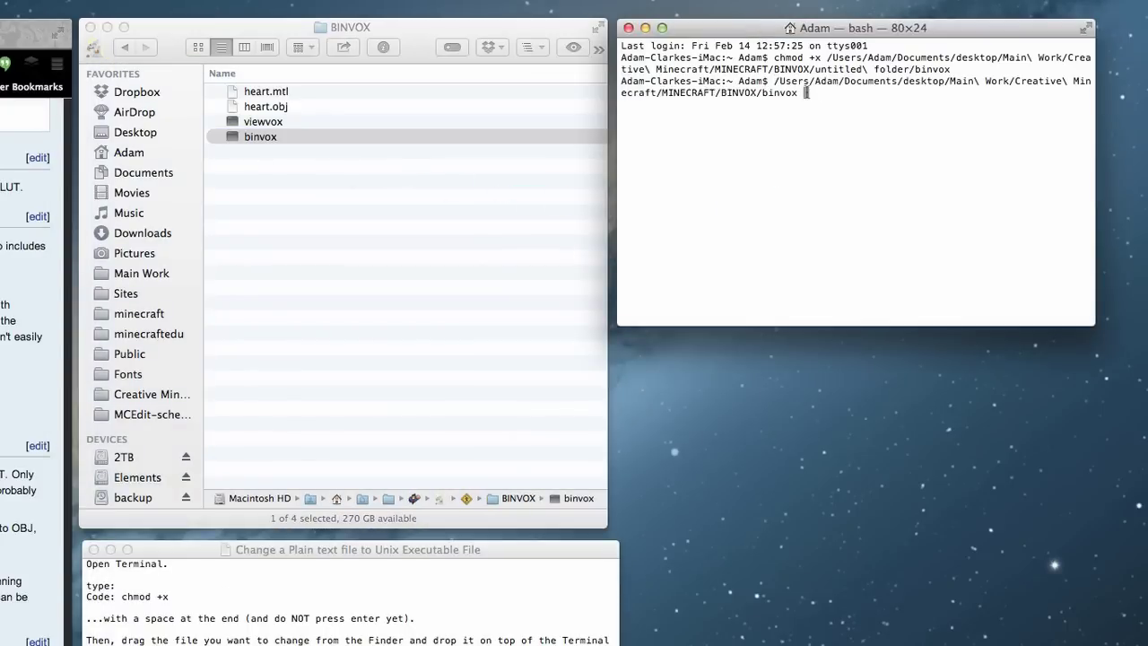
key("Return")
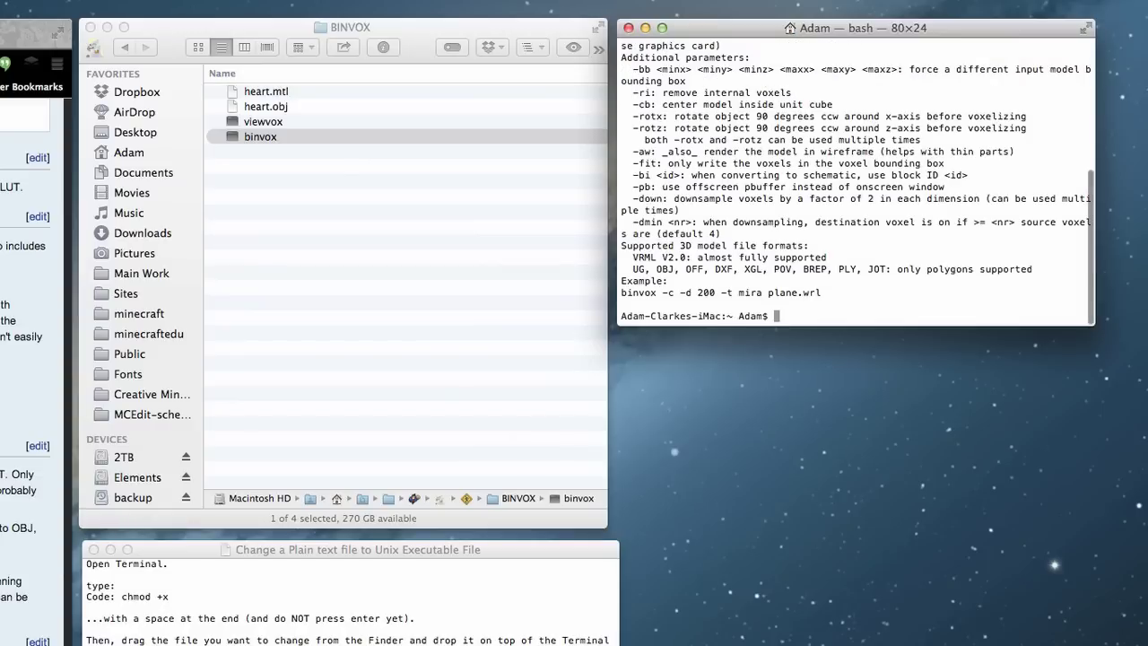
left_click_drag(1092, 323, 1118, 500)
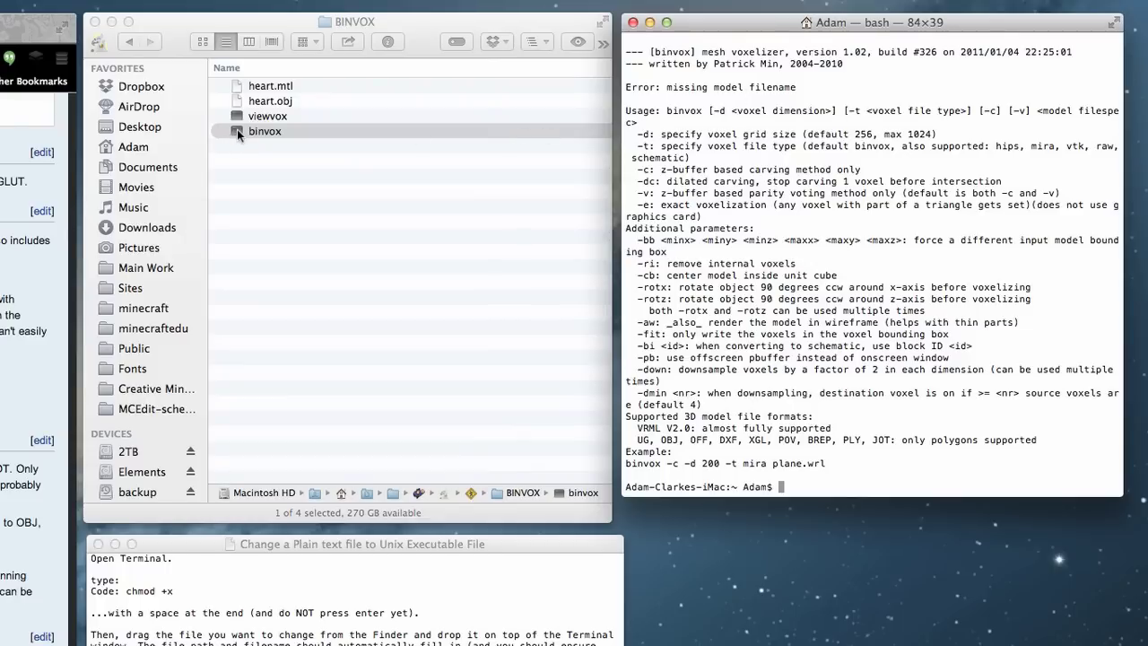
Step: Convert heart.obj from the BINVOX folder by running binvox with the options -ri -down -t schematic, and return to the folder
left_click_drag(237, 129, 809, 485)
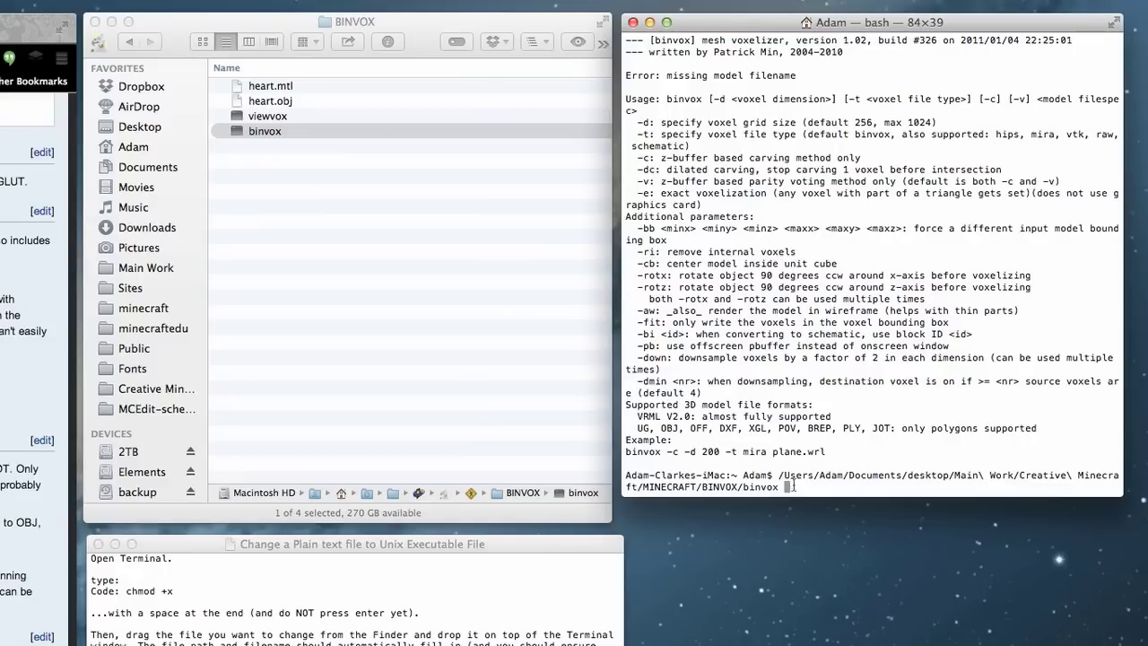
type("-ri")
type("-down")
type("-t schematic")
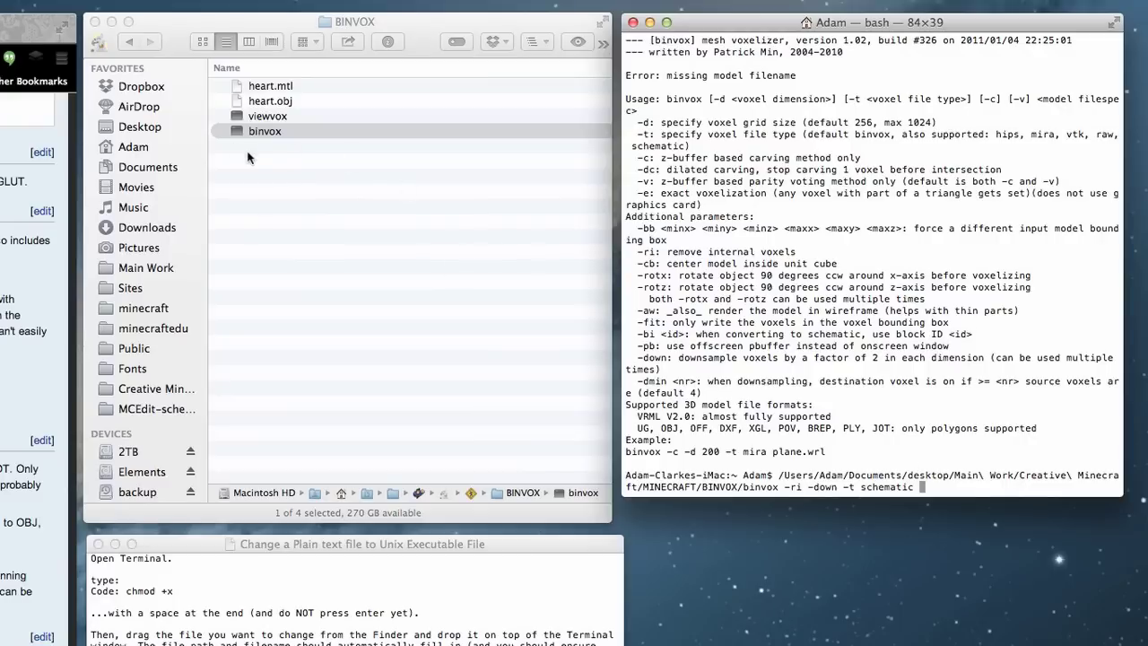
left_click(236, 100)
left_click(237, 102)
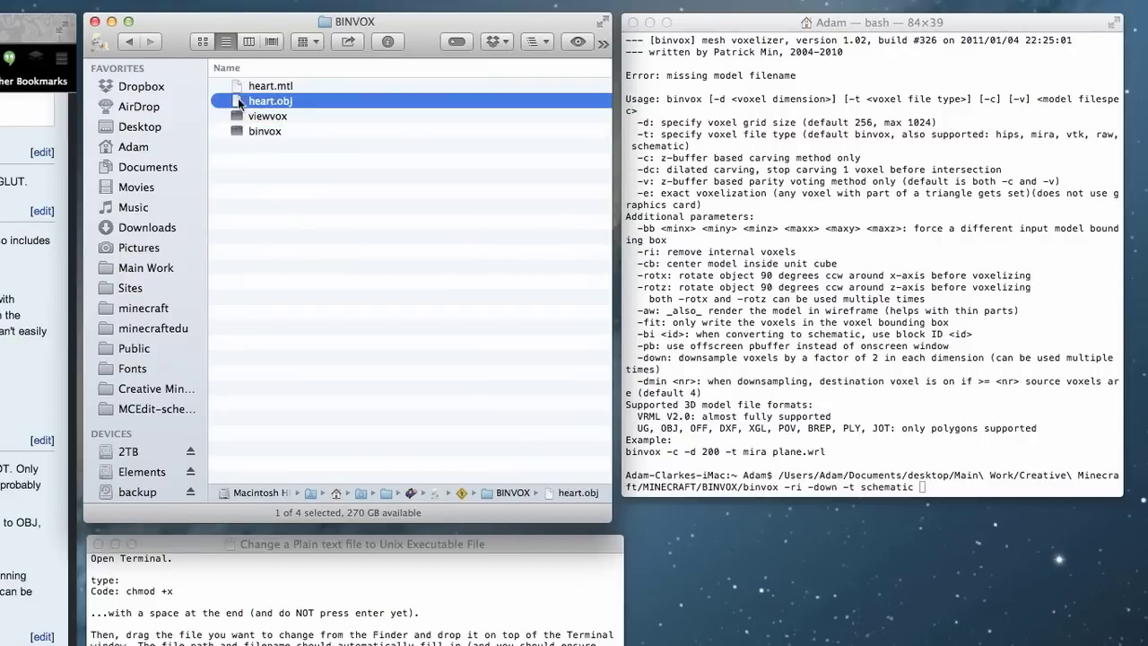
left_click_drag(238, 101, 937, 488)
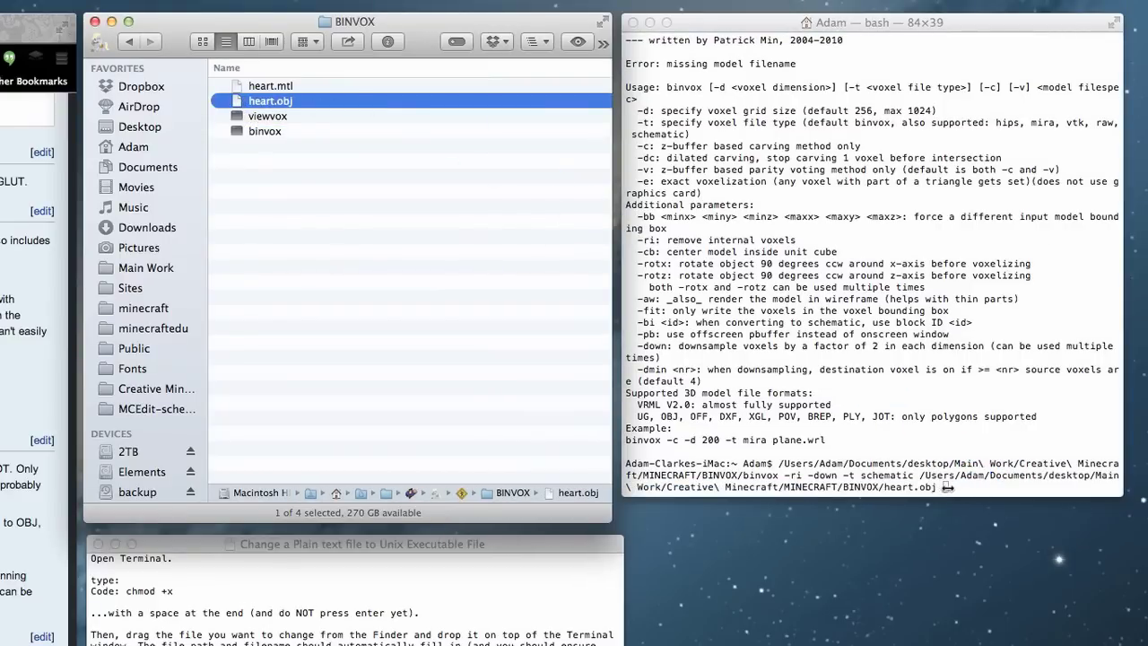
left_click(948, 487)
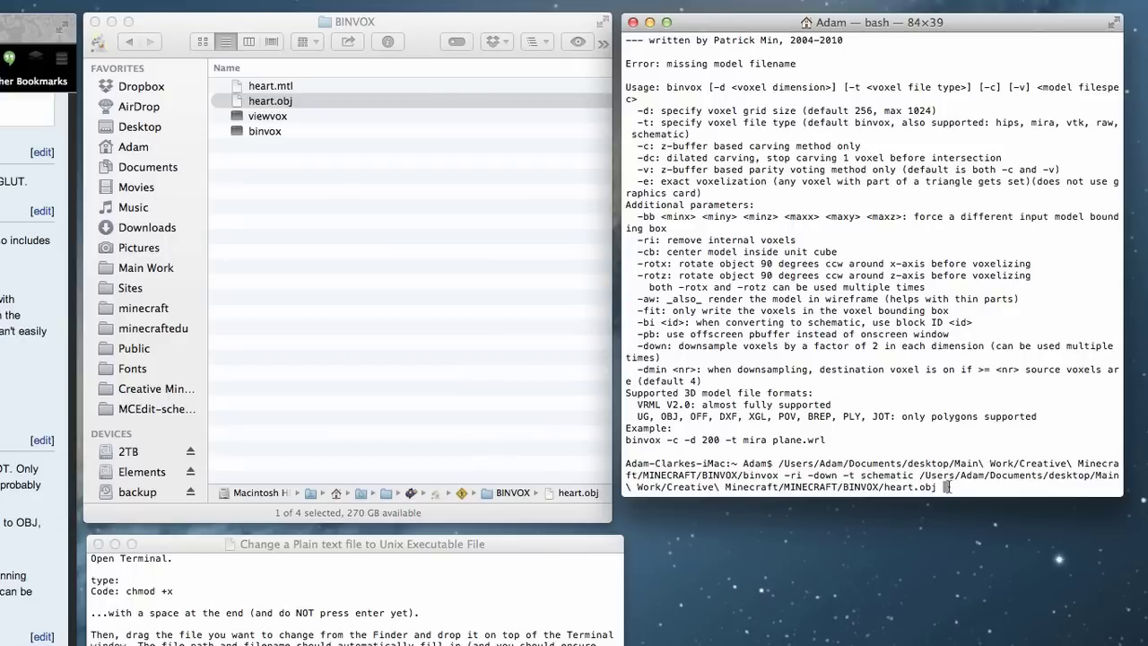
key("Return")
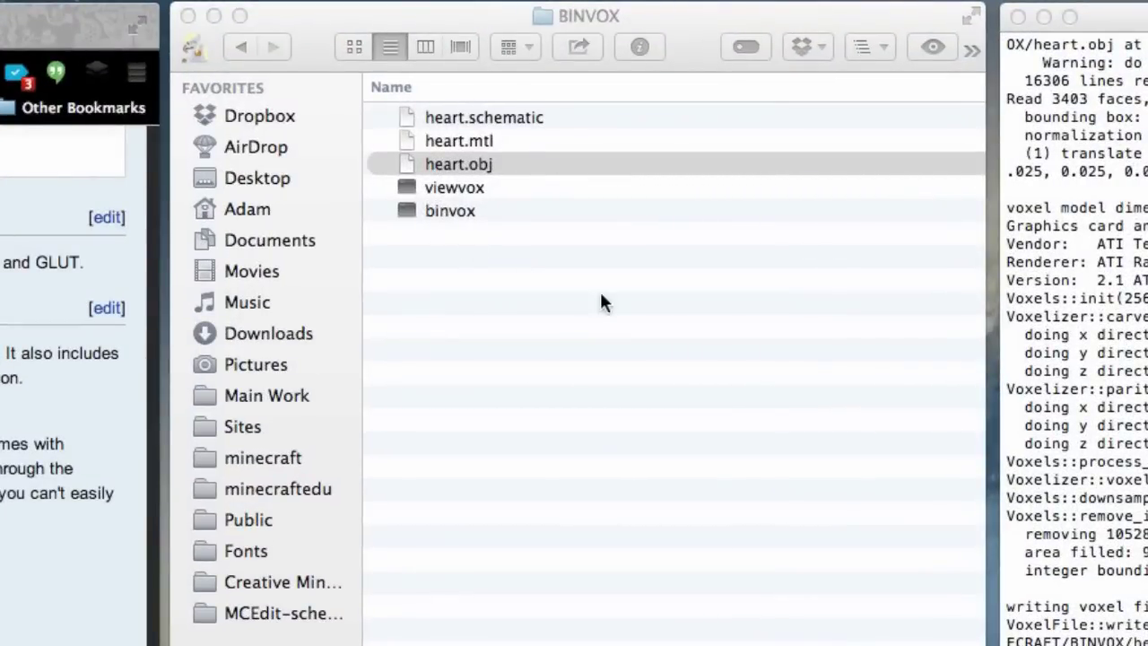
left_click(600, 294)
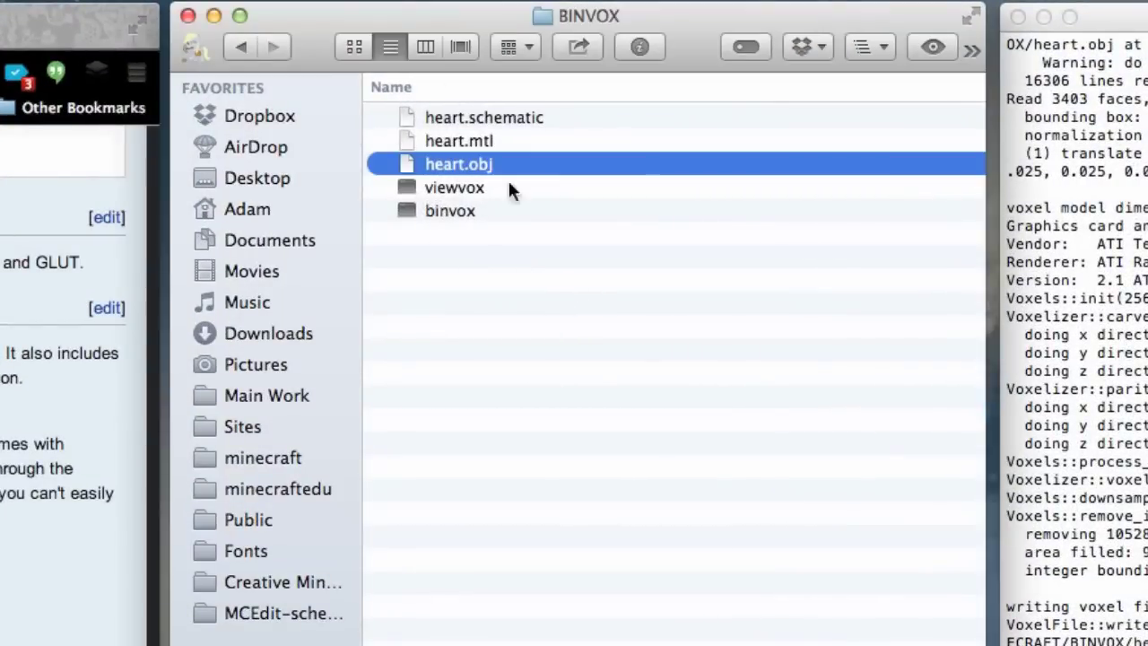
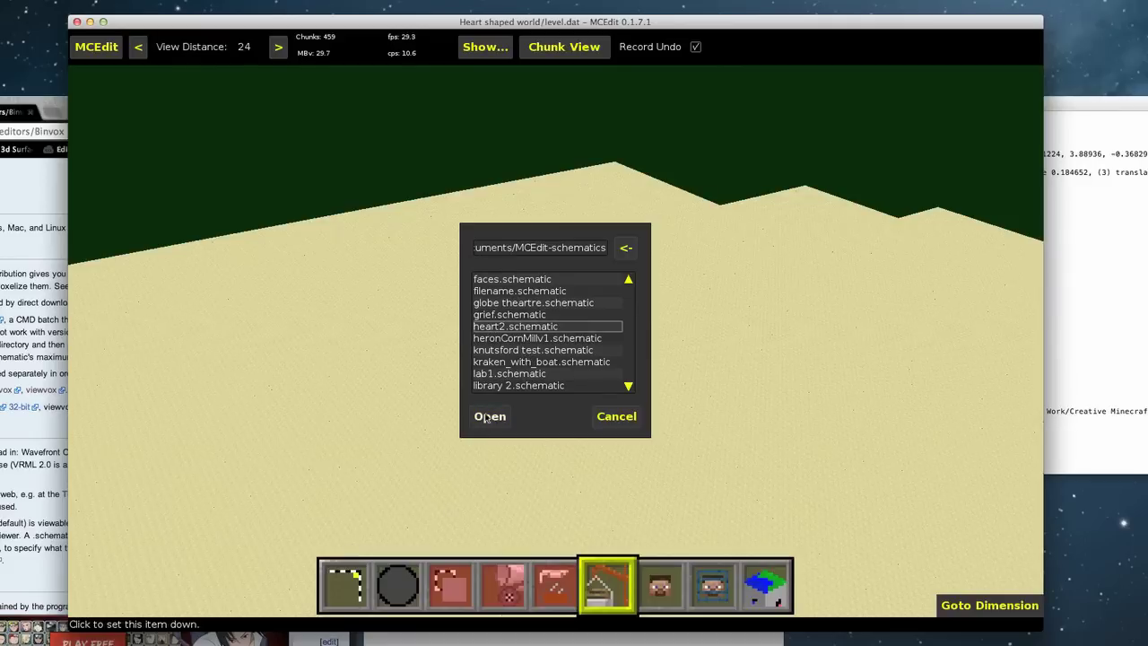
Step: Load heart2.schematic for import into the Heart shaped world in MCEdit and inspect the placed preview from several sides
left_click(489, 416)
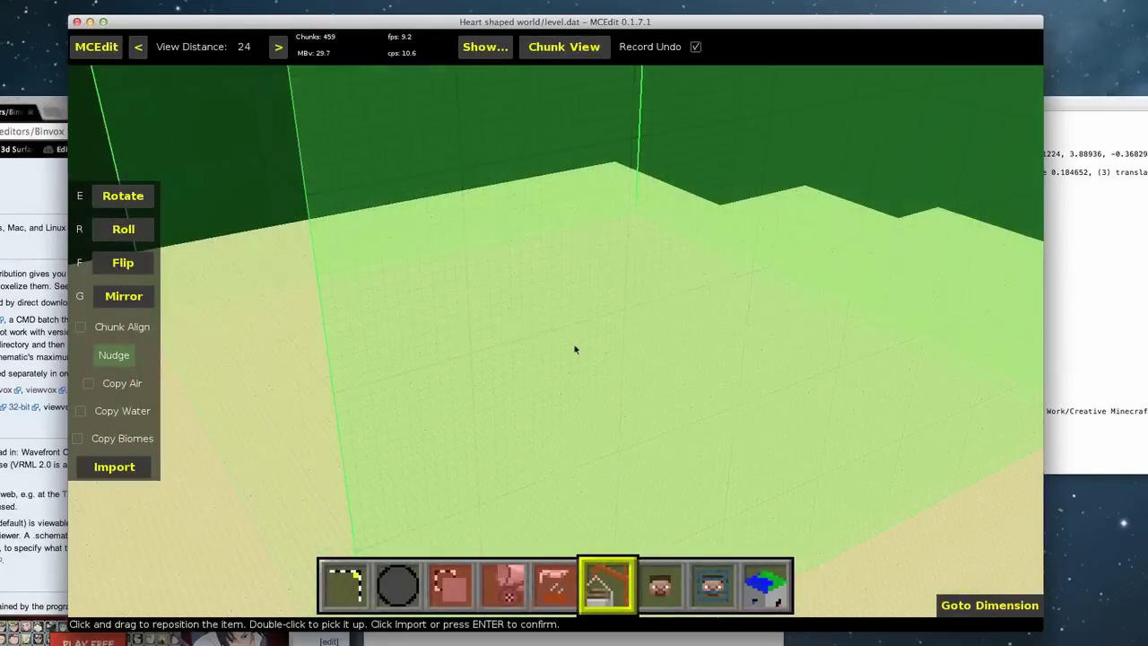
right_click(715, 366)
key("a")
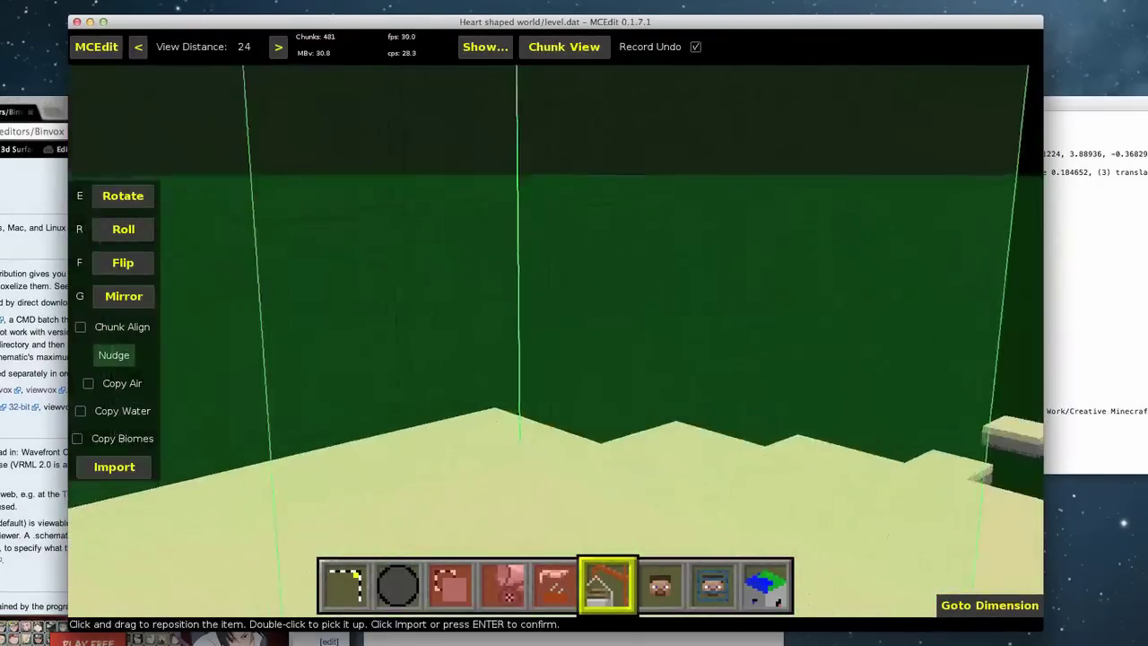
key("a")
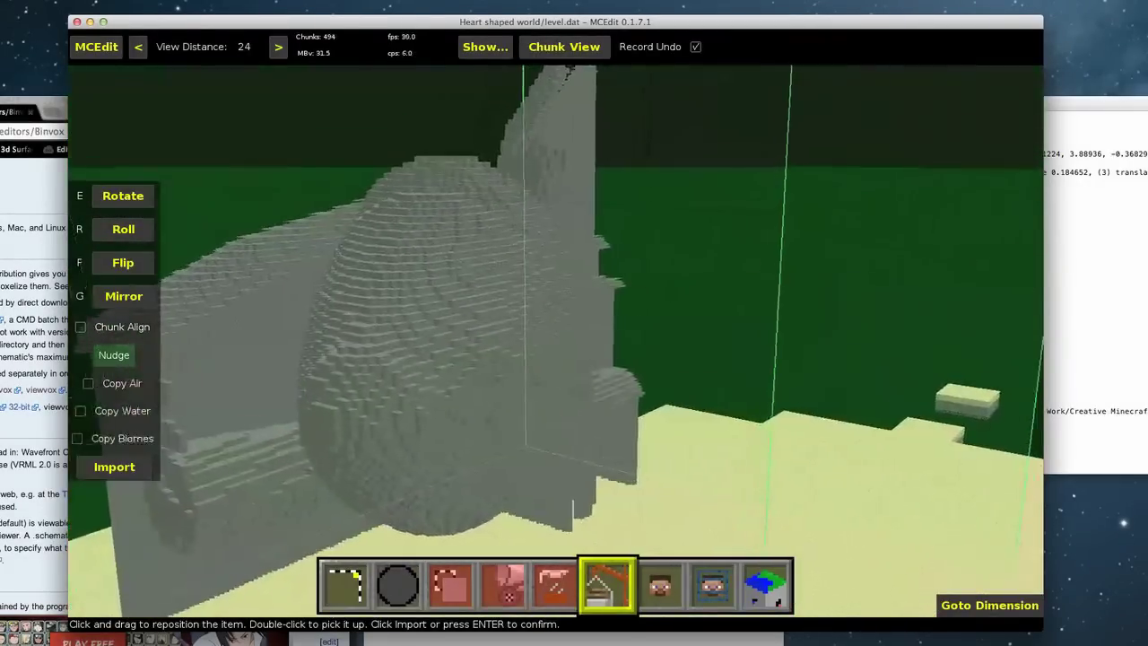
key("d")
key("a")
key("d")
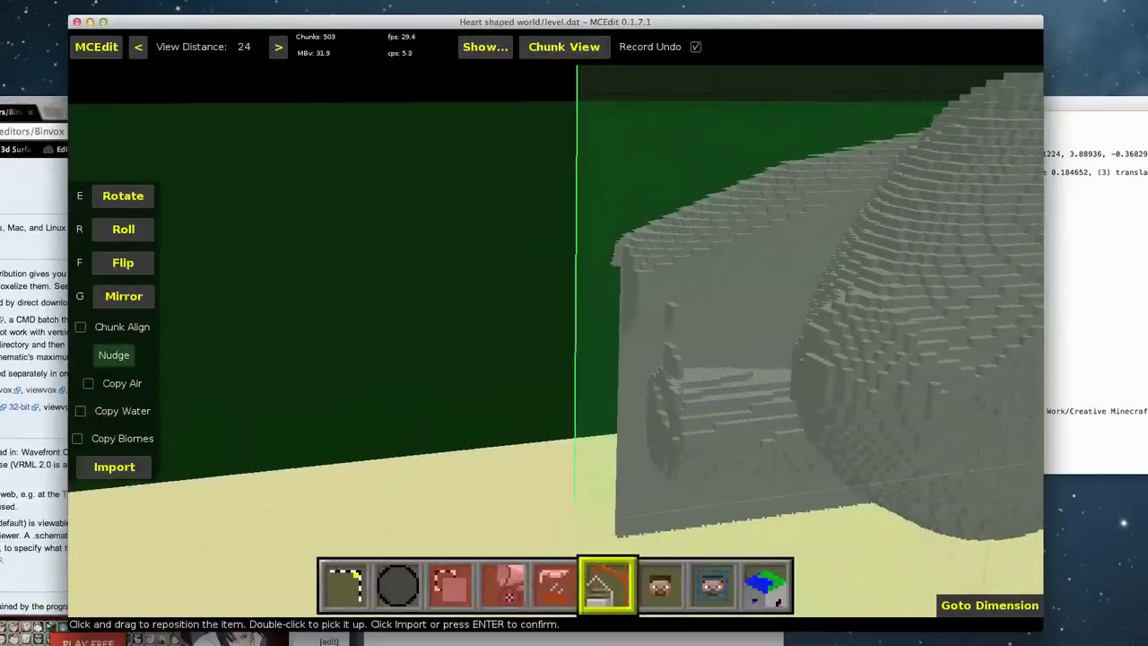
key("d")
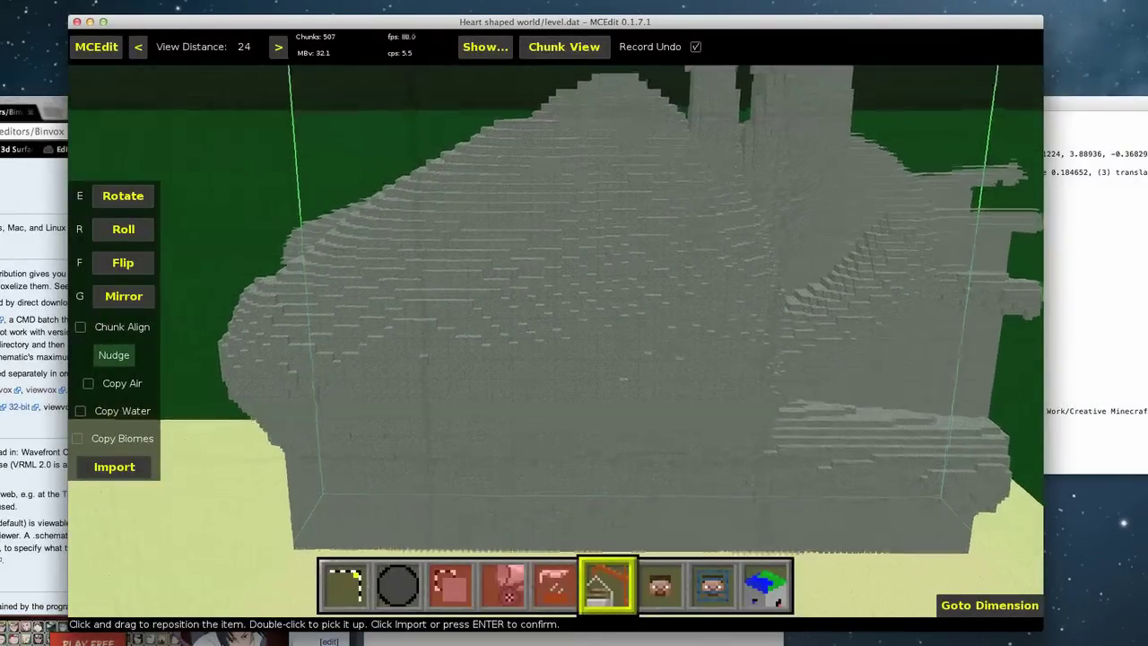
key("s")
key("a")
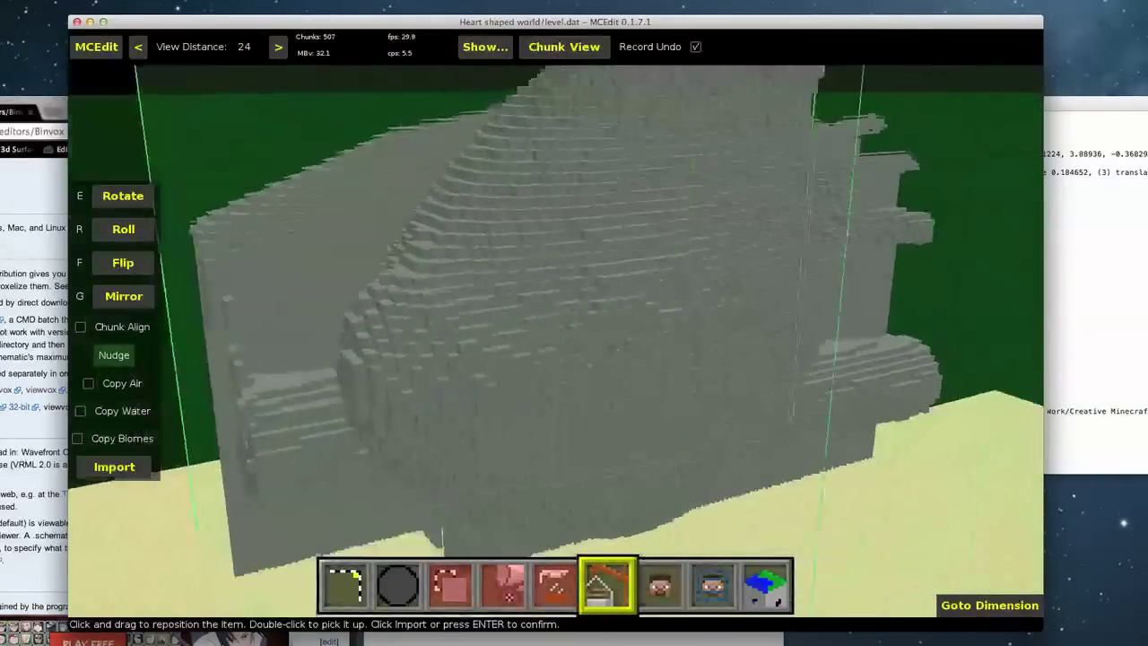
key("s")
key("d")
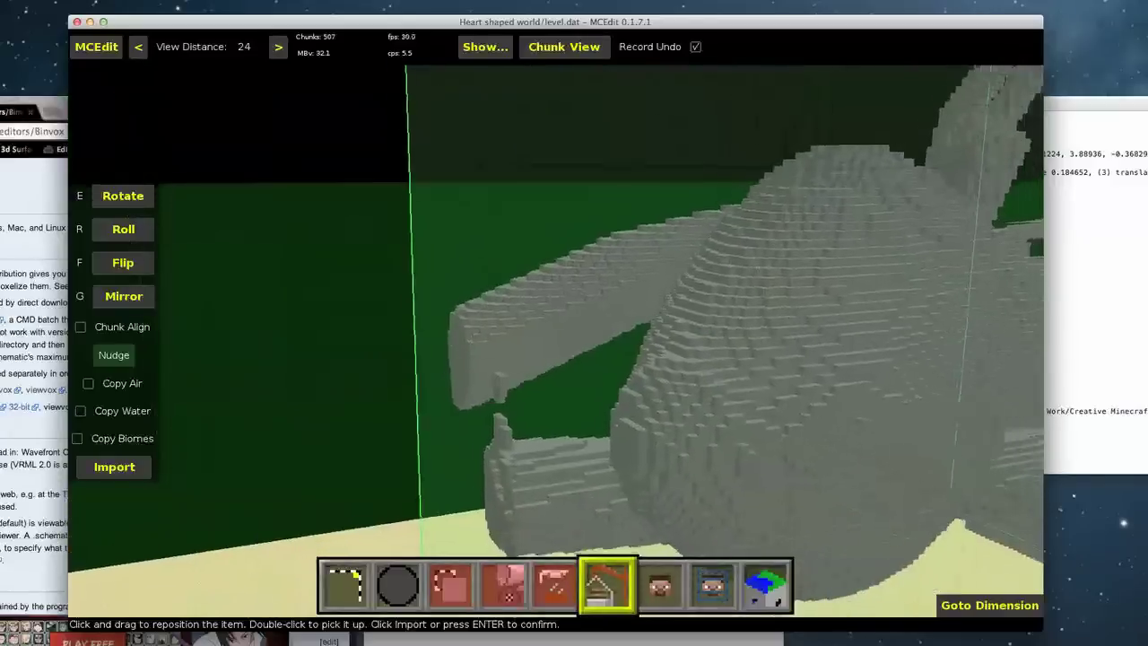
Step: Rotate the heart preview and reposition it over the ground, checking its orientation from several sides
key("a")
key("d")
right_click(714, 361)
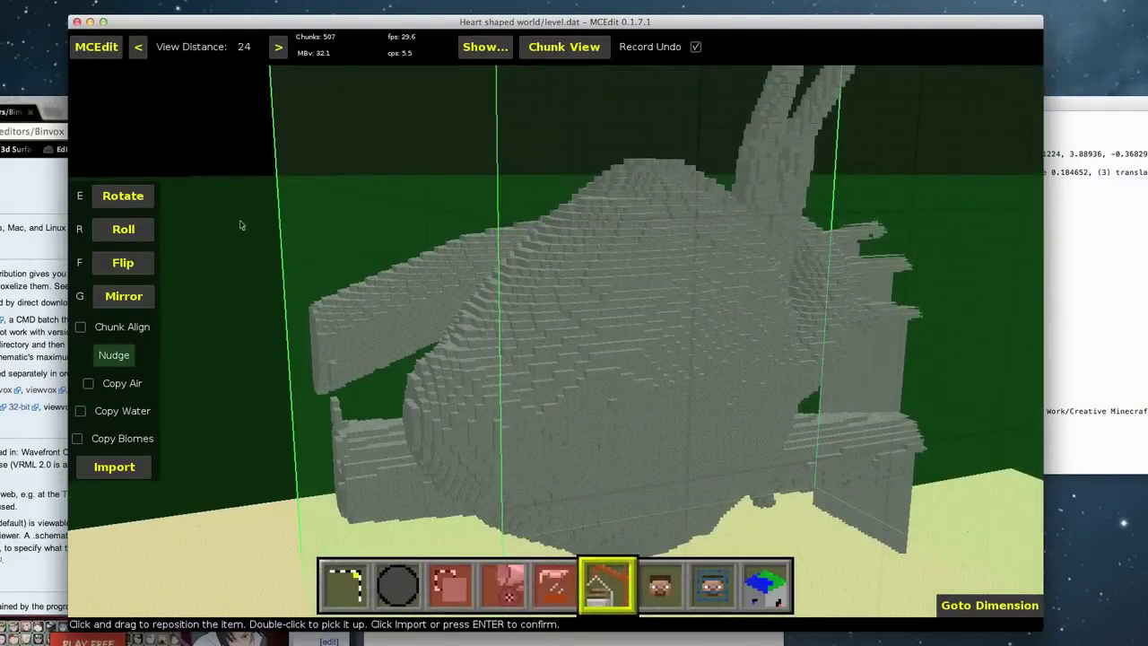
key("e")
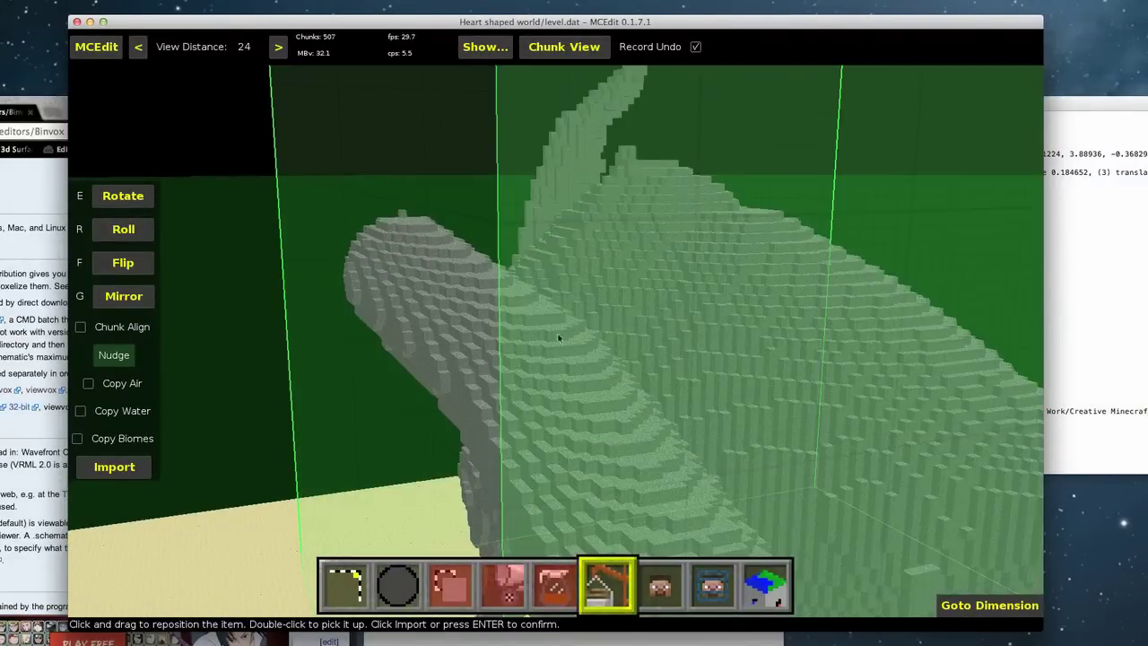
key("s")
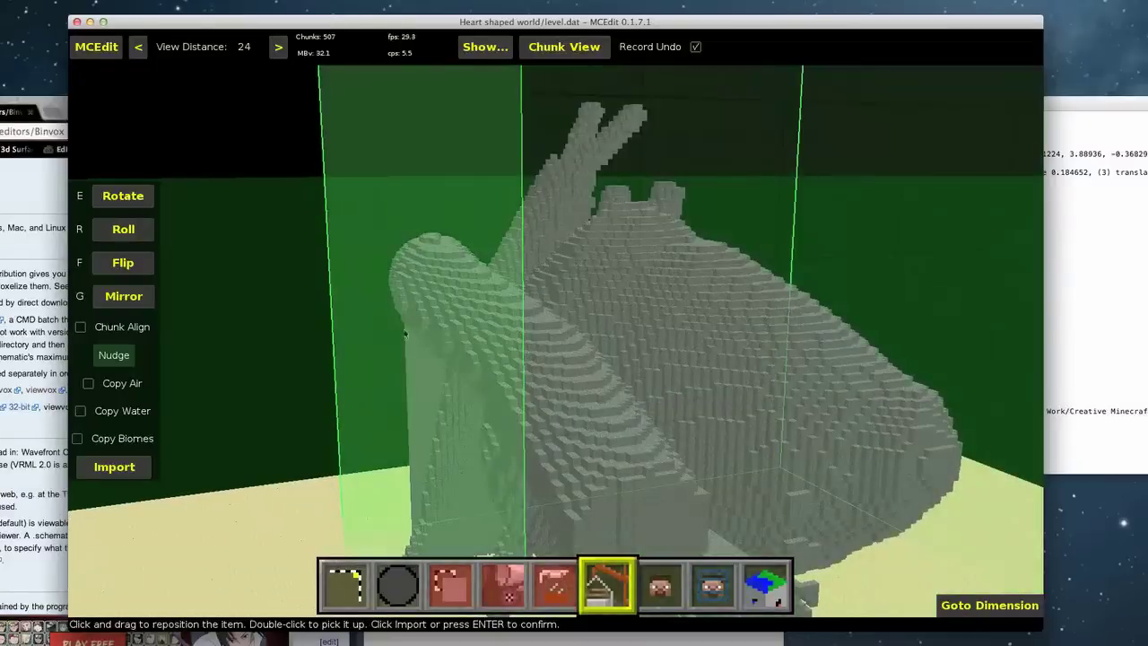
left_click_drag(389, 326, 642, 355)
right_click(643, 357)
key("w")
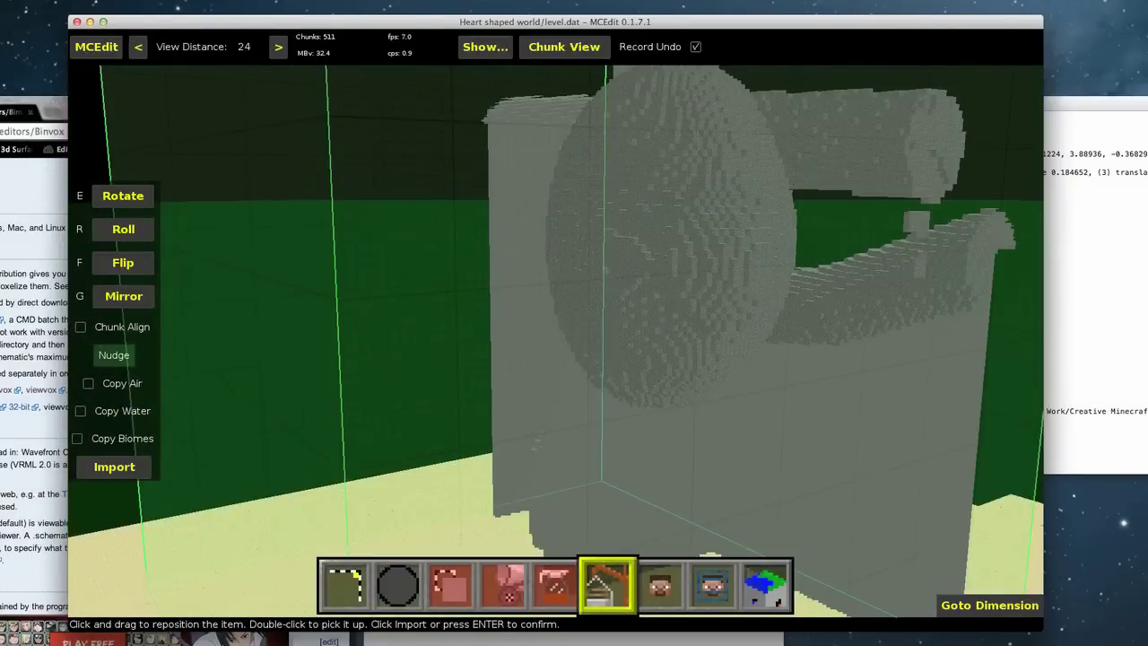
Step: Rotate the heart preview once more and check its upright placement from another side
right_click(651, 355)
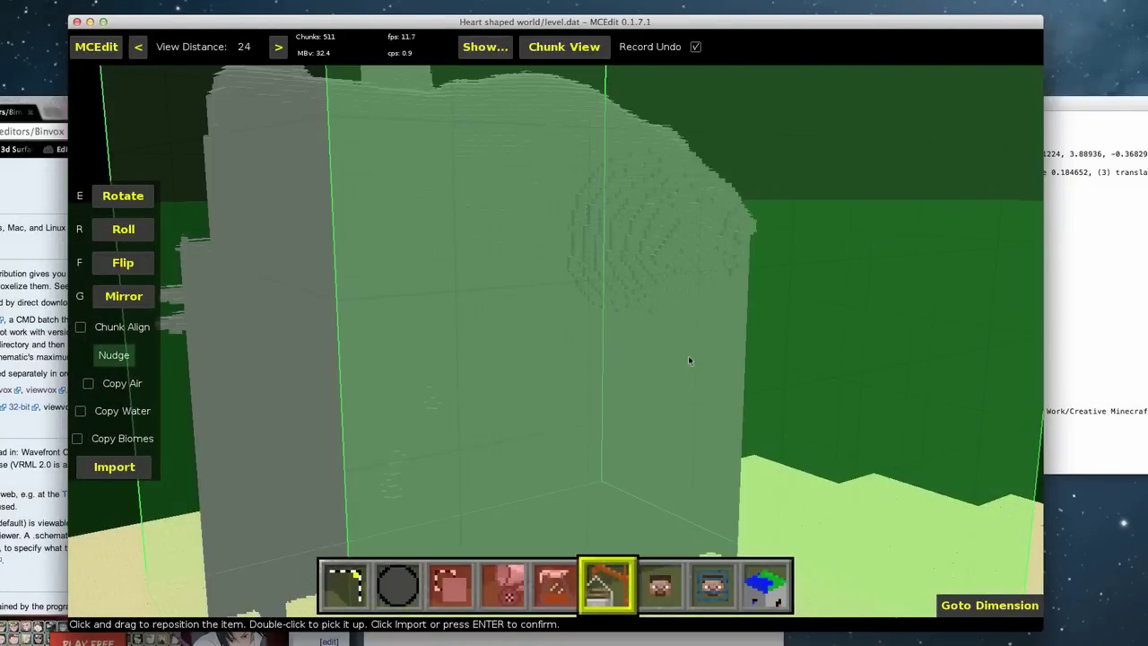
right_click_drag(689, 361, 561, 335)
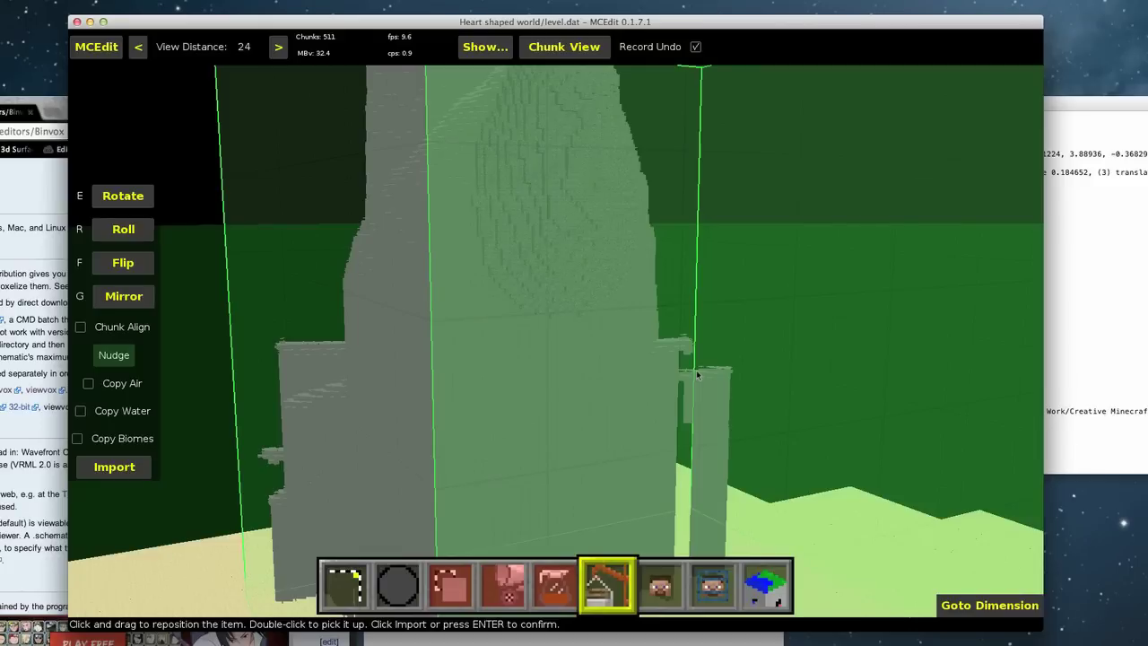
key("e")
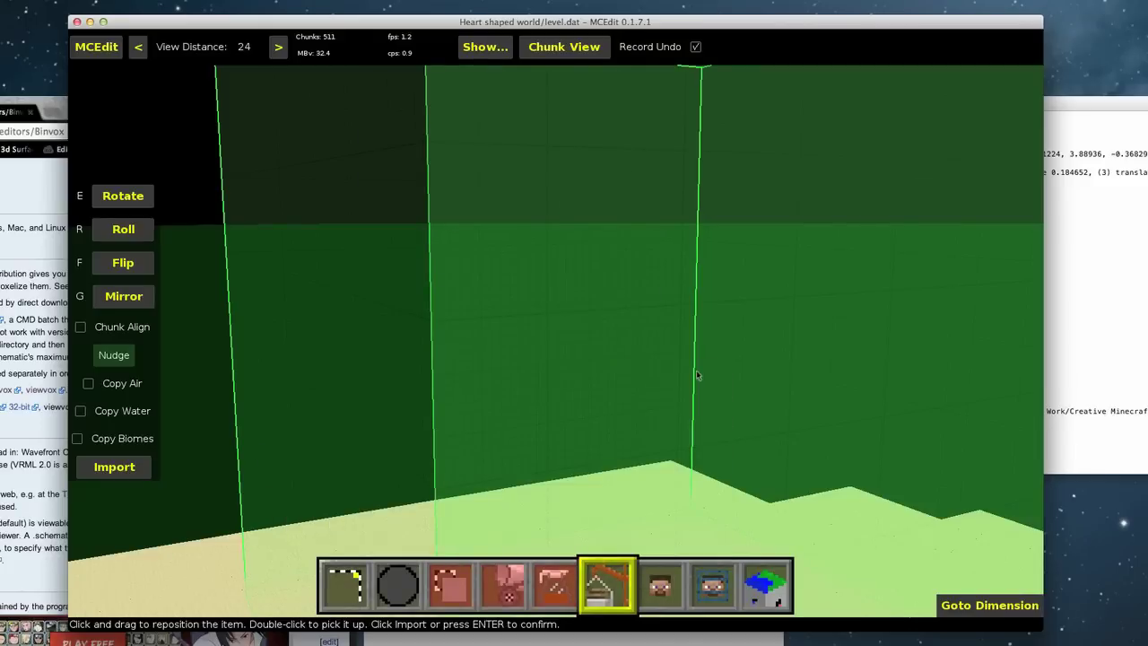
right_click_drag(698, 376, 798, 502)
right_click_drag(574, 341, 691, 376)
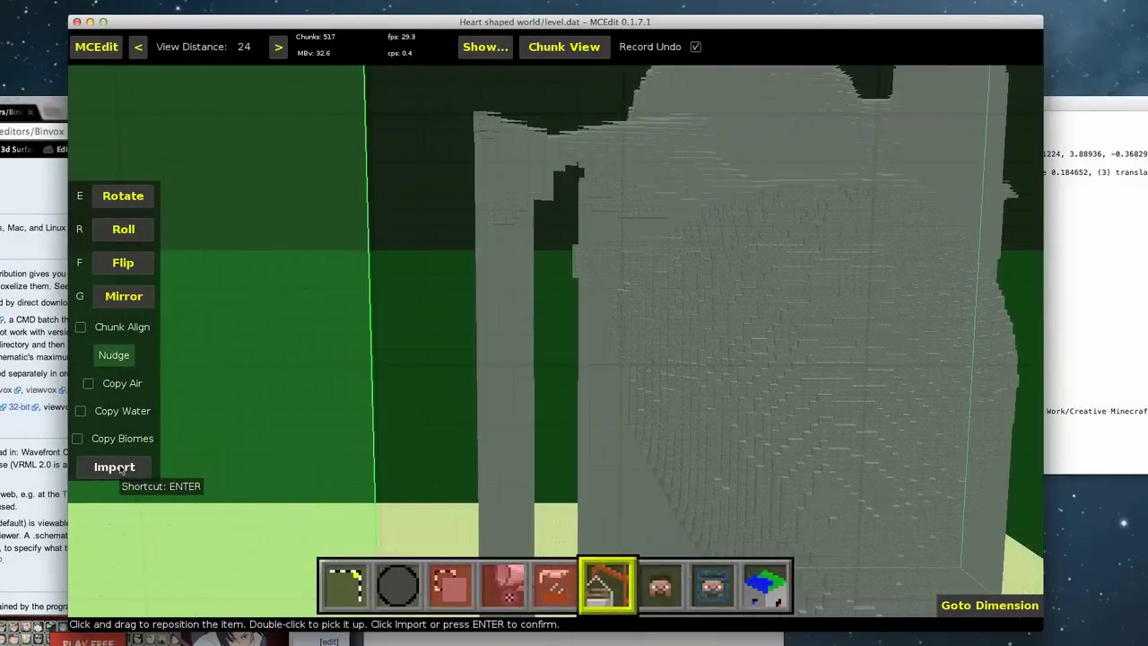
Step: Import the positioned heart into the world and save the world
left_click(139, 464)
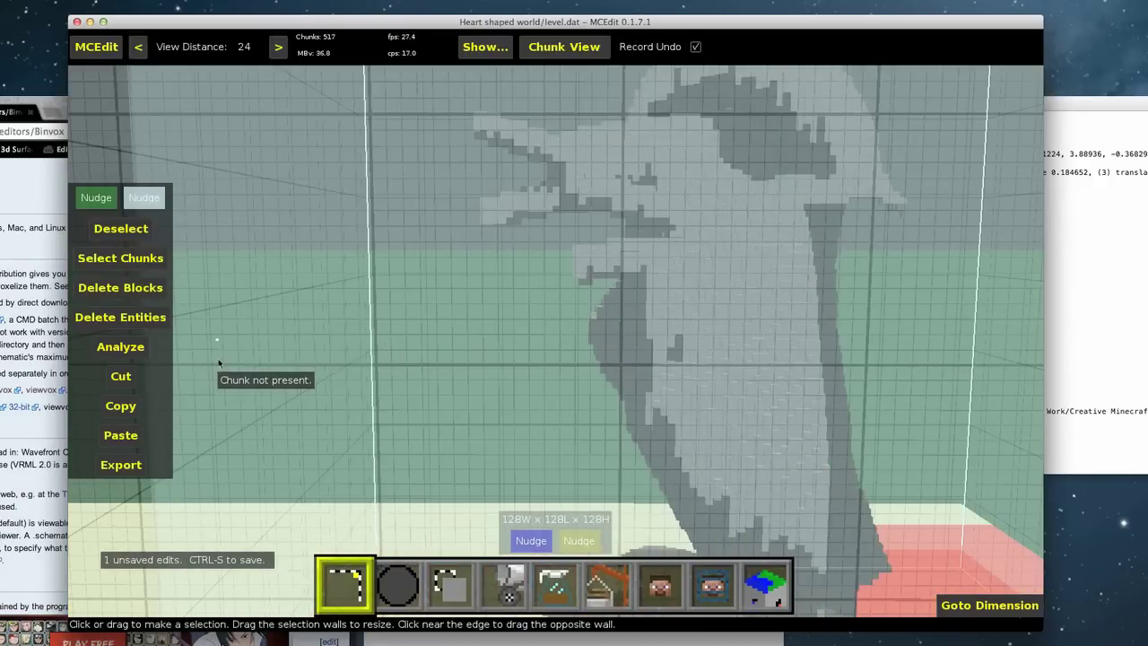
key("ctrl+s")
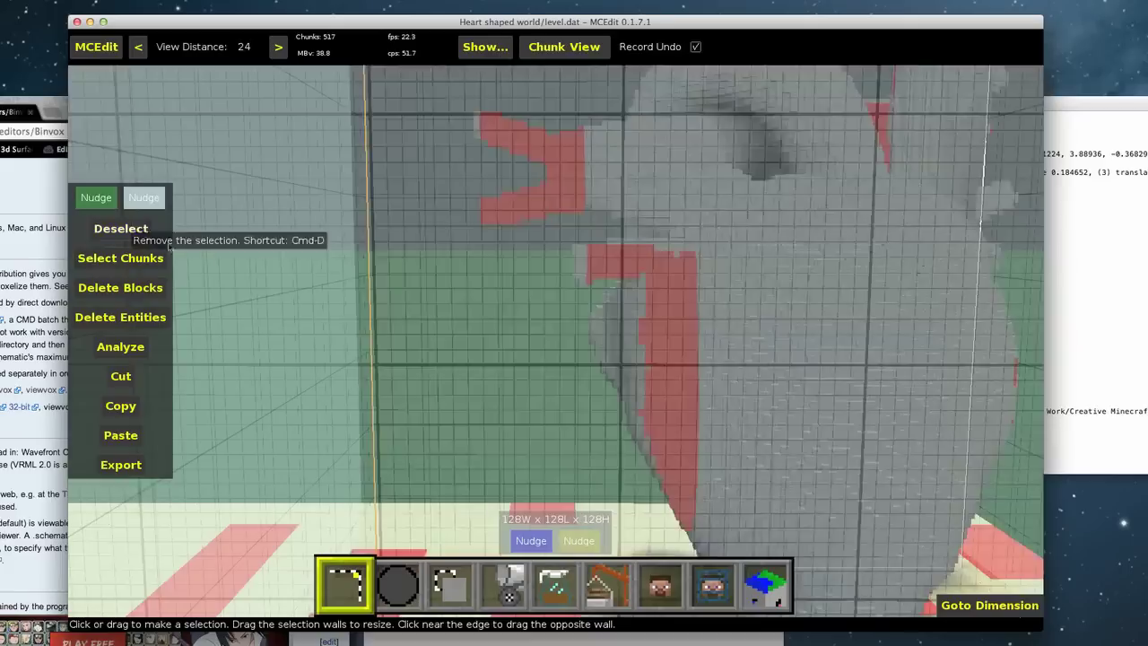
Step: Deselect the imported heart's region and inspect the stone heart from several sides down to its base
right_click_drag(381, 311, 469, 171)
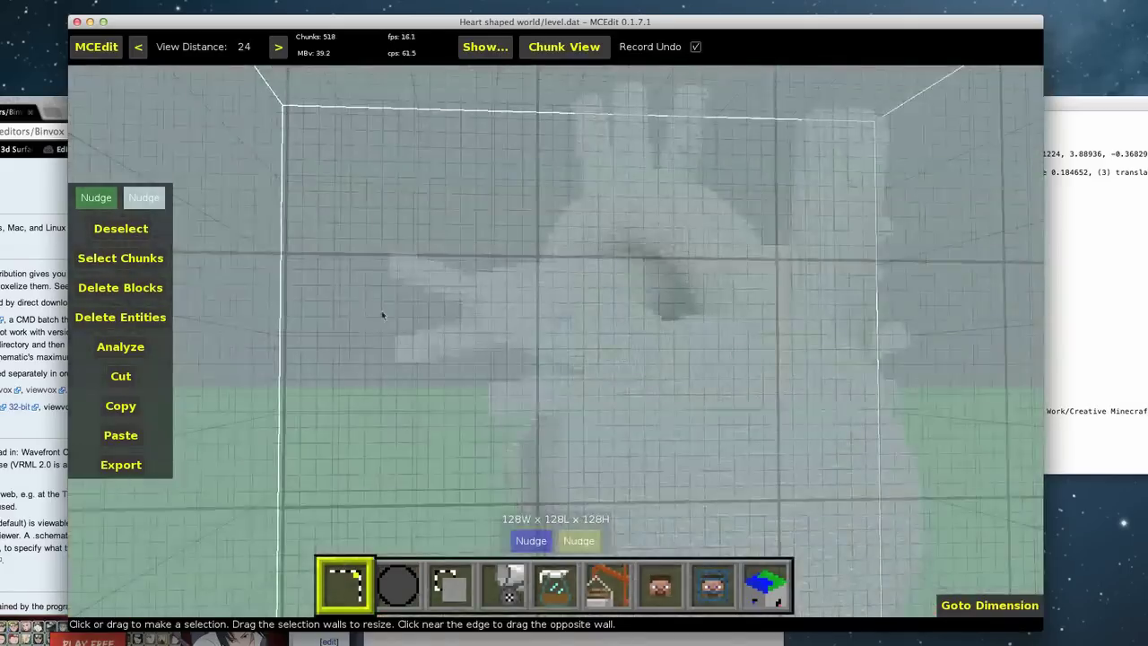
left_click(114, 235)
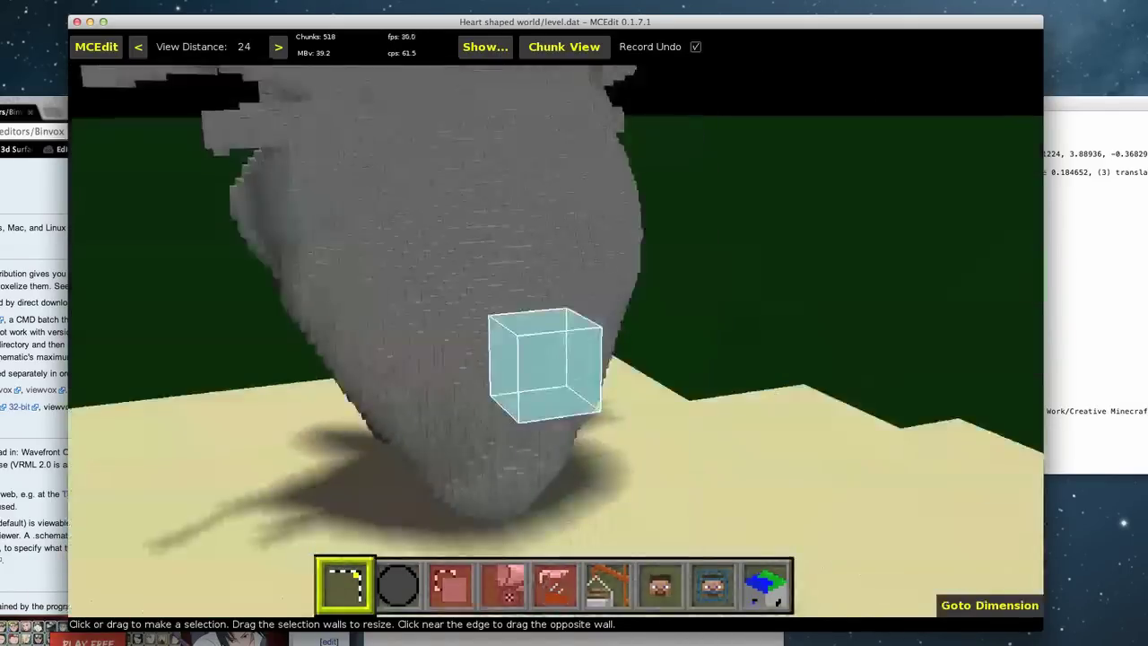
key("d")
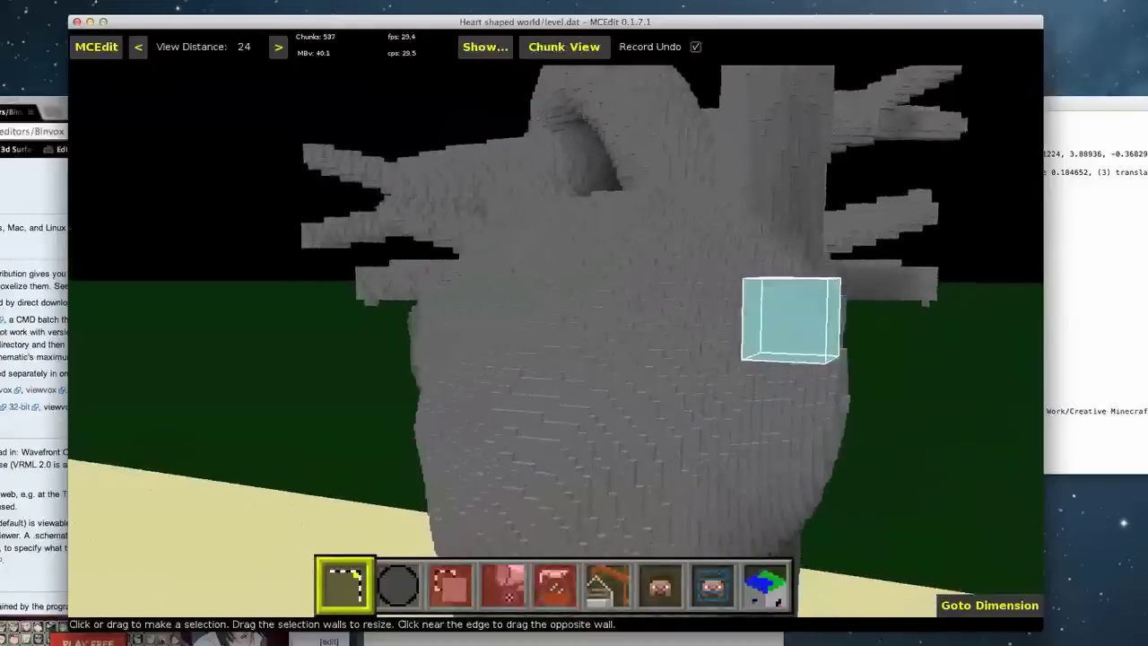
key("d")
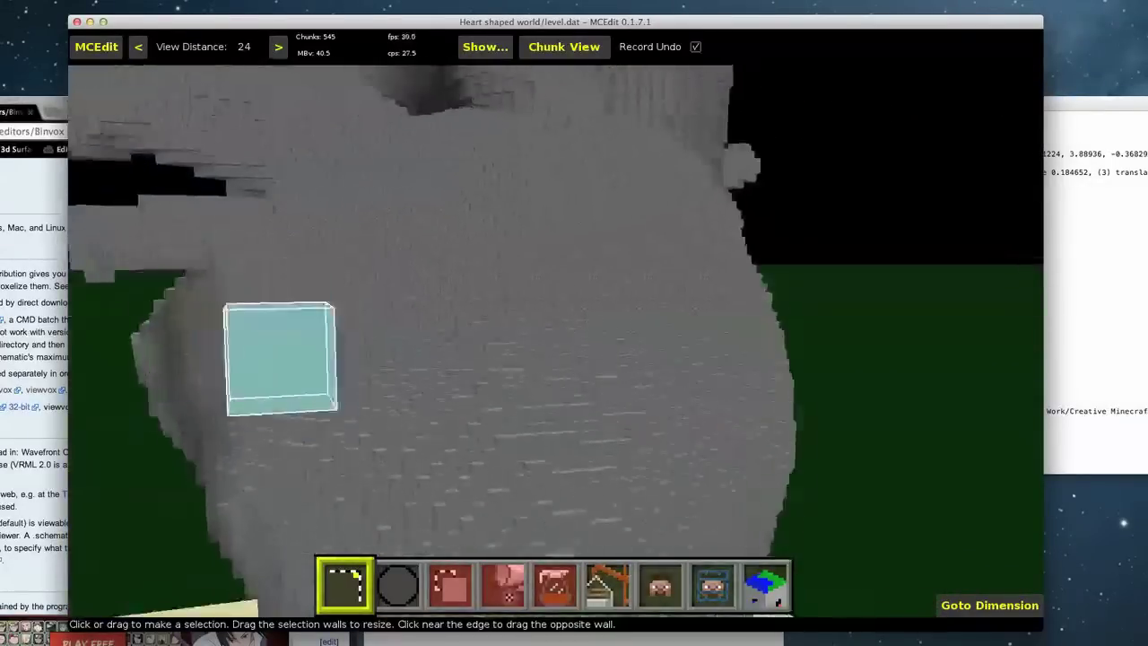
key("a")
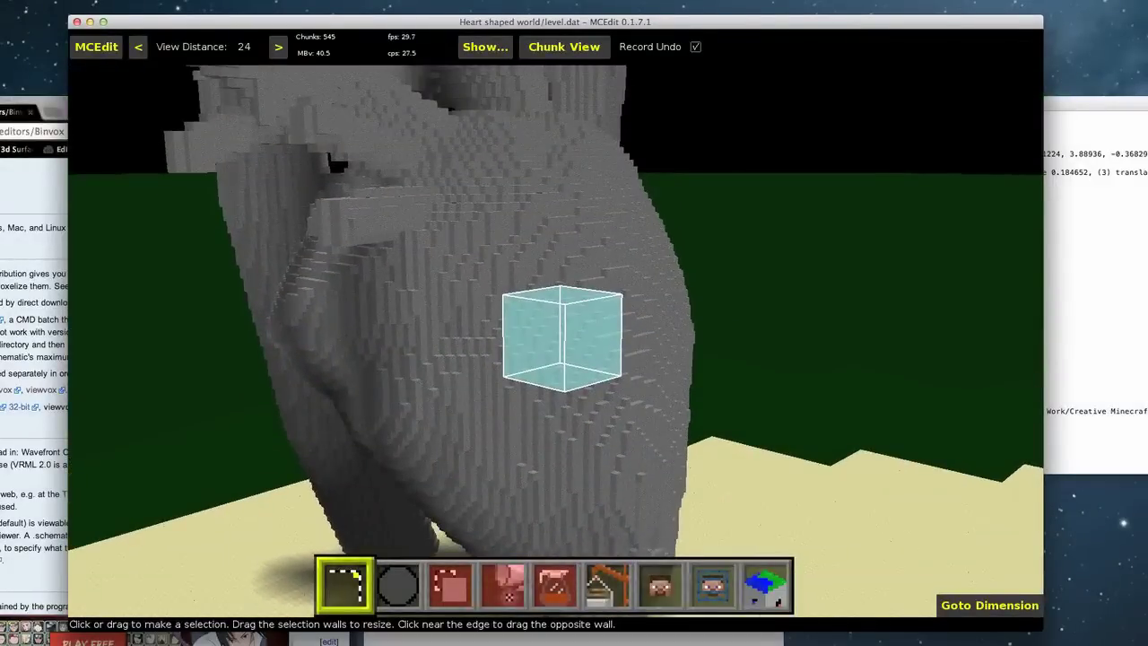
key("s")
right_click(486, 314)
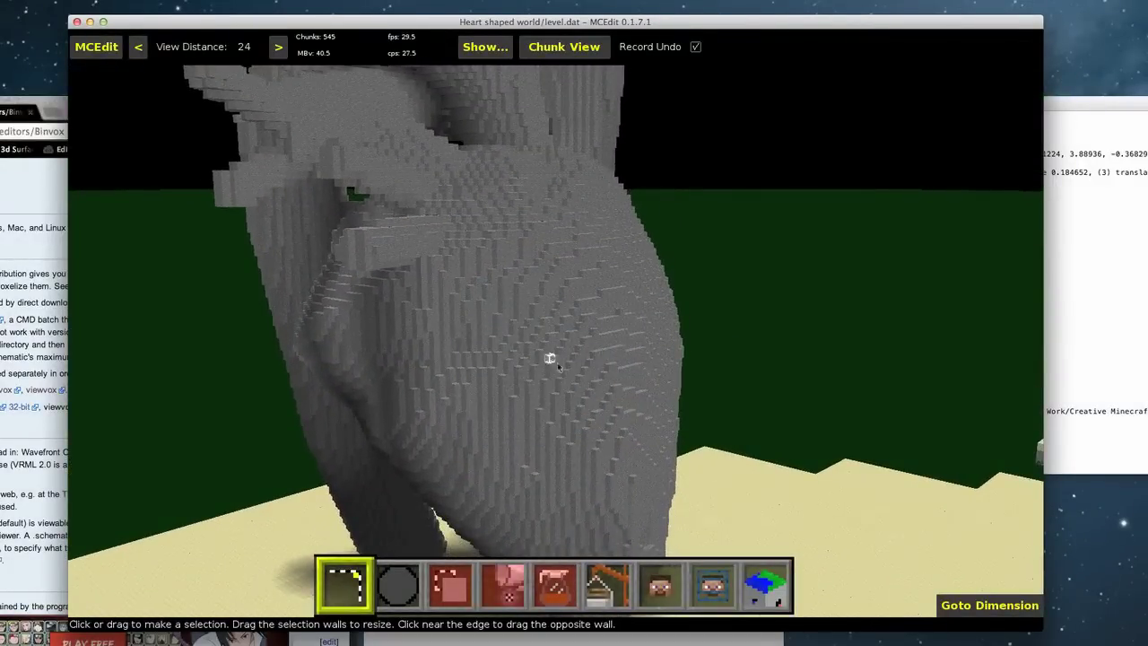
right_click_drag(610, 336, 411, 516)
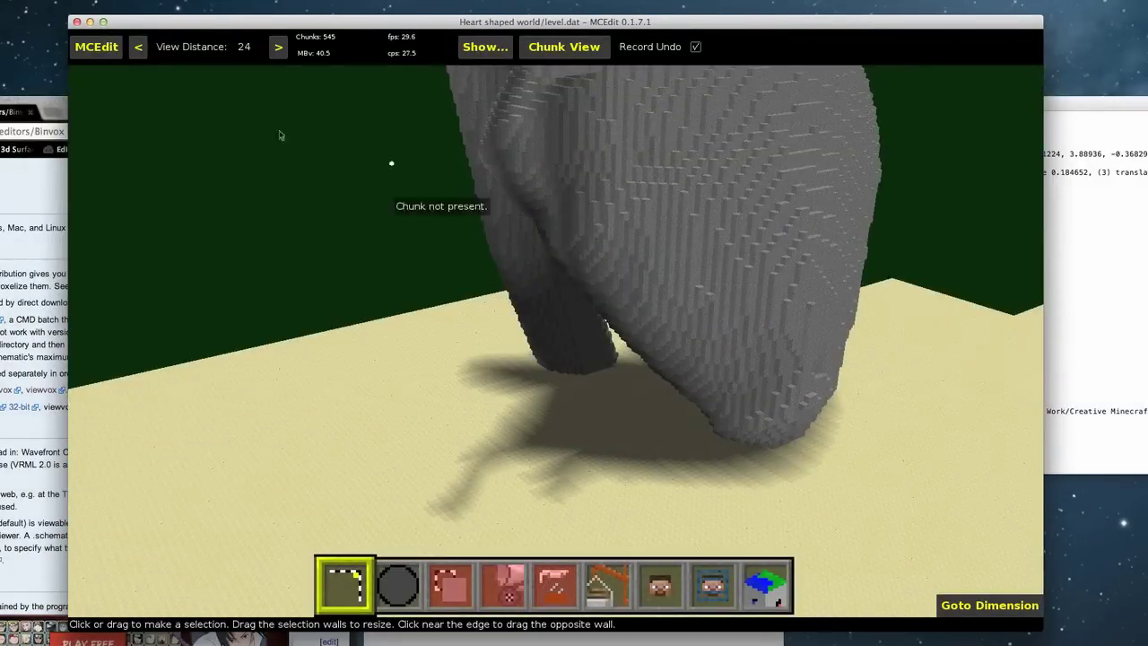
Step: Reselect the 128 × 128 × 128 region around the heart and set Fill and Replace to find Stone in replace mode
key("ctrl+a")
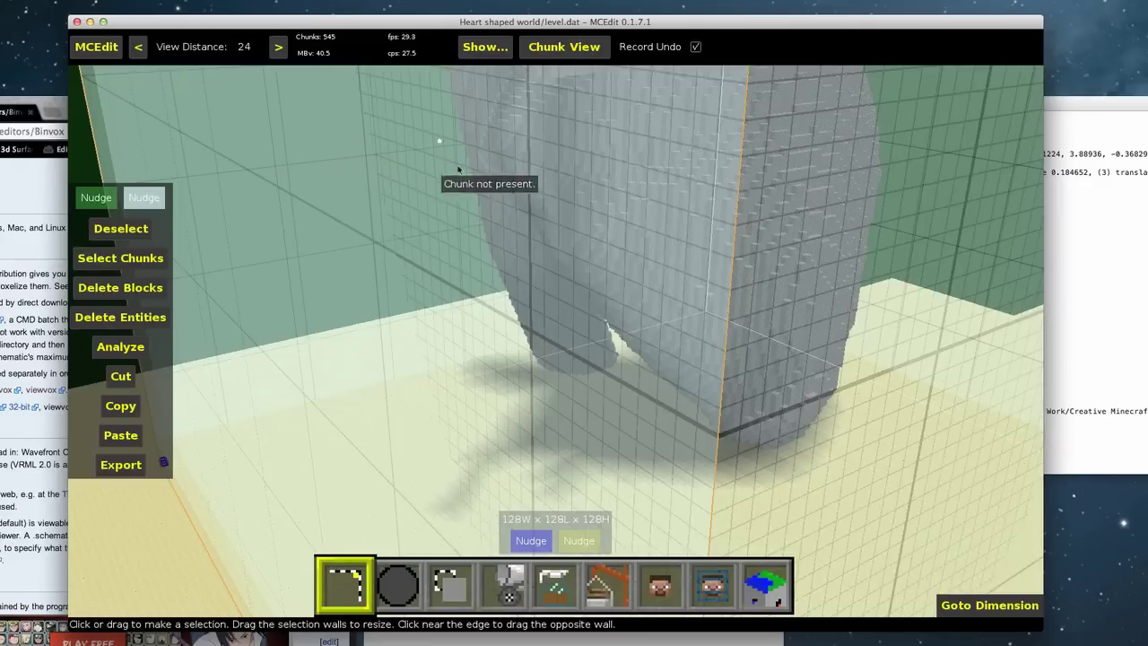
right_click_drag(515, 263, 421, 400)
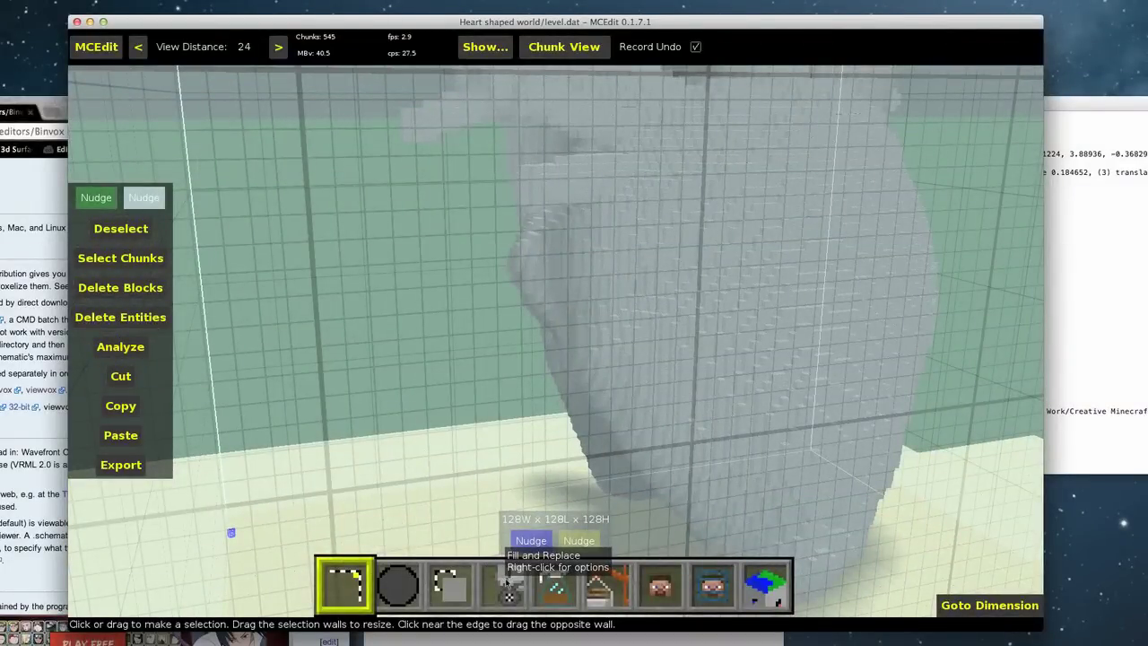
left_click(506, 583)
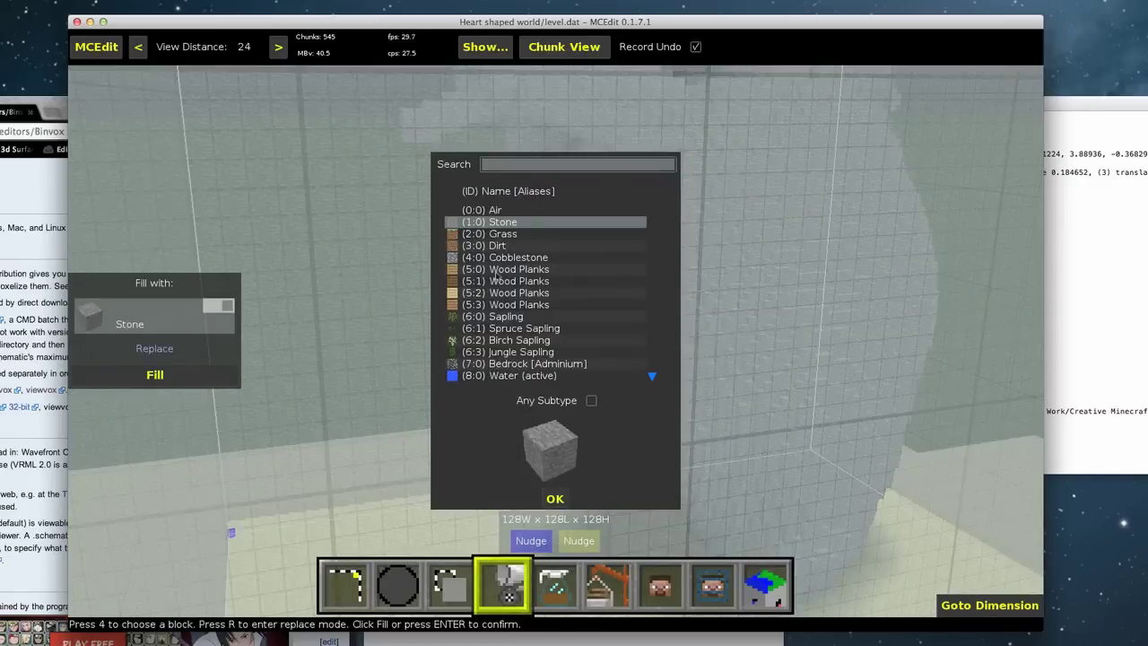
left_click(555, 500)
left_click(164, 356)
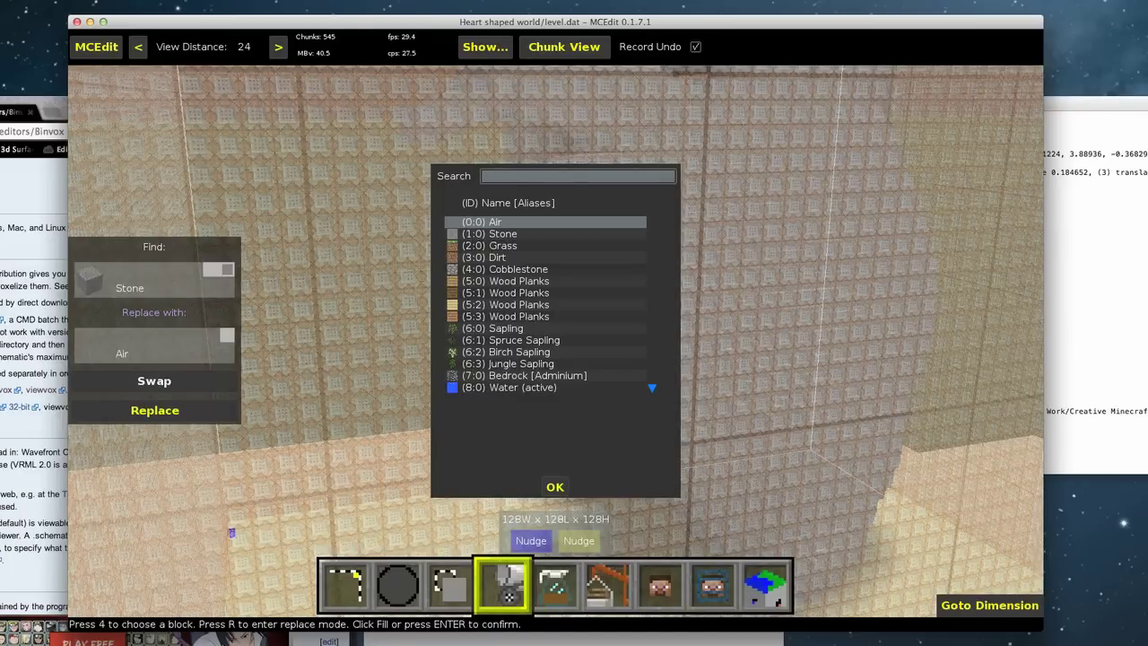
Step: Switch to the browser, search for "minecraft id list" in a new tab and open the Minecraft Info ID list
left_click(16, 112)
left_click(52, 112)
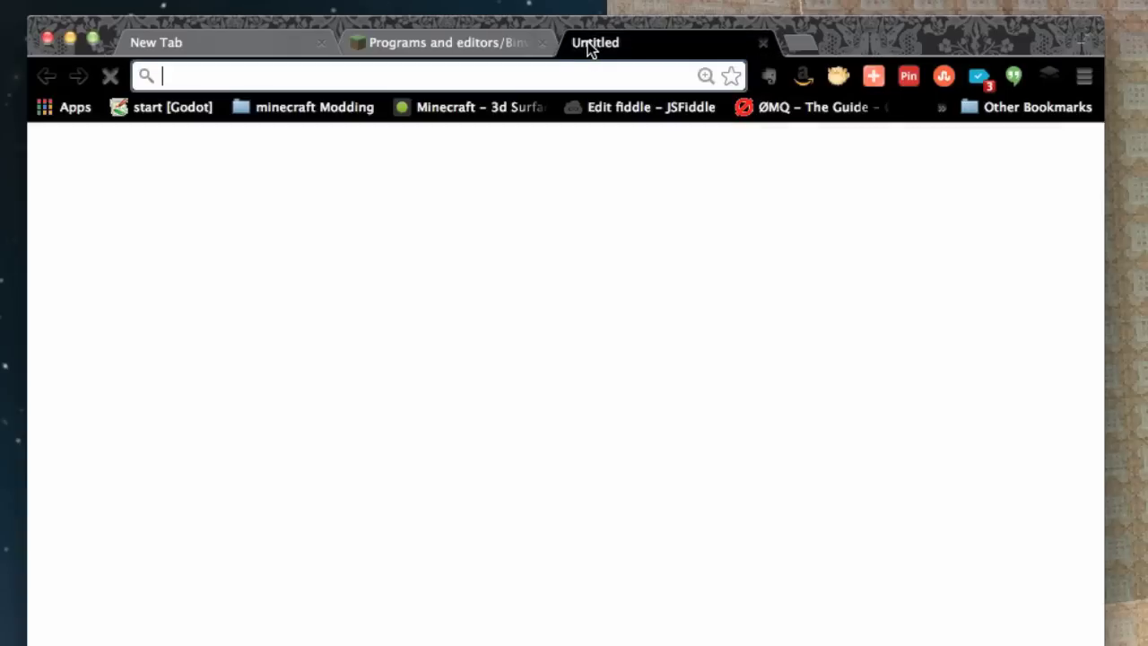
type("minecraft")
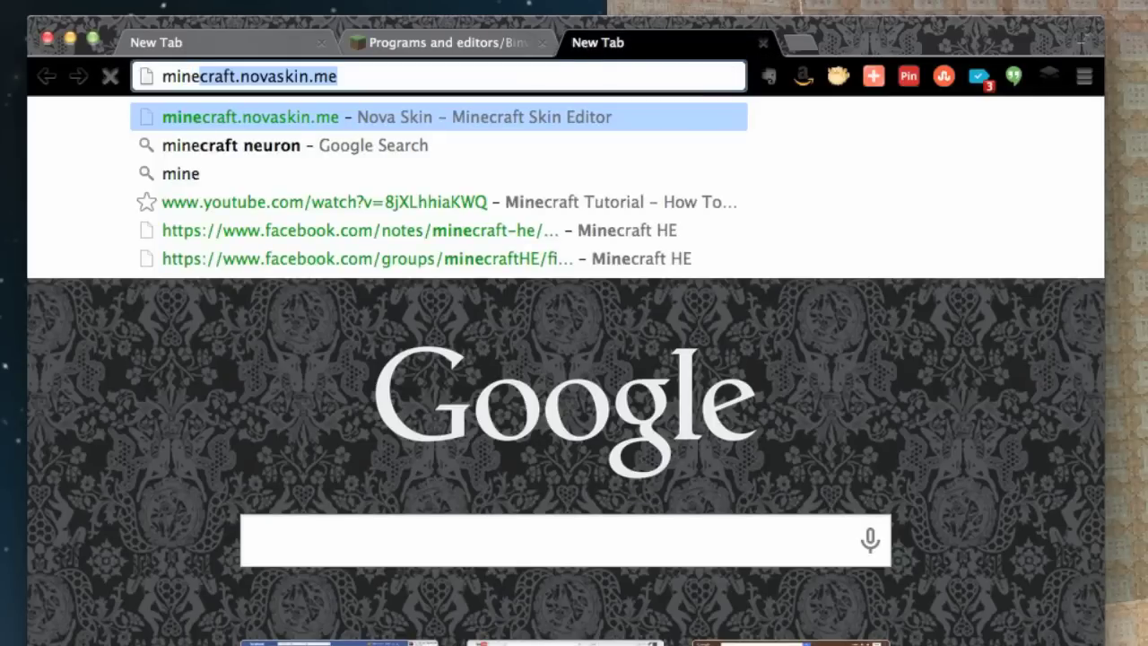
type(" id")
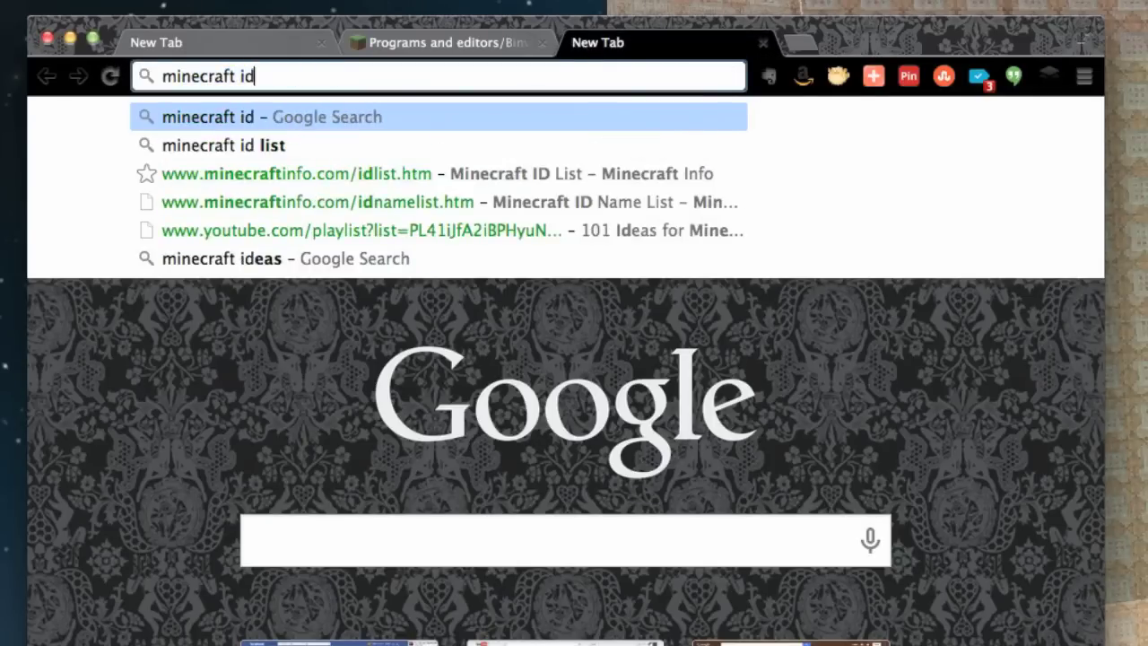
key("Down")
key("Return")
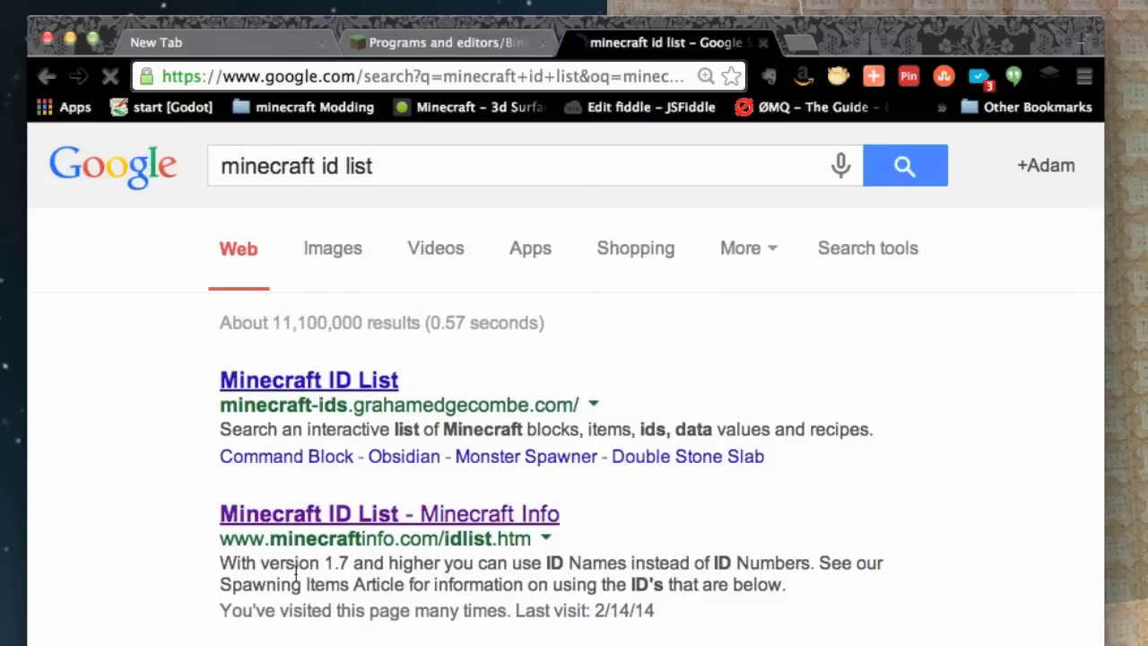
left_click(356, 529)
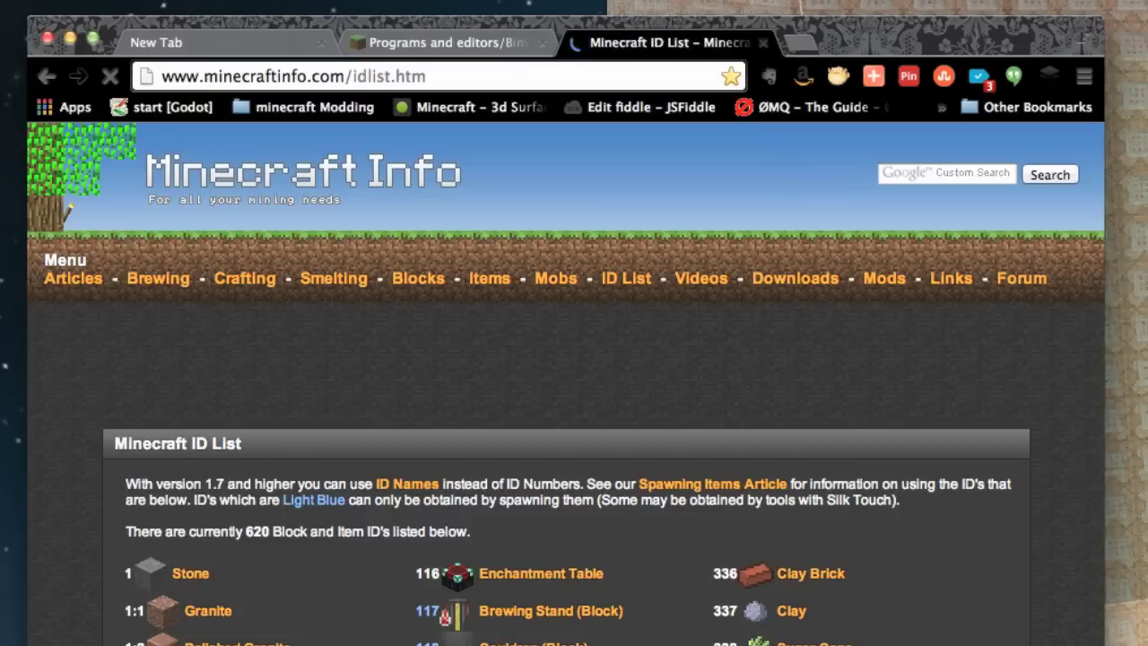
Step: Look up the ID of Stained Clay (Red) in the Minecraft ID list and open its entry
scroll(942, 637, "down", 6)
scroll(933, 637, "down", 15)
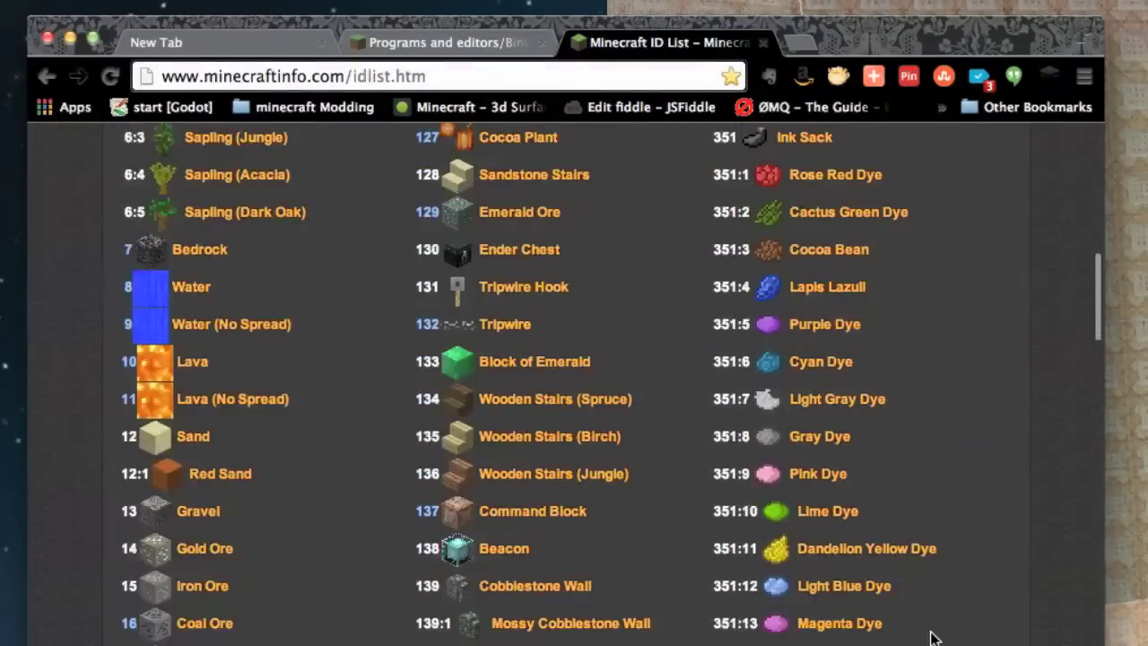
scroll(932, 638, "down", 10)
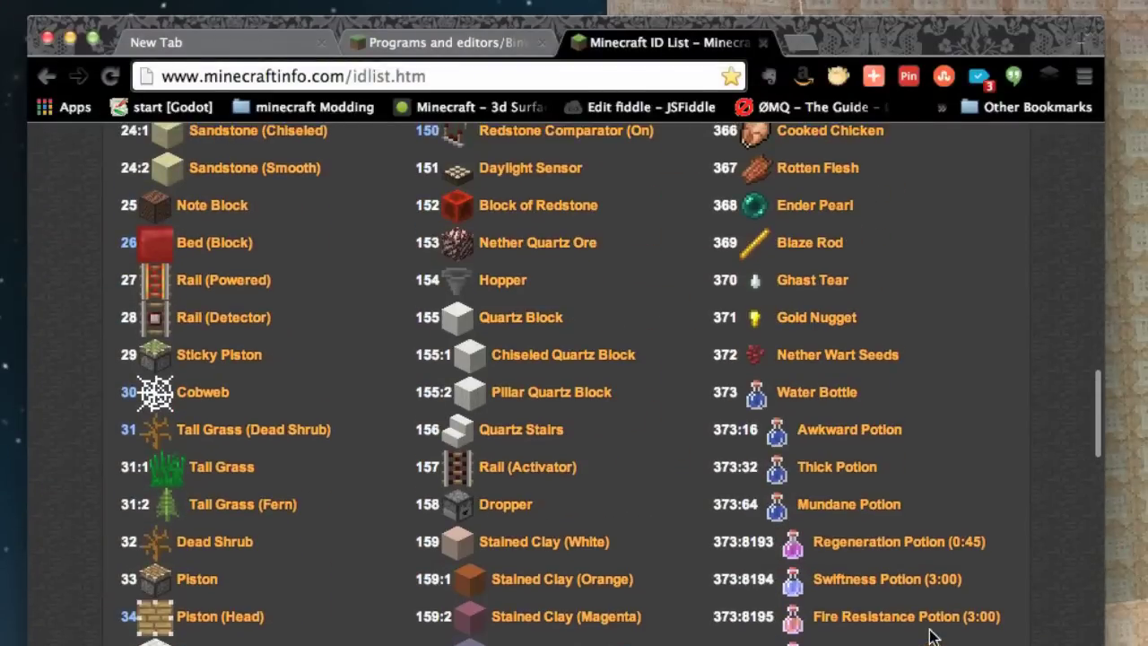
scroll(933, 628, "down", 5)
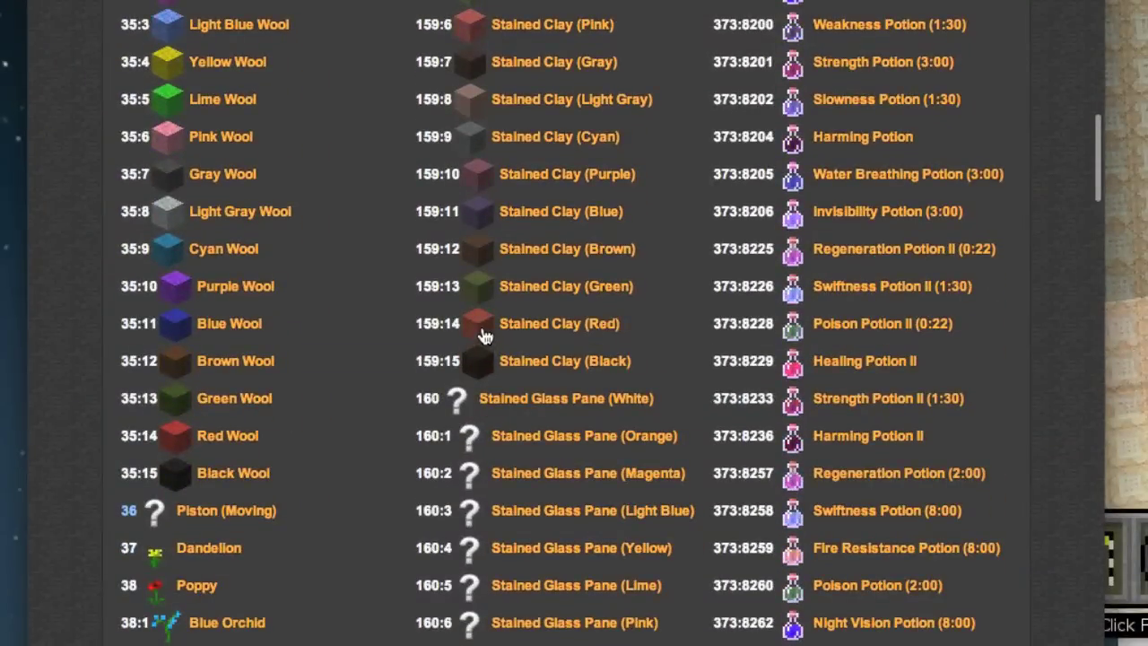
left_click(538, 325)
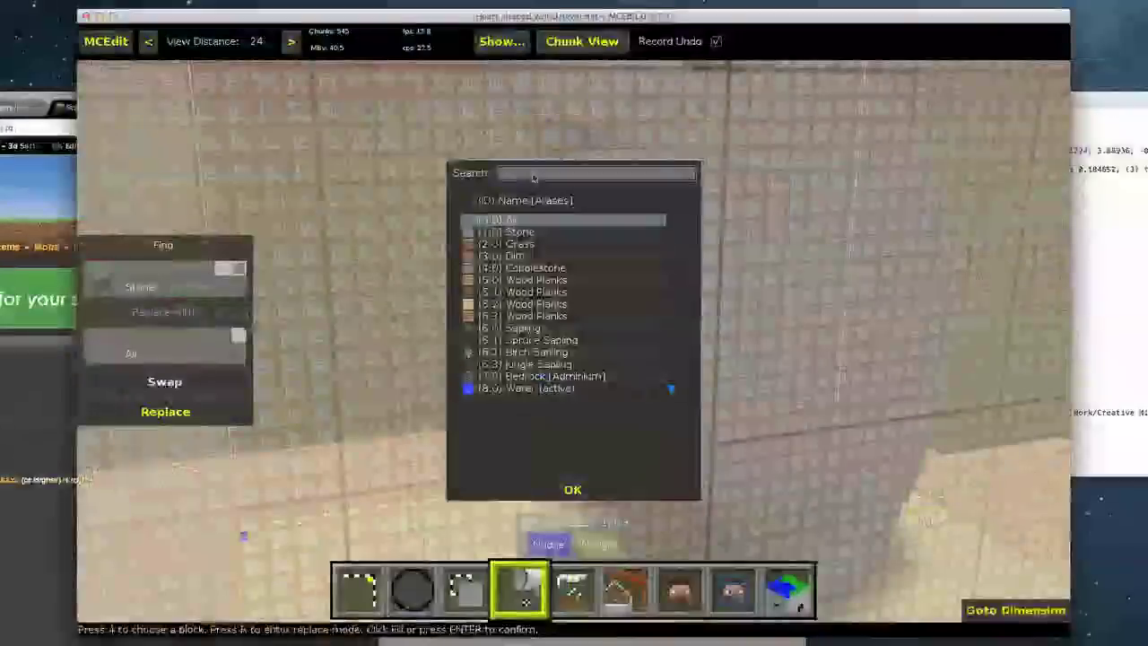
Step: Back in MCEdit, find block 159:14 in the block picker and set it as the replacement for Stone
type("1")
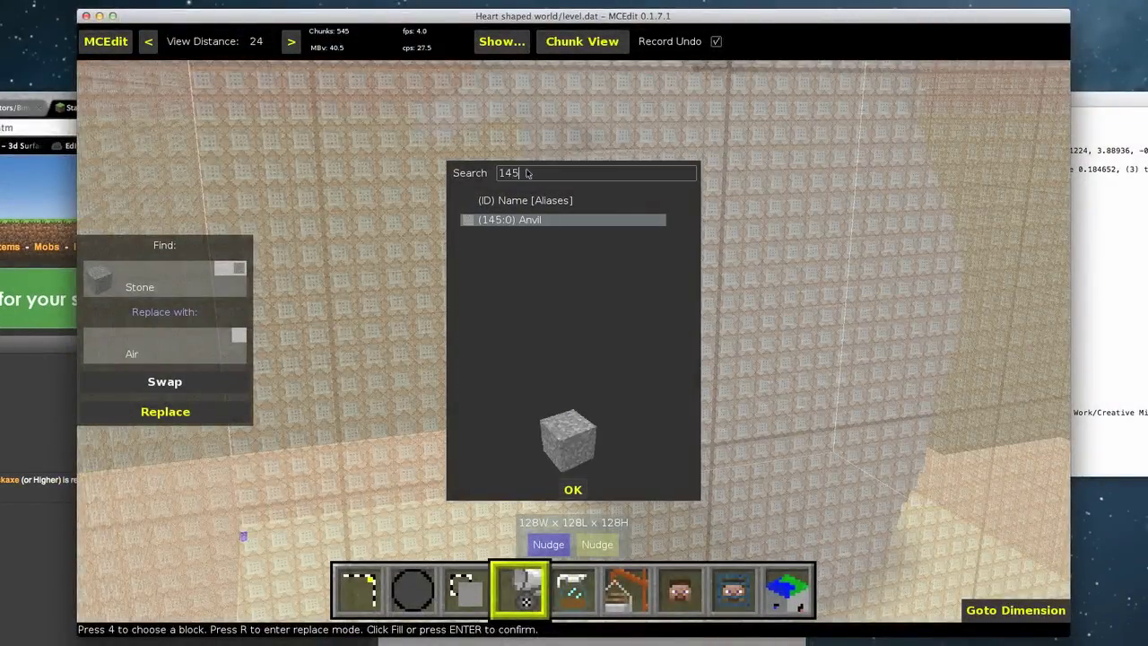
type("49")
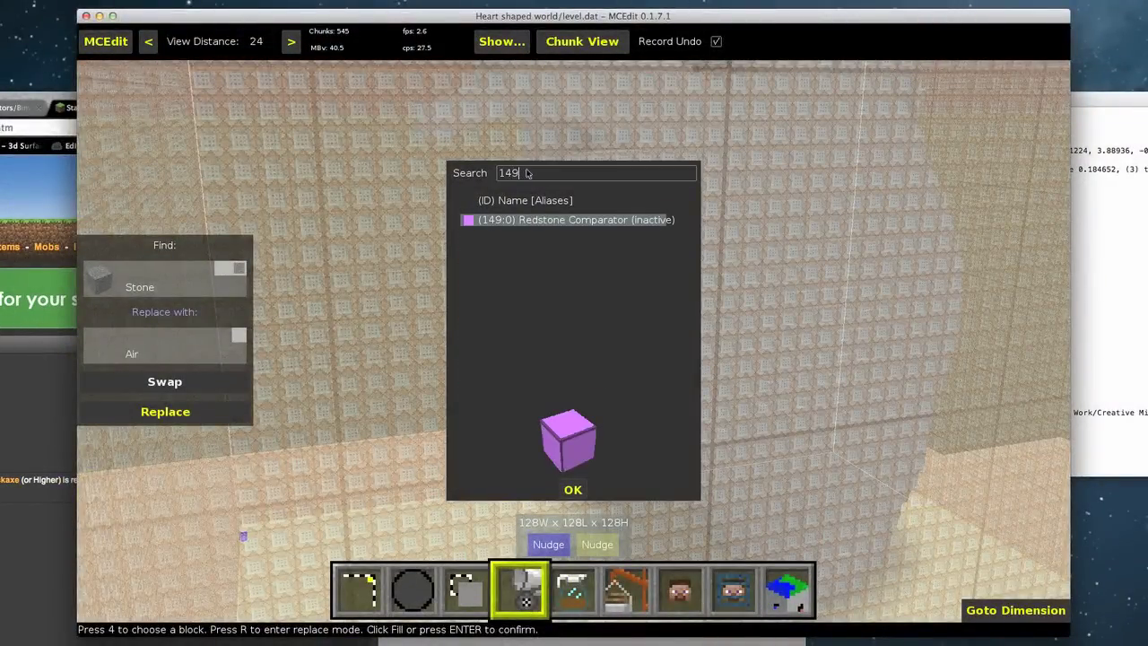
type(":")
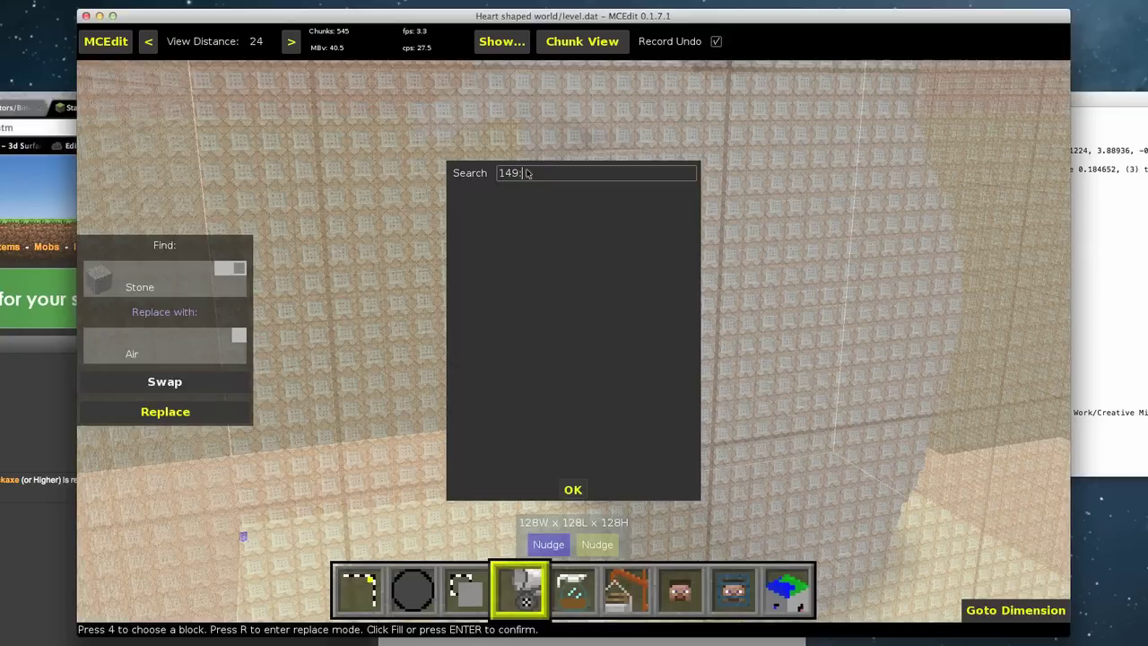
type("159:")
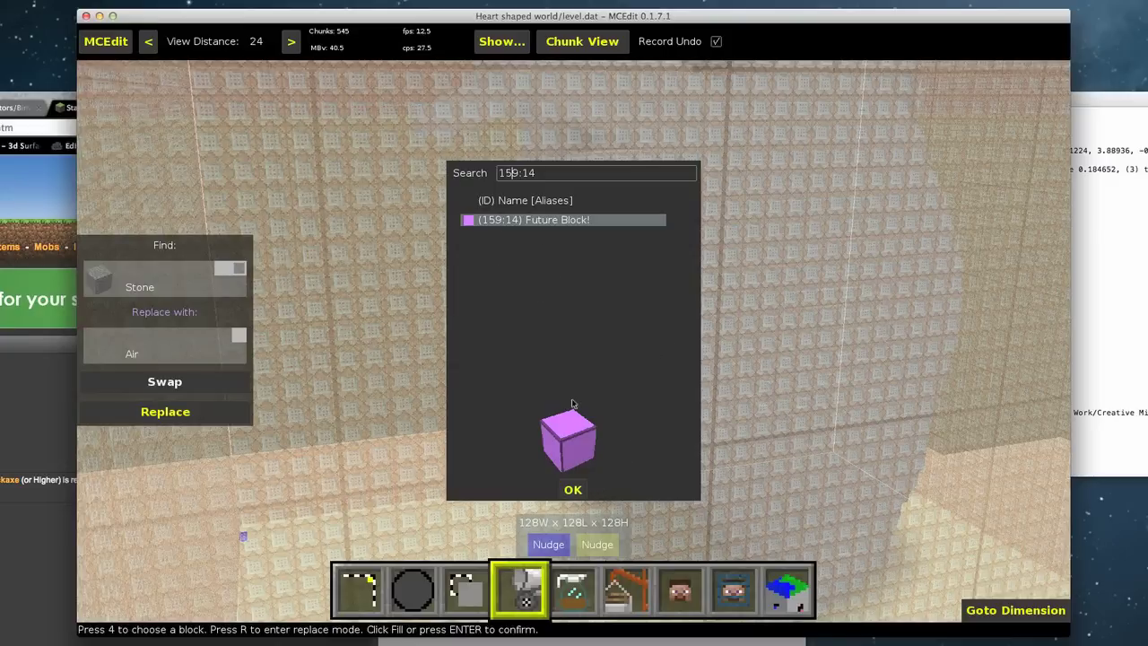
left_click(573, 490)
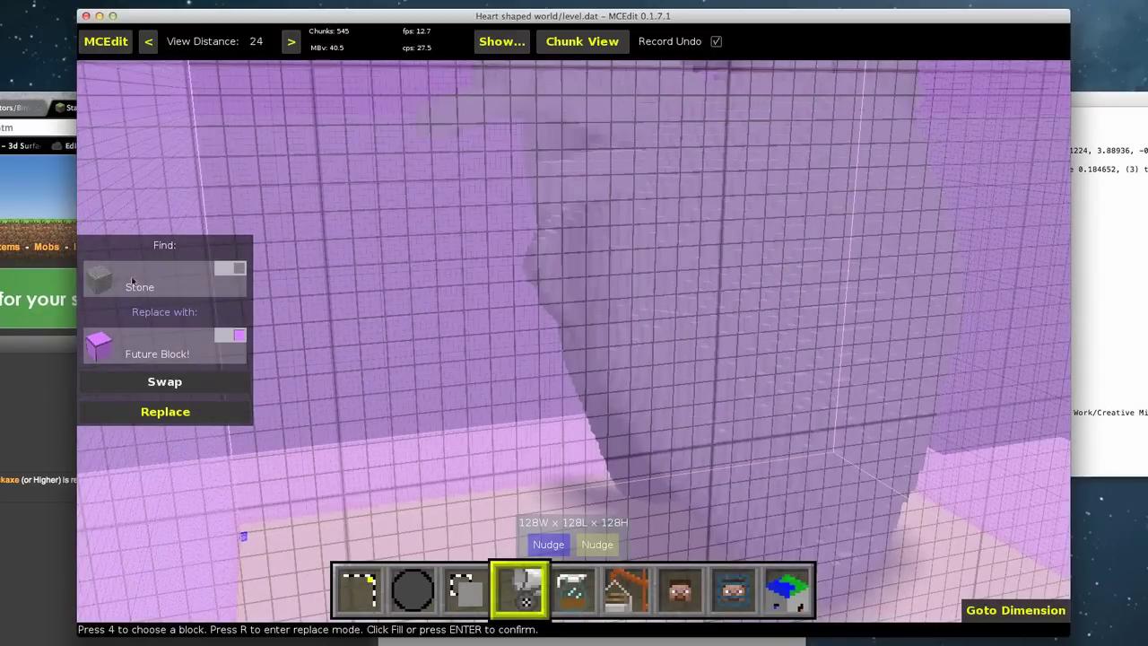
Step: Replace all Stone in the selected region with block 159:14 and save the world
left_click(166, 412)
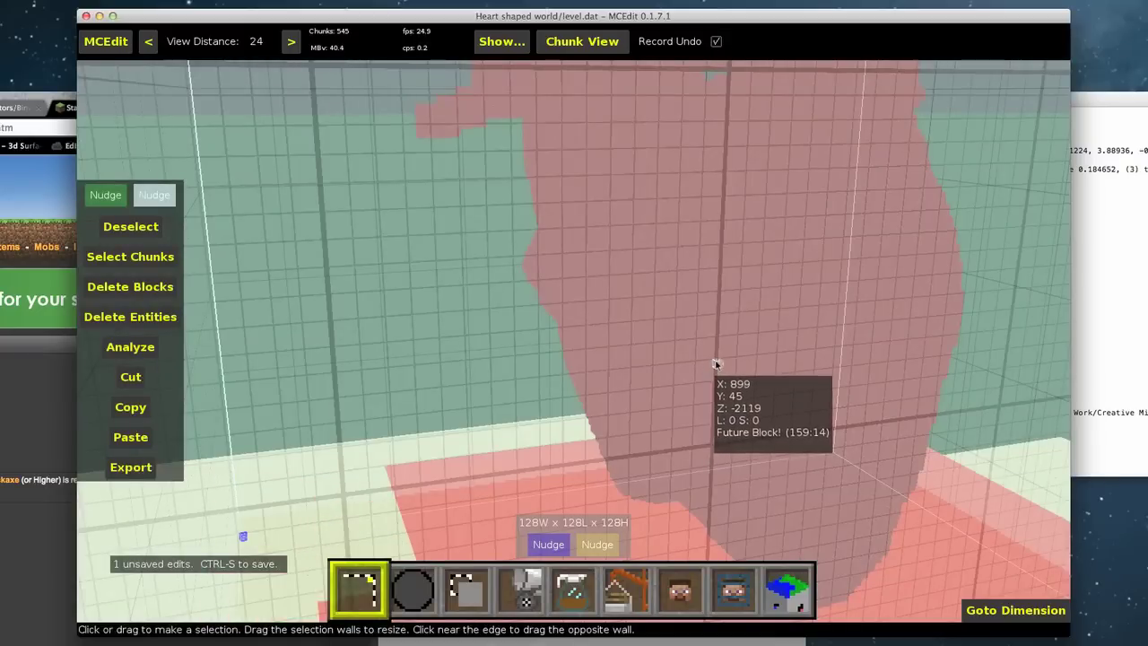
right_click(716, 364)
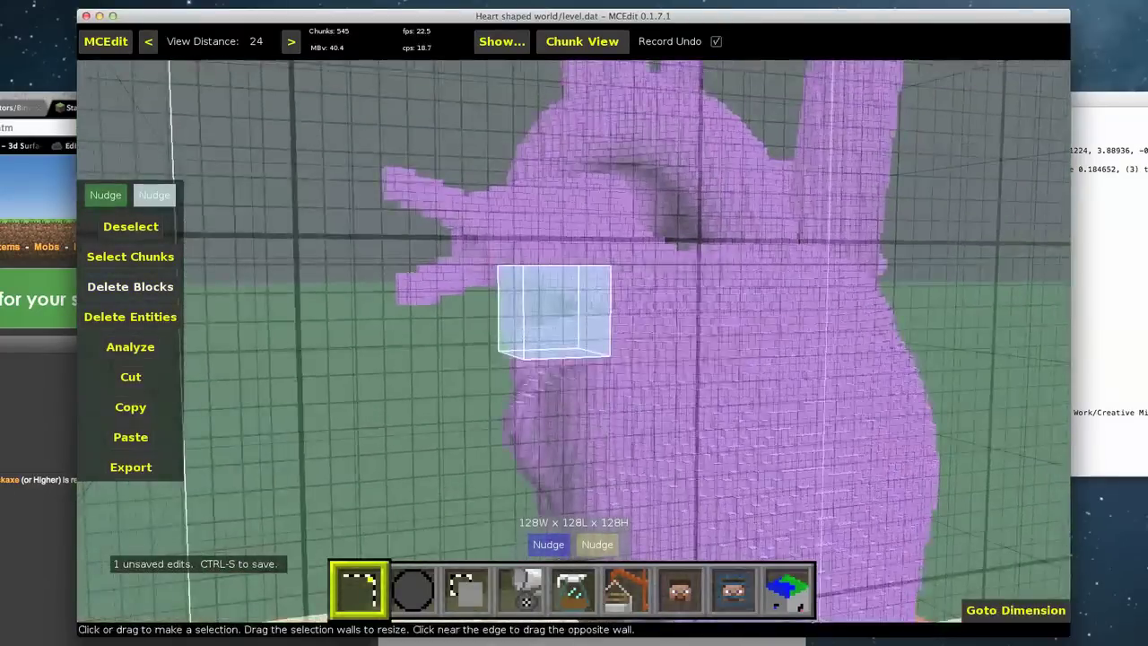
right_click_drag(554, 310, 710, 372)
key("ctrl+s")
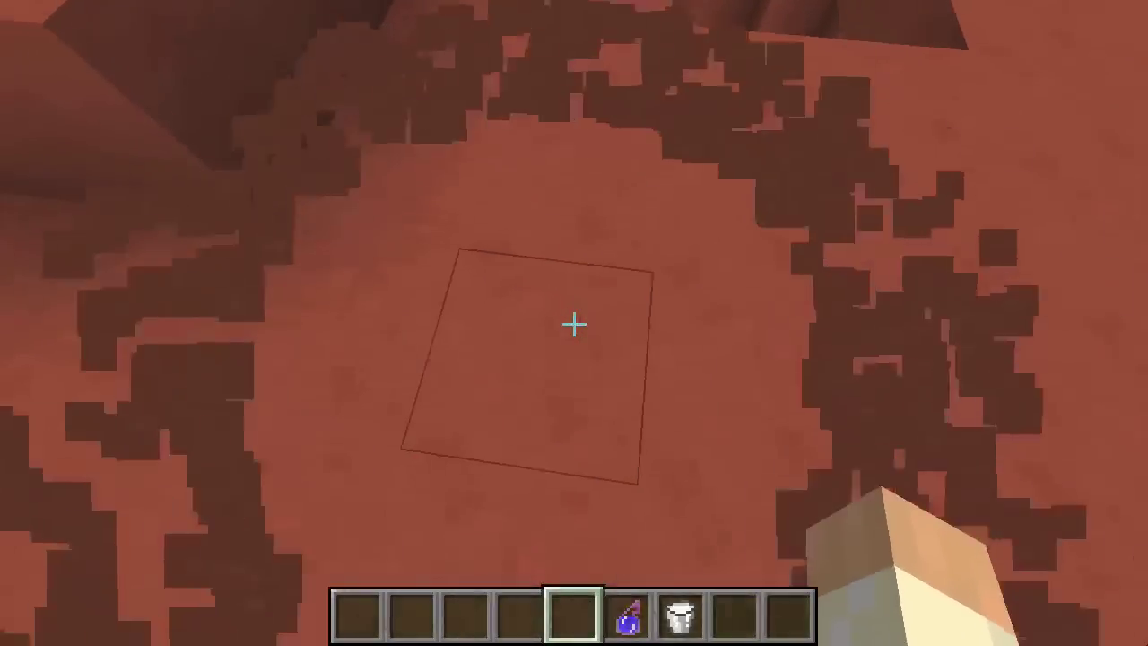
Step: In Minecraft, break several red clay blocks on top of the heart to make an opening and enter it
left_click(574, 324)
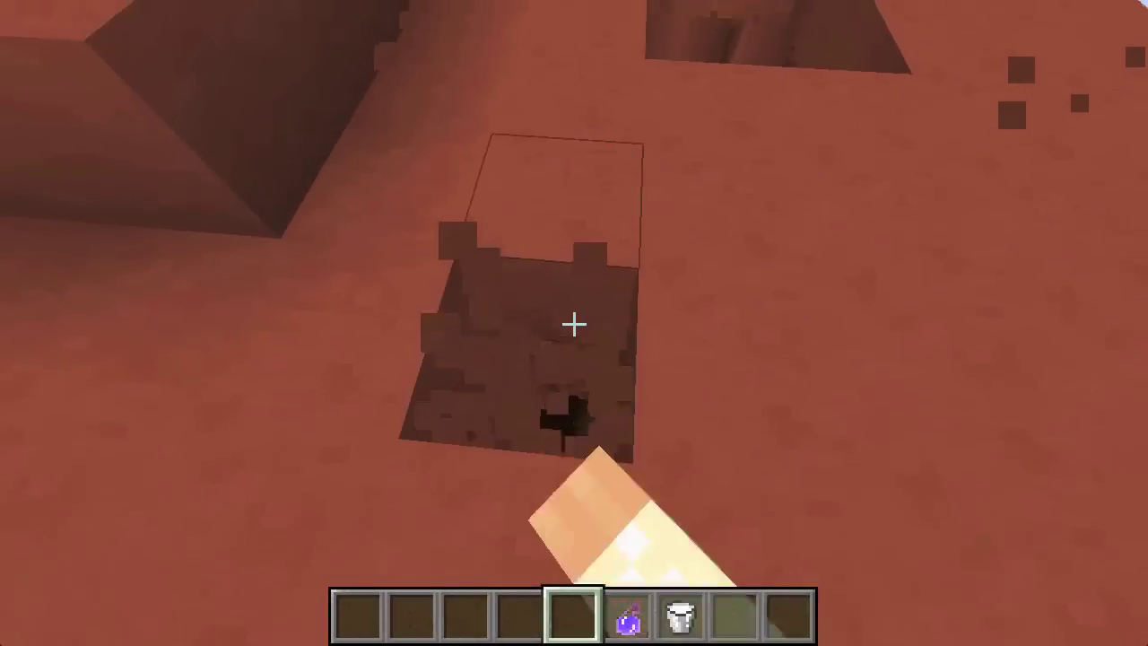
left_click(574, 324)
left_click(574, 324)
left_click(574, 324)
left_click(574, 324)
left_click(574, 324)
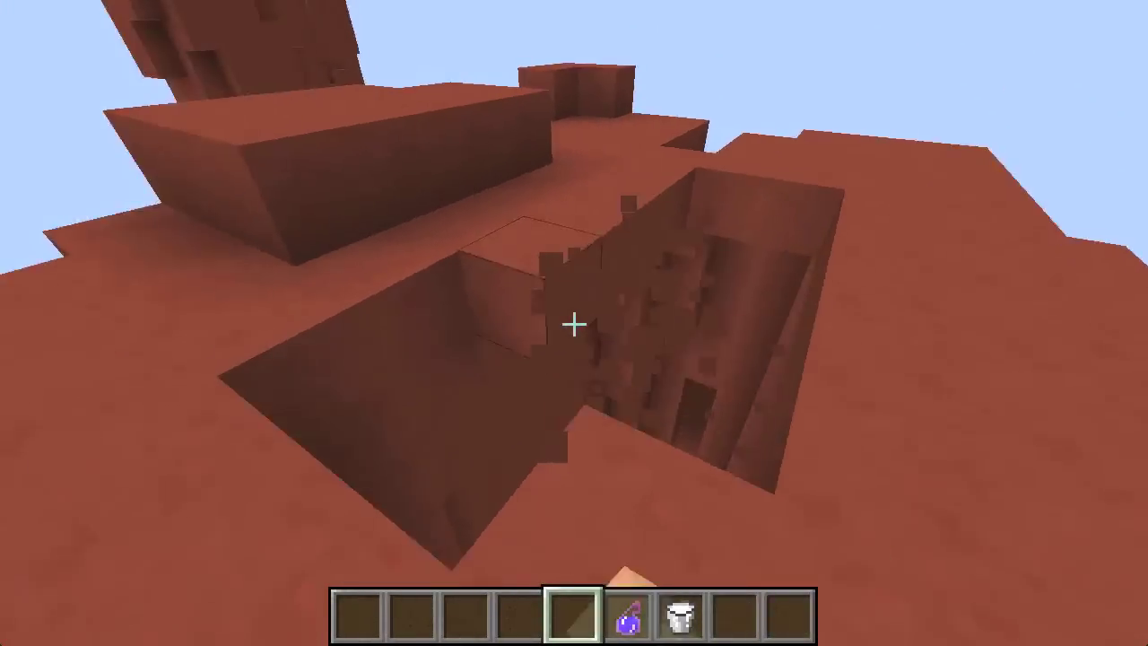
left_click(574, 324)
key("w")
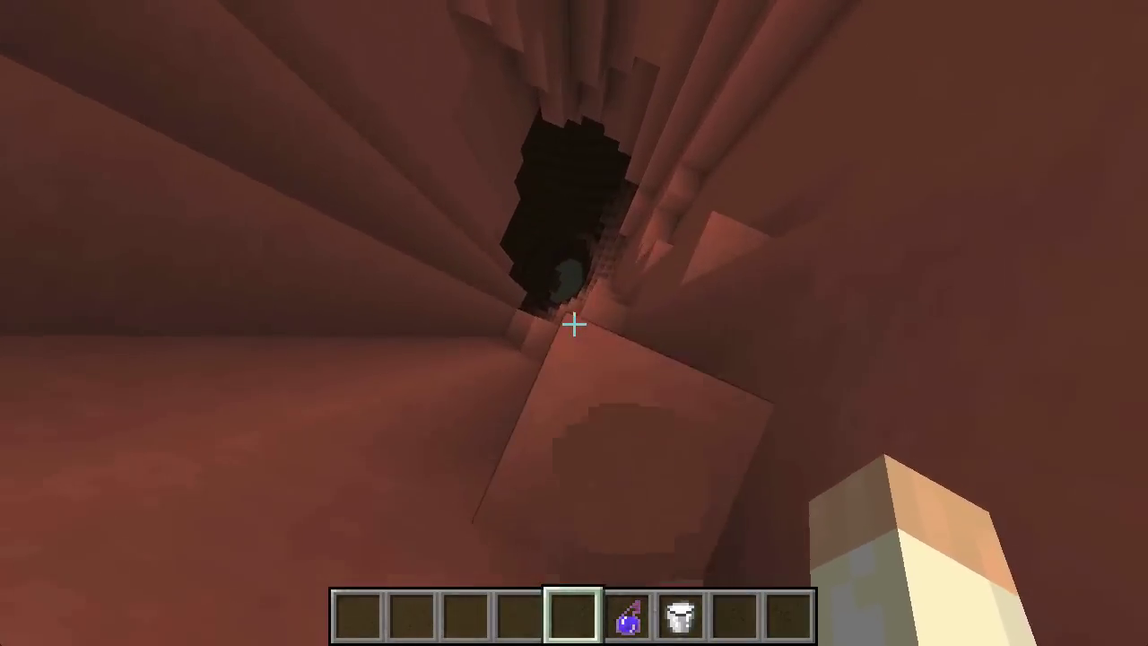
Step: Throw a Splash Potion of Night Vision inside the hollow heart, then switch to an empty hand
left_click_drag(574, 323, 574, 323)
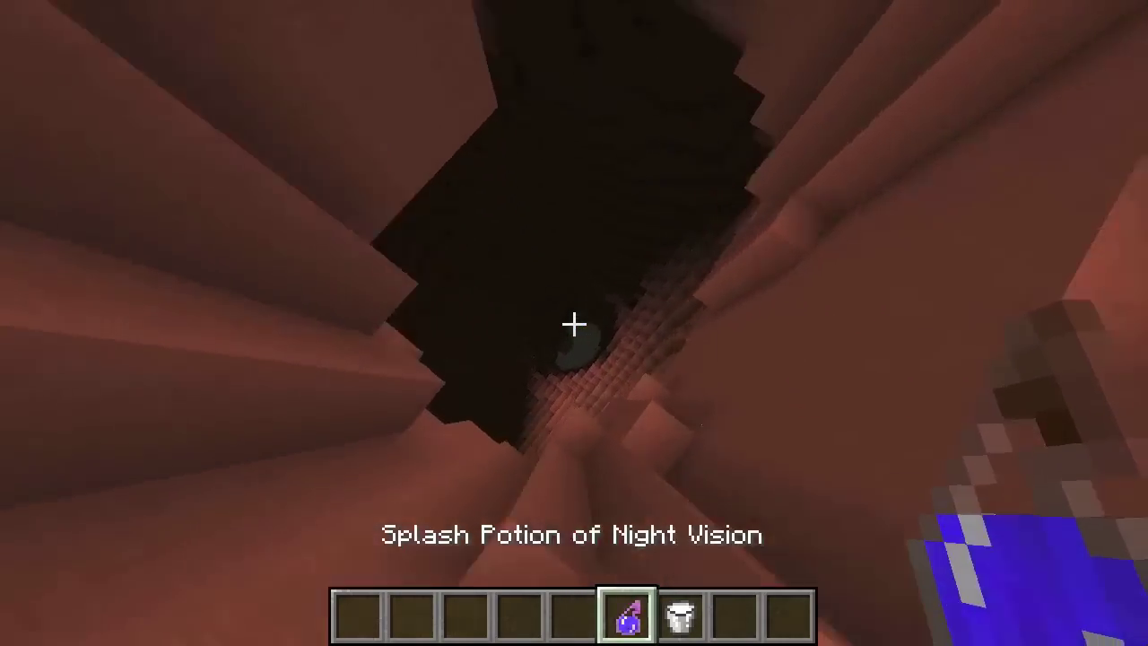
right_click(574, 323)
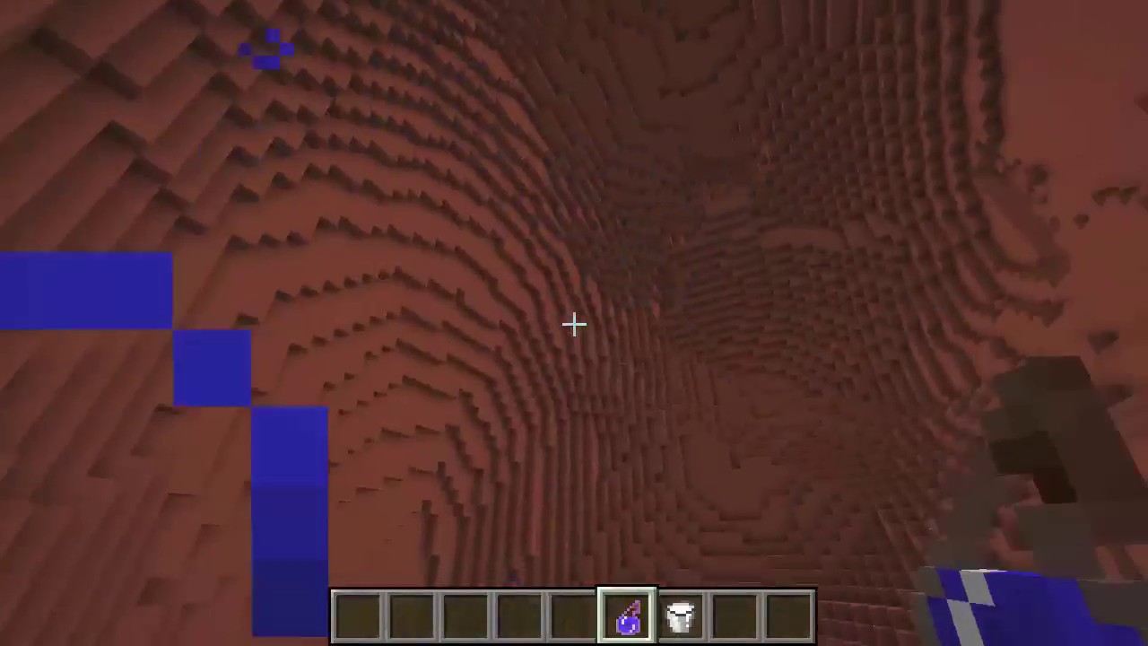
scroll(574, 323, "down", 1)
scroll(574, 323, "down", 1)
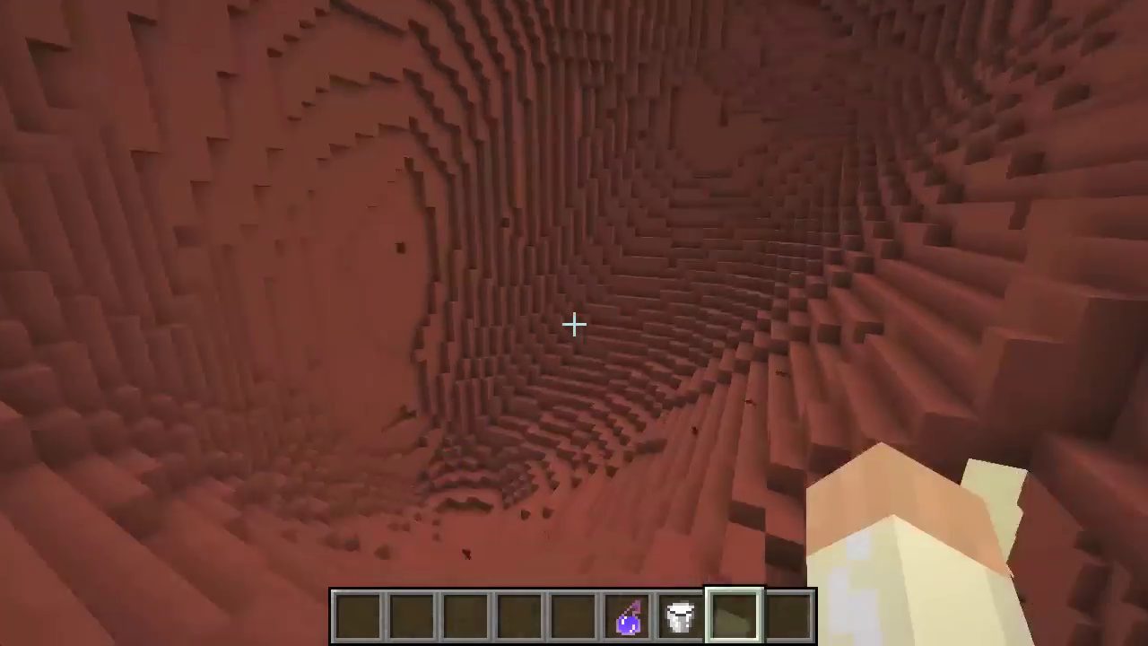
Step: Move through the heart's interior and break clay blocks in its inner wall to dig through
key("w")
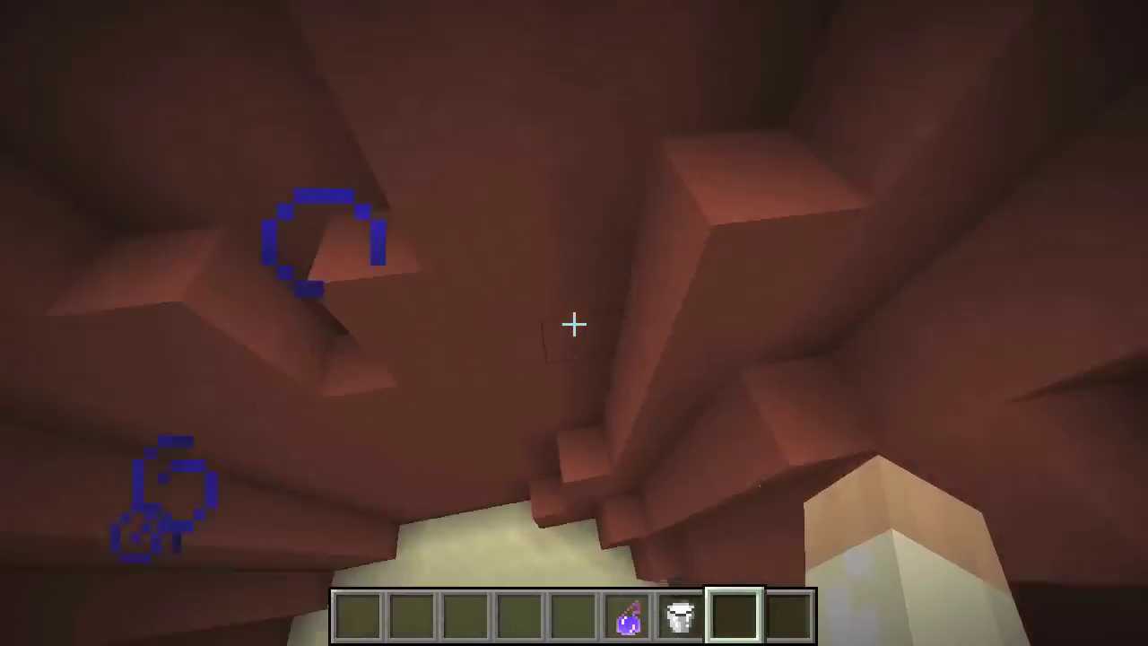
key("space")
key("w")
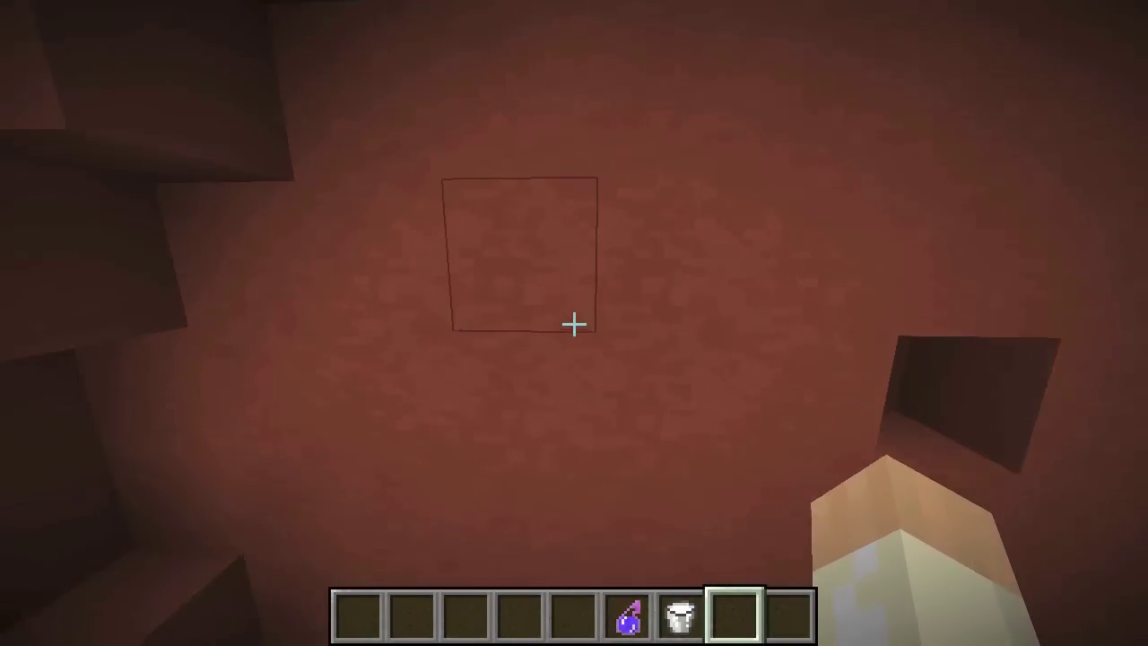
left_click_drag(574, 323, 574, 323)
left_click(574, 323)
left_click(574, 323)
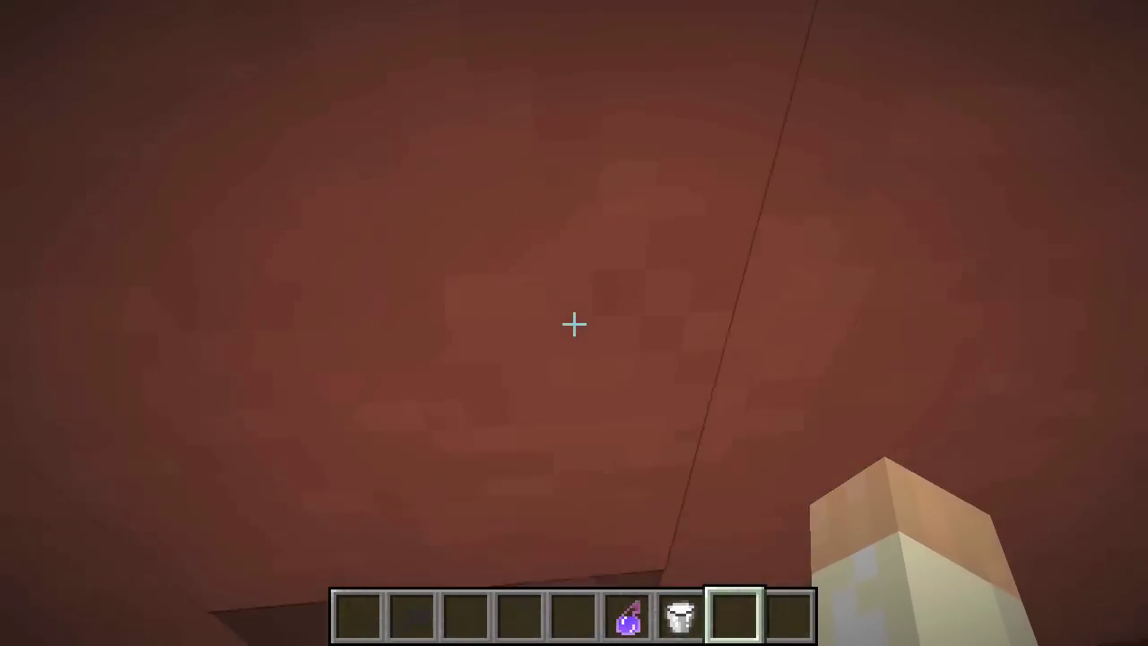
left_click(574, 324)
left_click(574, 324)
key("w")
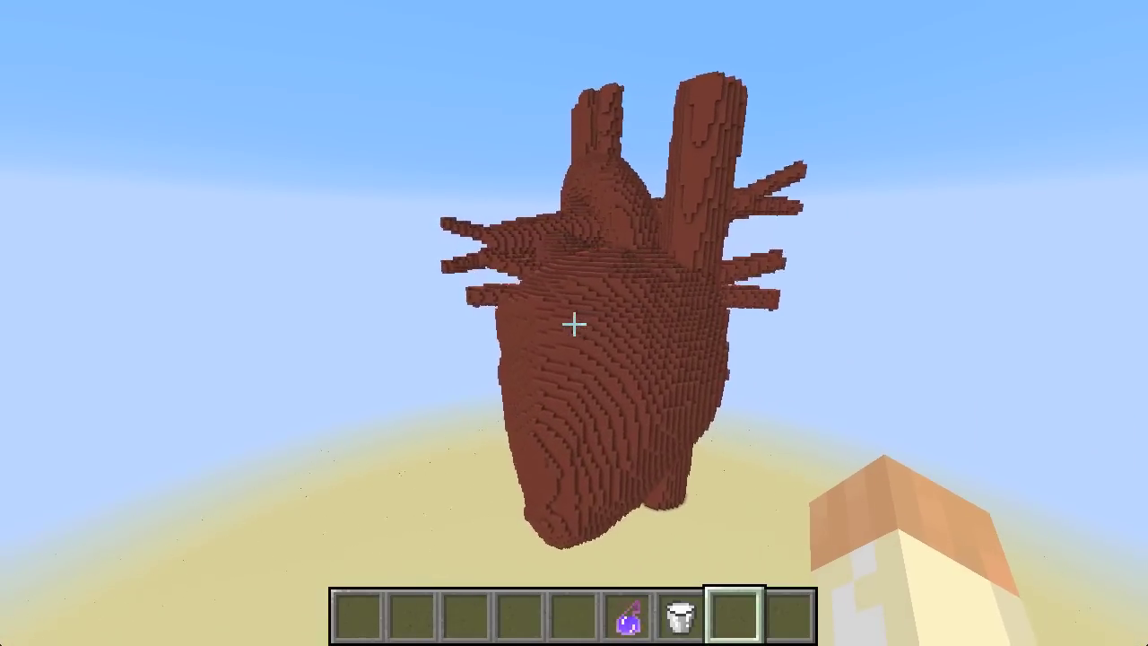
Step: Fly around the outside of the red clay heart to examine its shape and vessels from several sides
key("w")
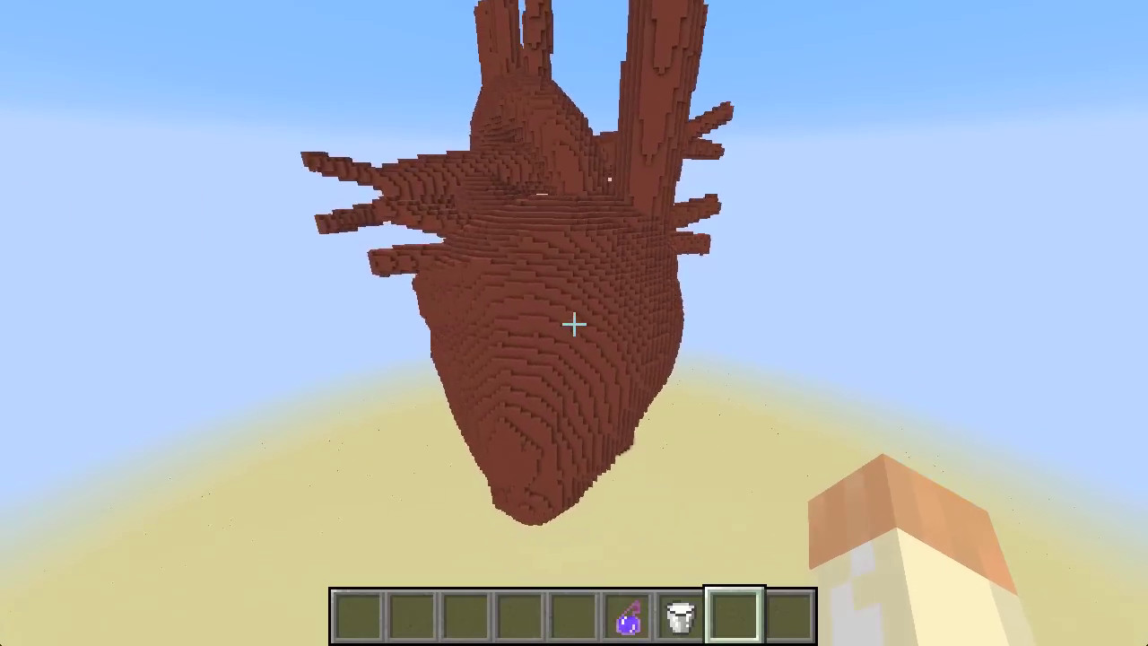
key("w")
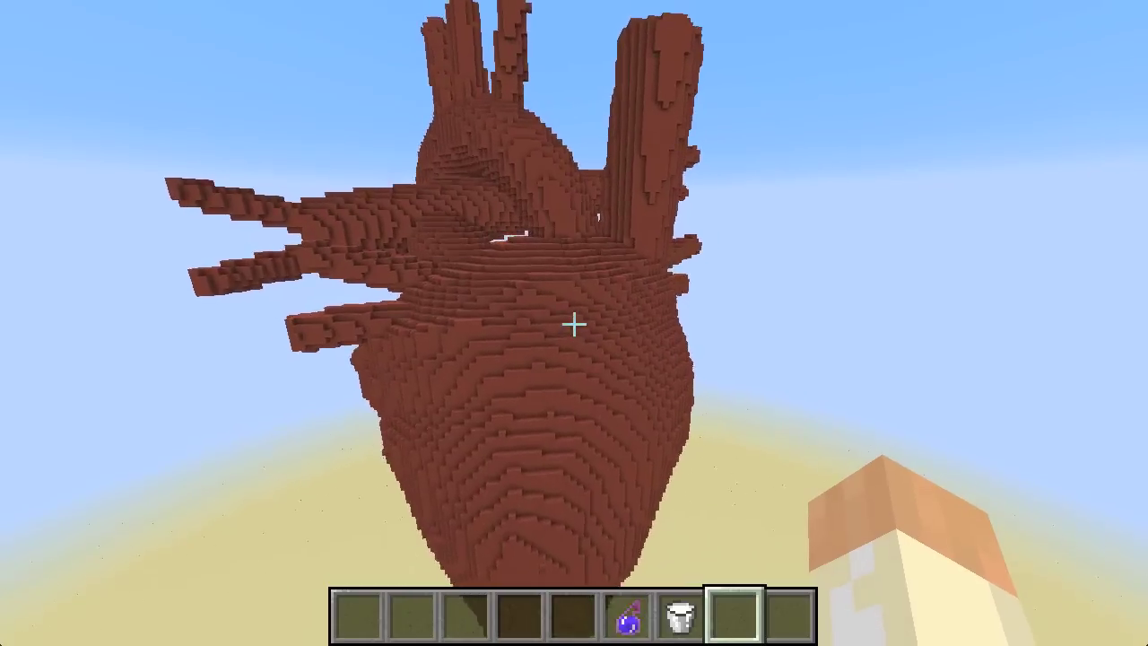
key("a")
key("s")
key("s")
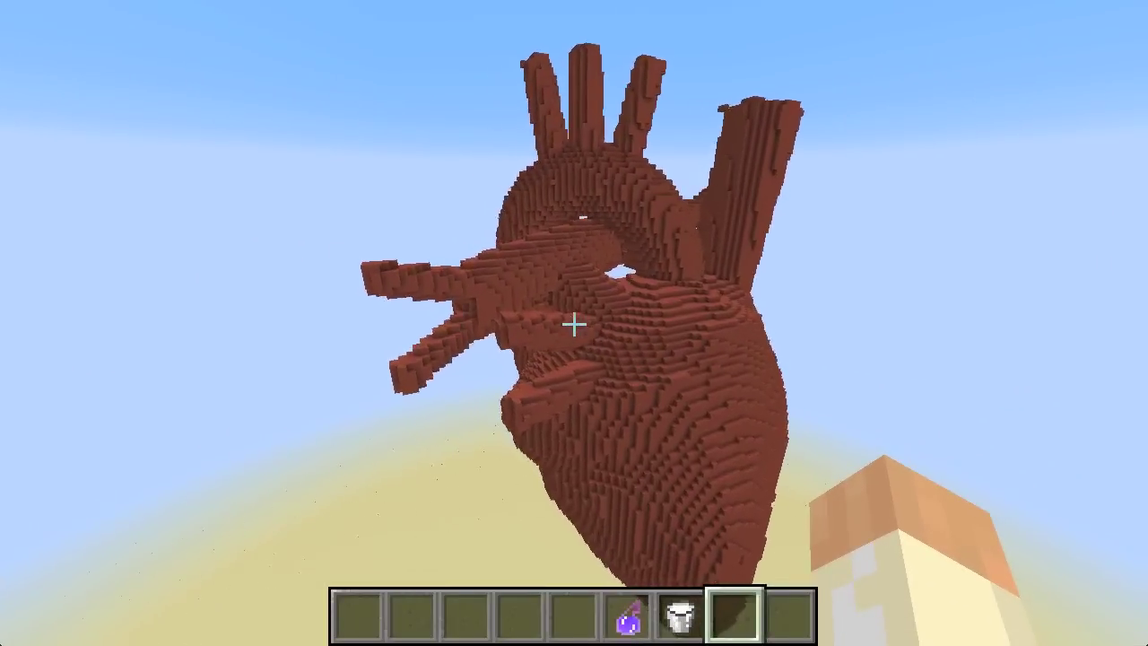
key("a")
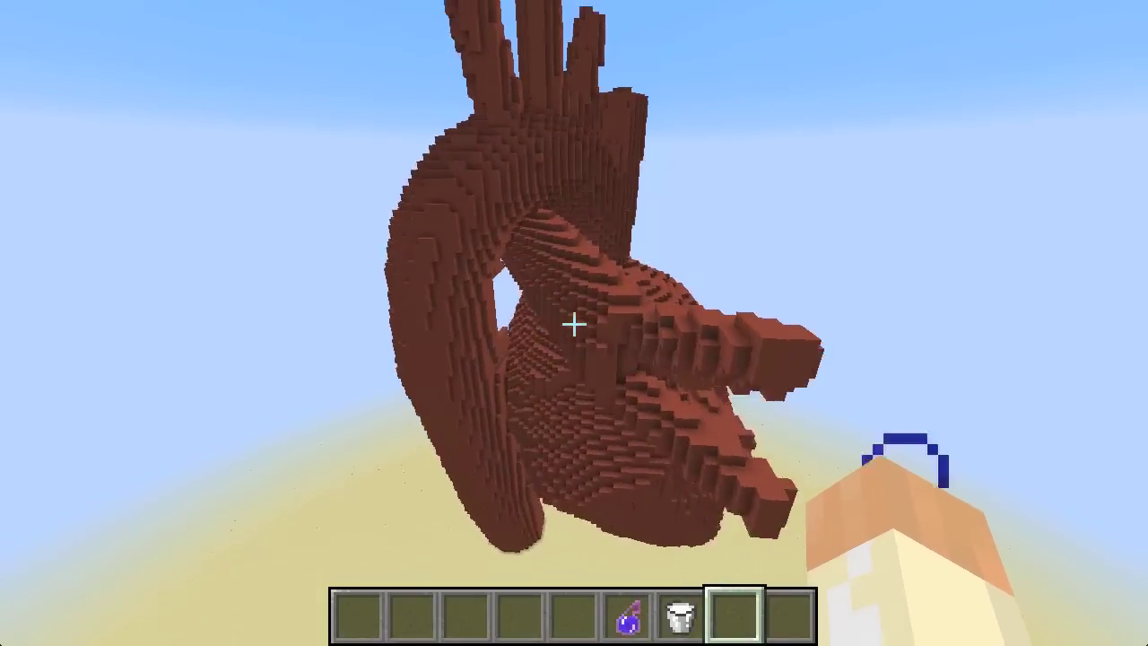
key("a")
key("s")
key("d")
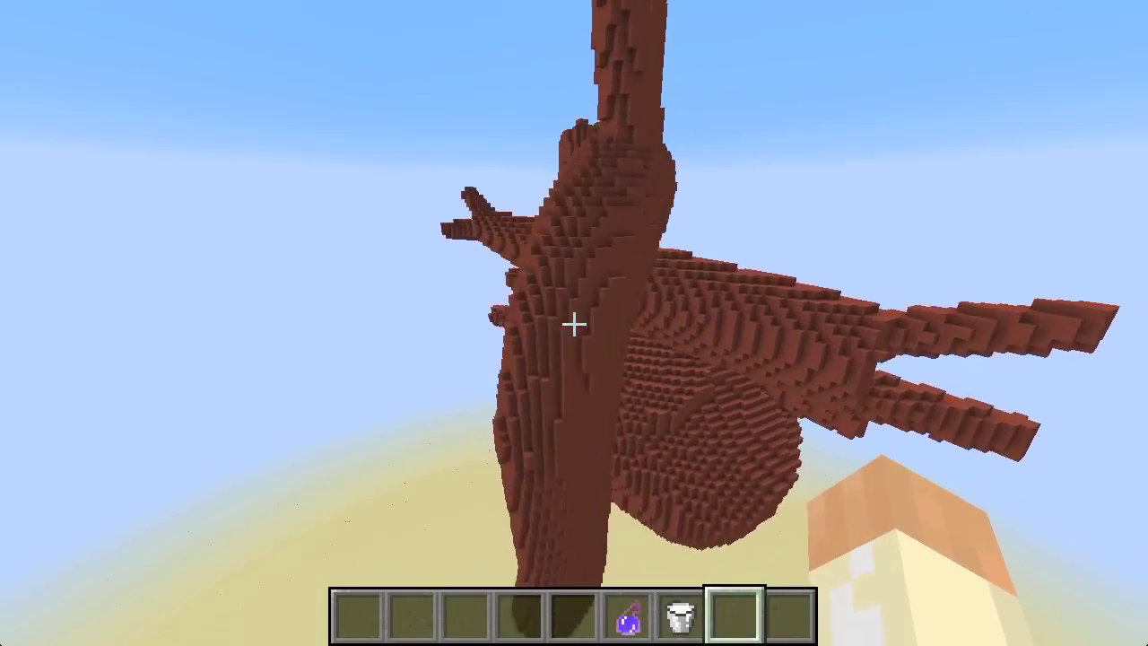
key("d")
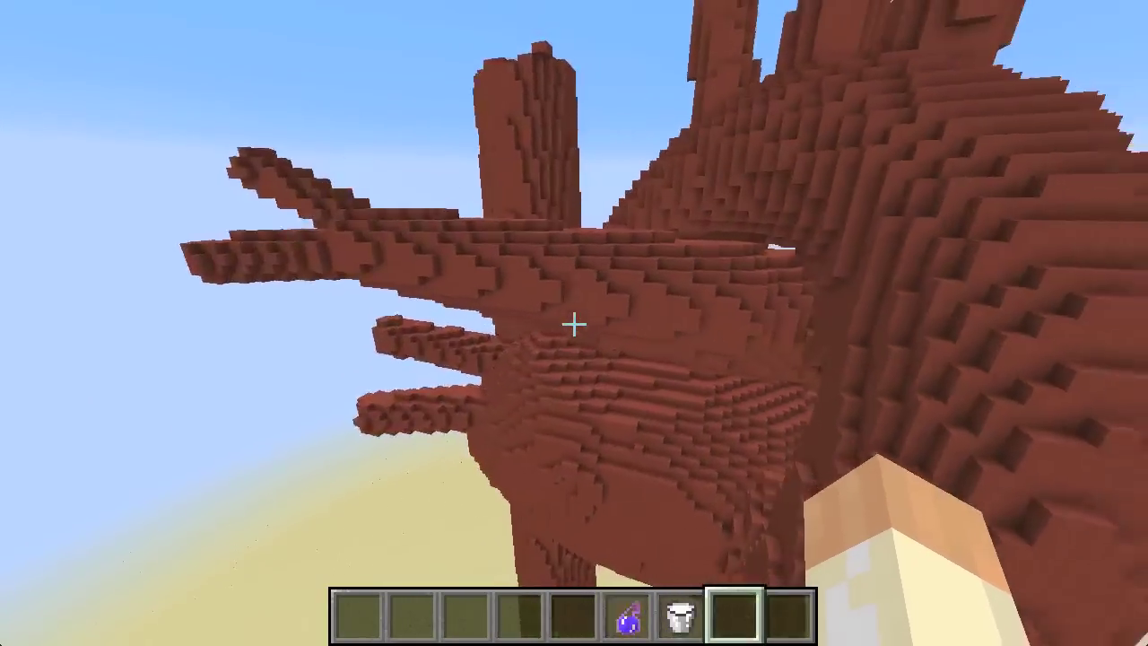
key("d")
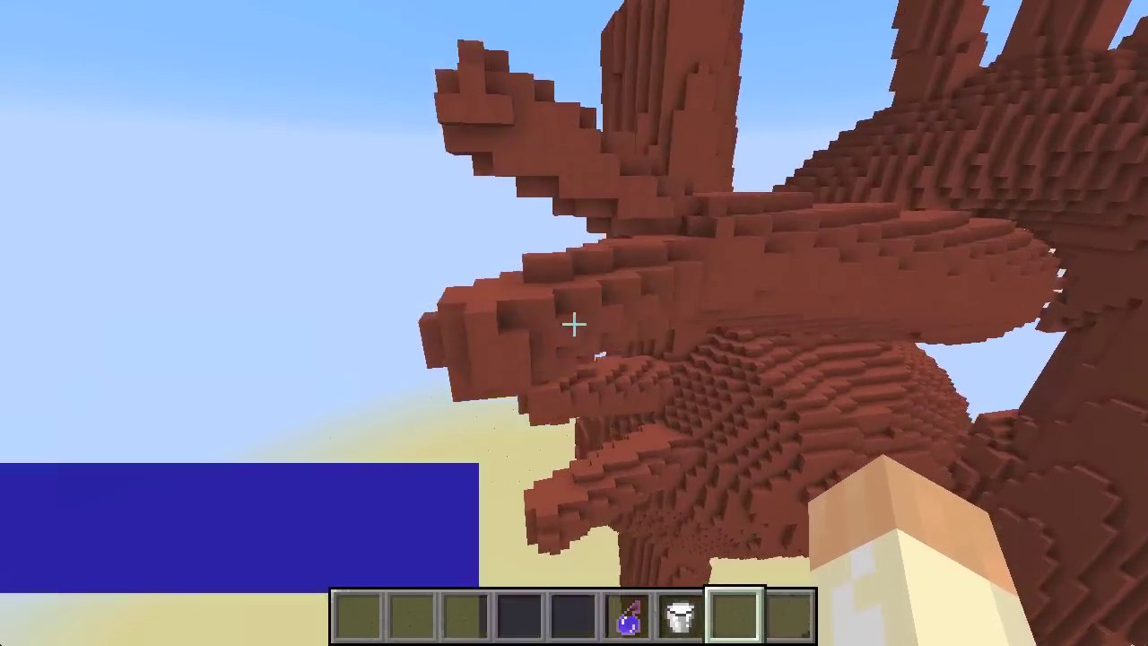
key("a")
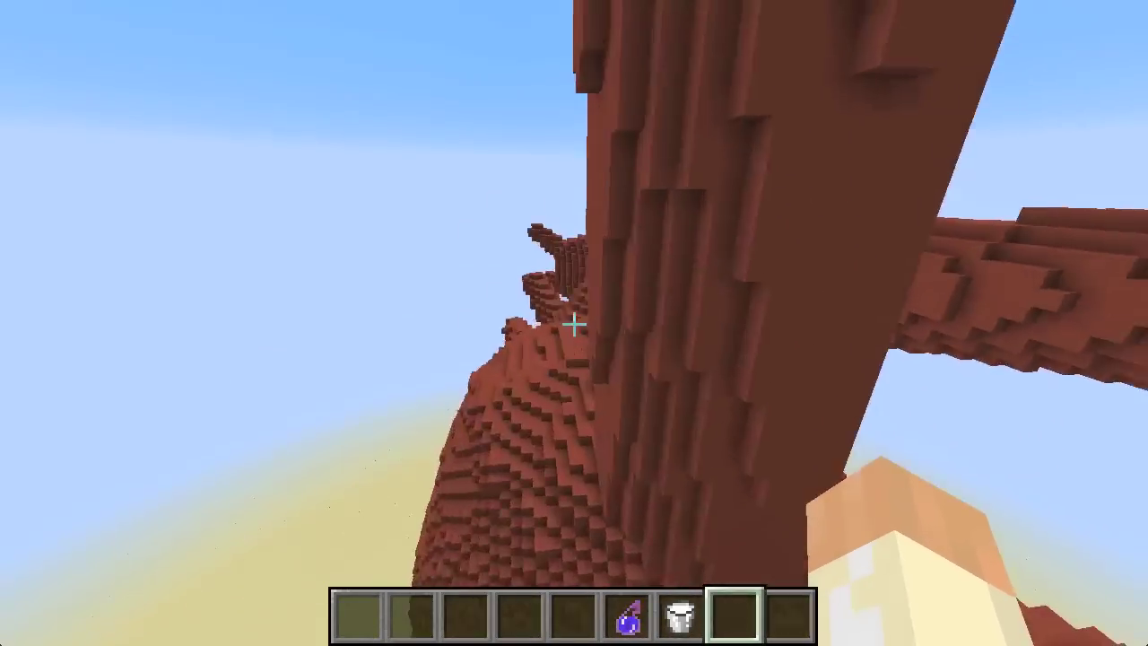
key("s")
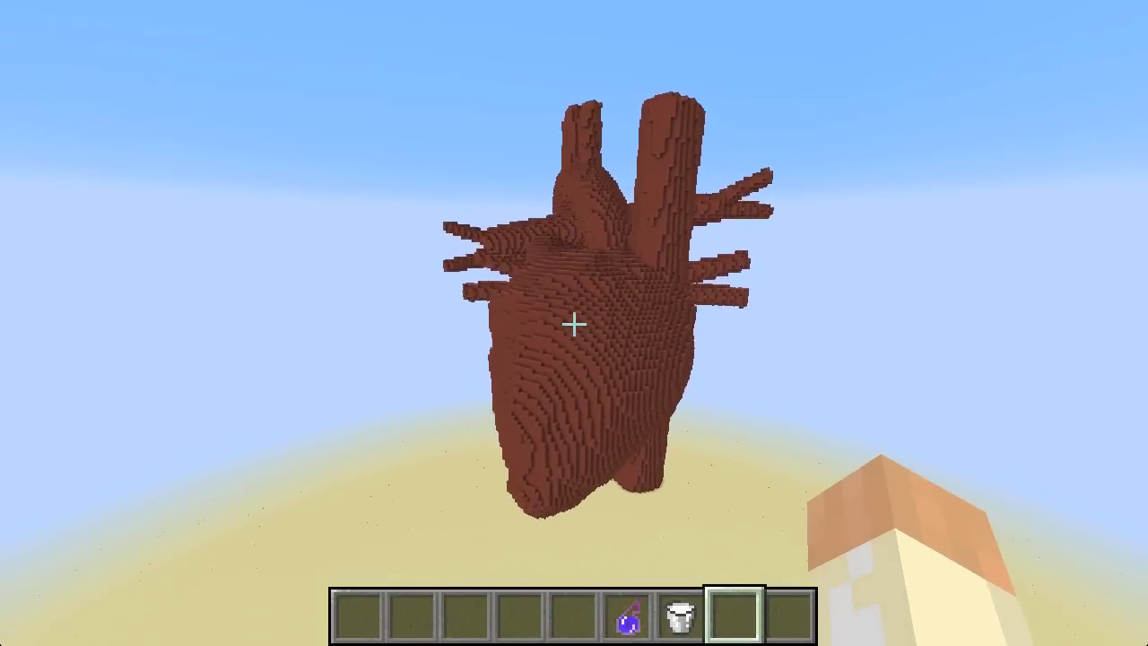
key("w")
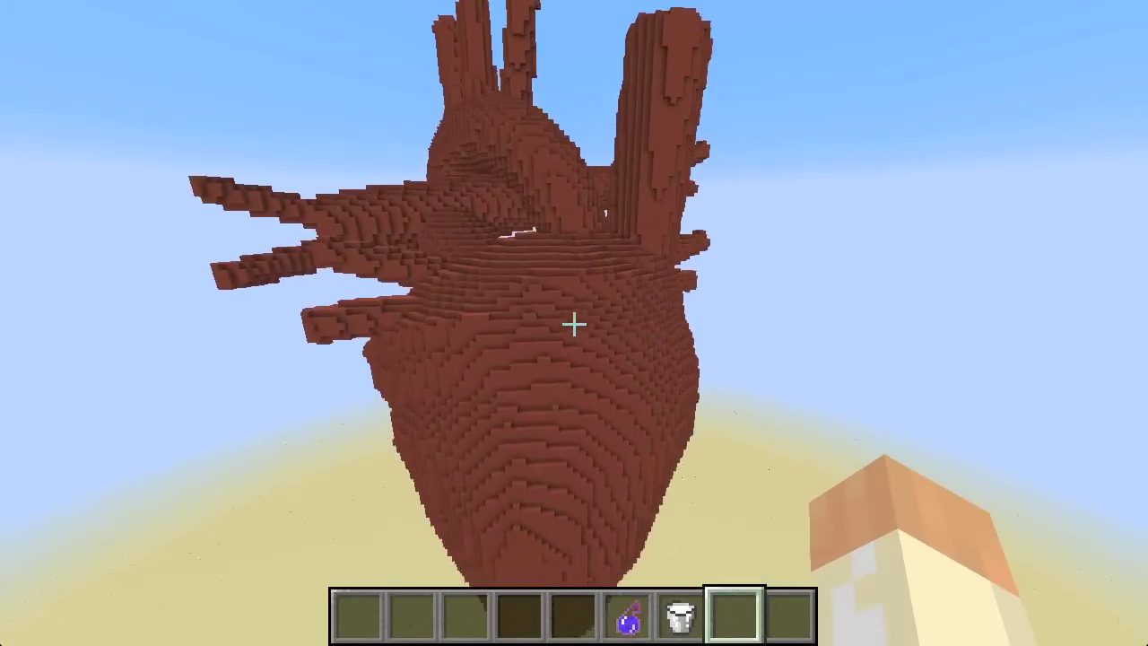